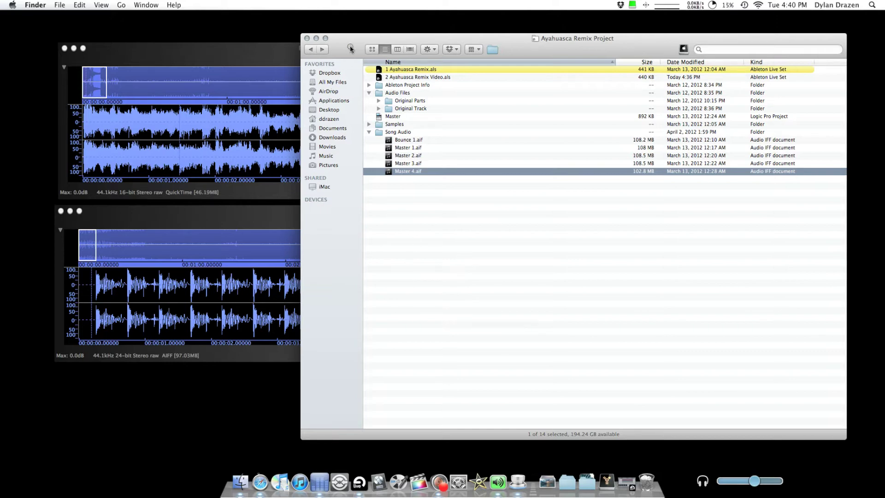
Step: Switch to Peak Pro 7 and play the Ayahuasca (Original Mix) track from near its beginning
left_click_drag(350, 49, 343, 45)
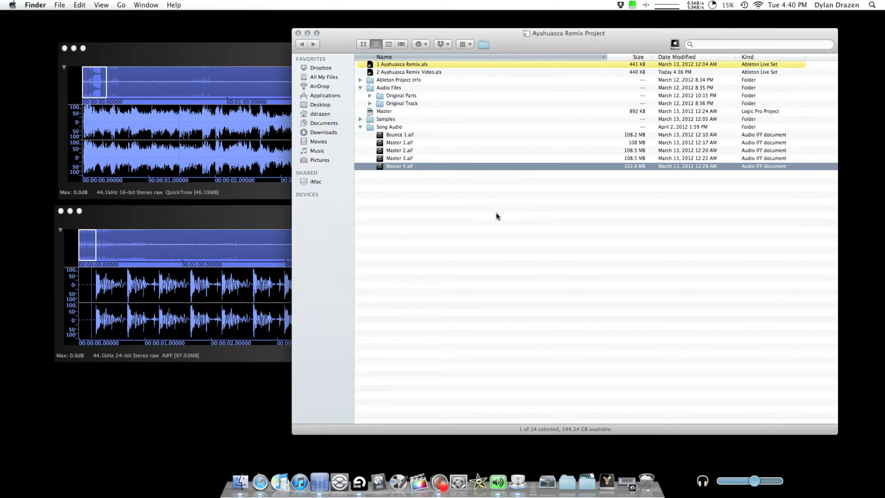
left_click_drag(342, 47, 295, 57)
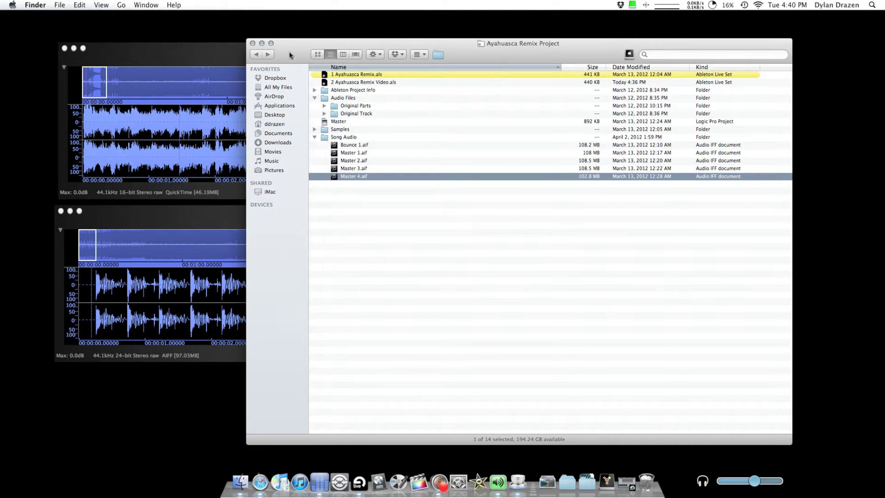
left_click(207, 56)
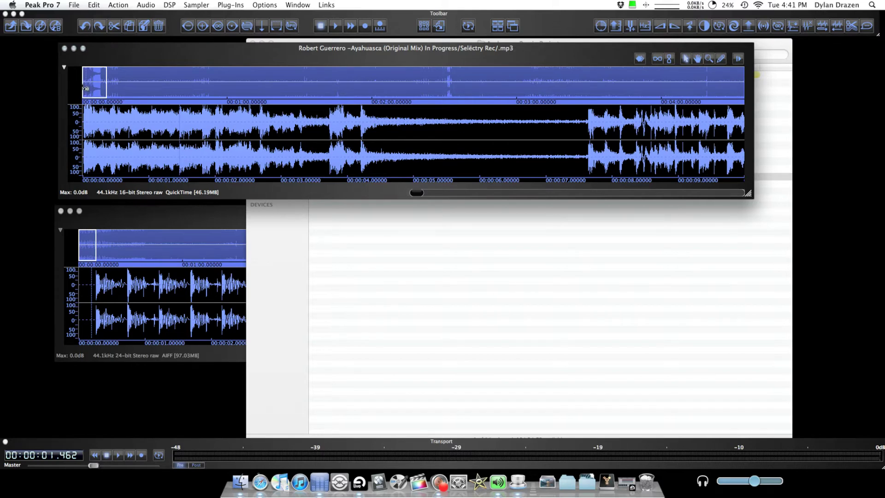
key("space")
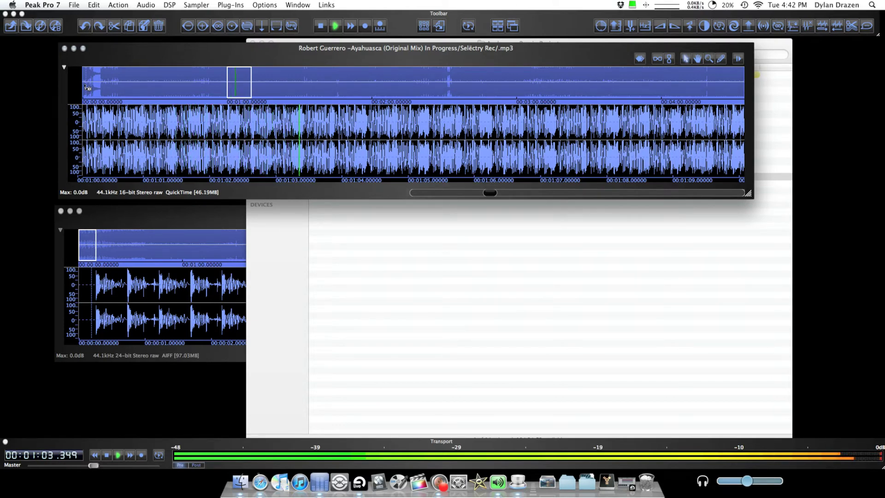
Step: Audition the middle sections of the original mix, skipping playback ahead from about 1:25 to the breakdown around 2:30
left_click(288, 88)
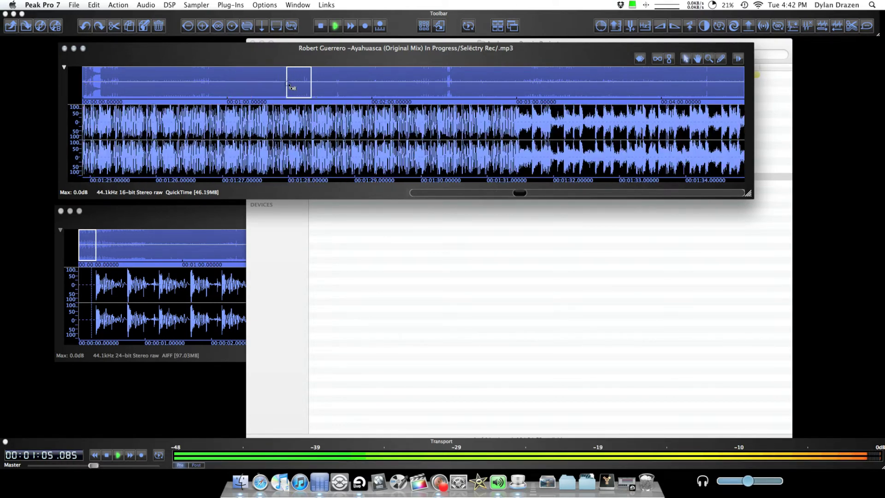
left_click(327, 88)
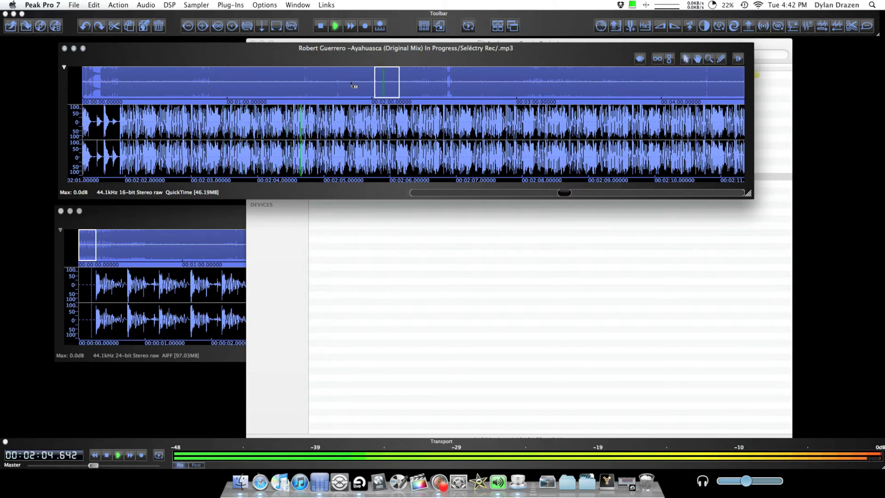
left_click(423, 83)
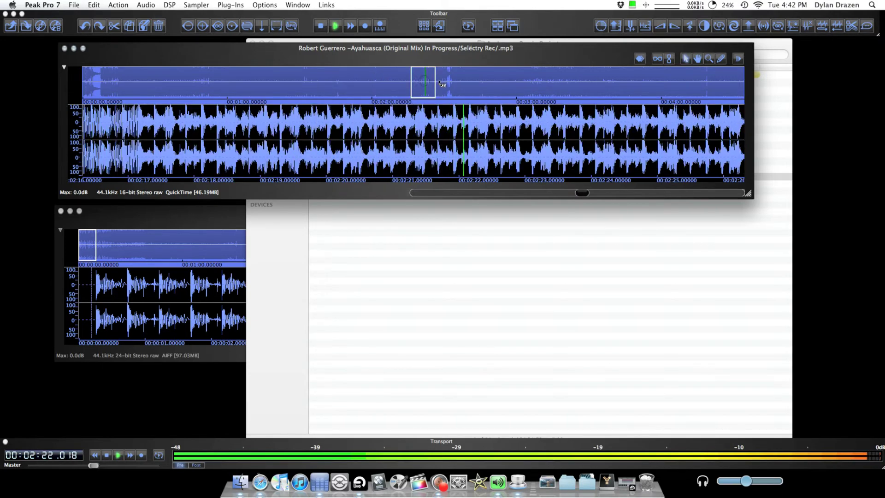
left_click(452, 83)
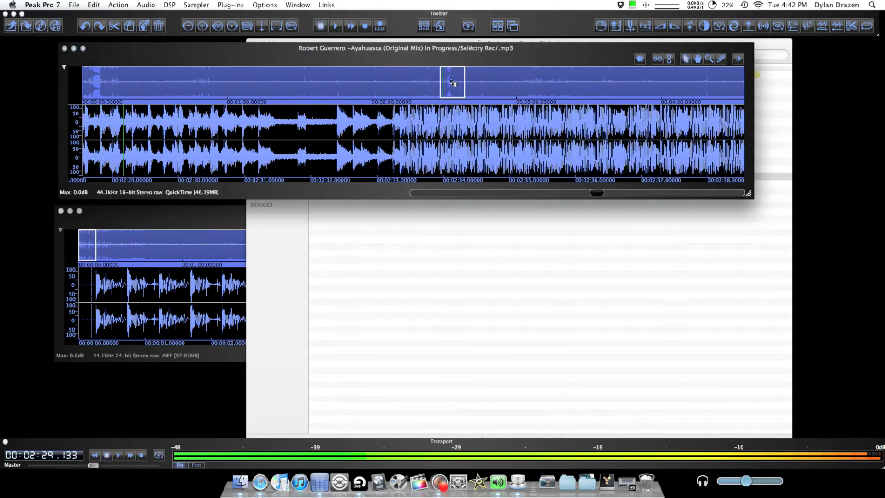
left_click(453, 83)
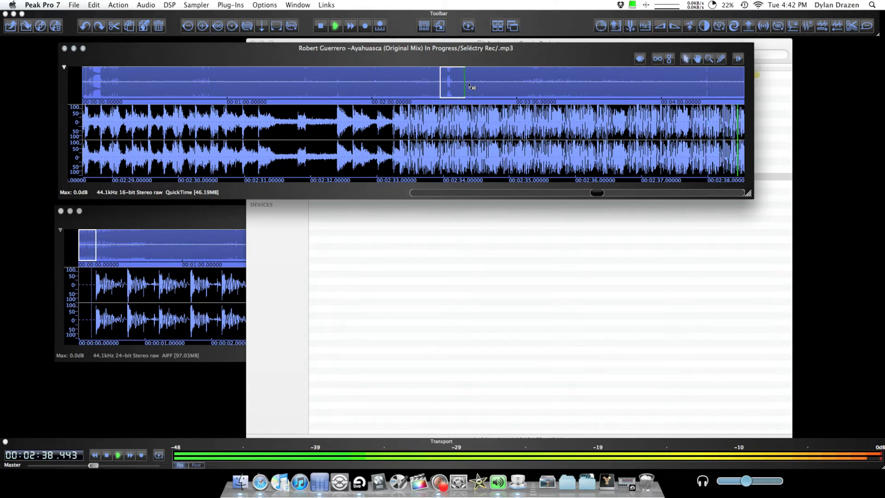
Step: Audition the second half of the original mix, skipping ahead from about 3:00 to 4:20, and stop playback
left_click(523, 83)
left_click(551, 83)
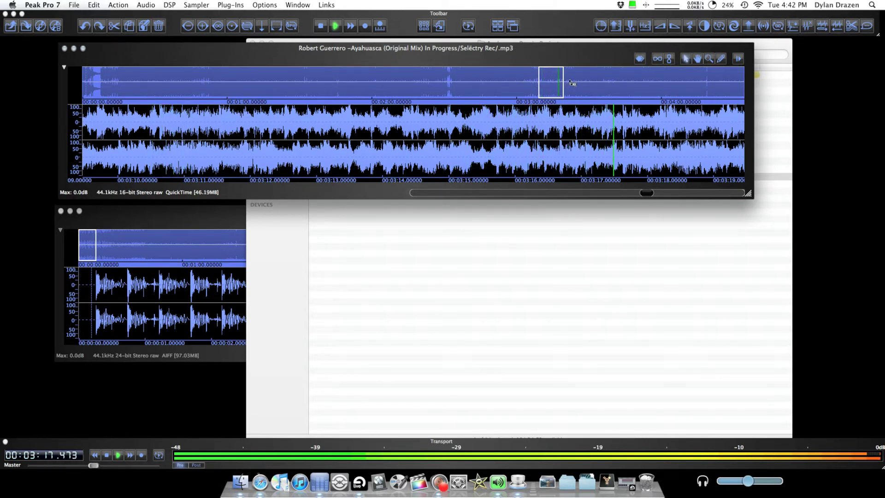
left_click(585, 84)
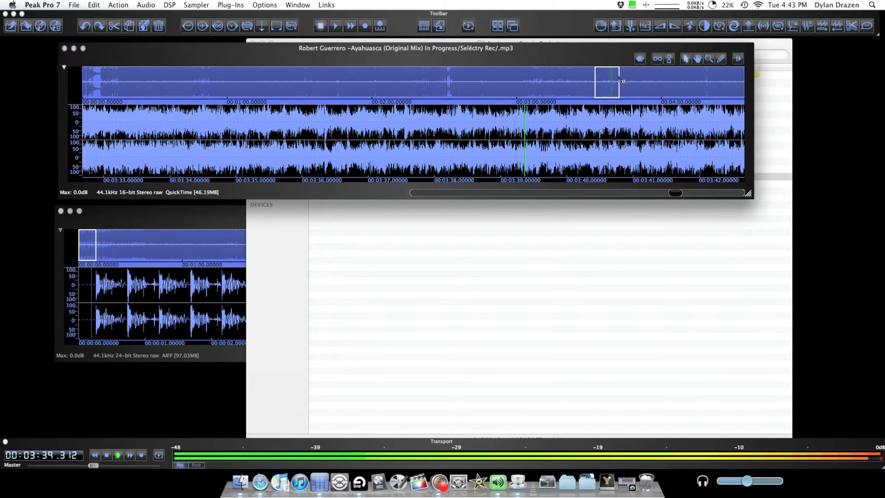
left_click(630, 82)
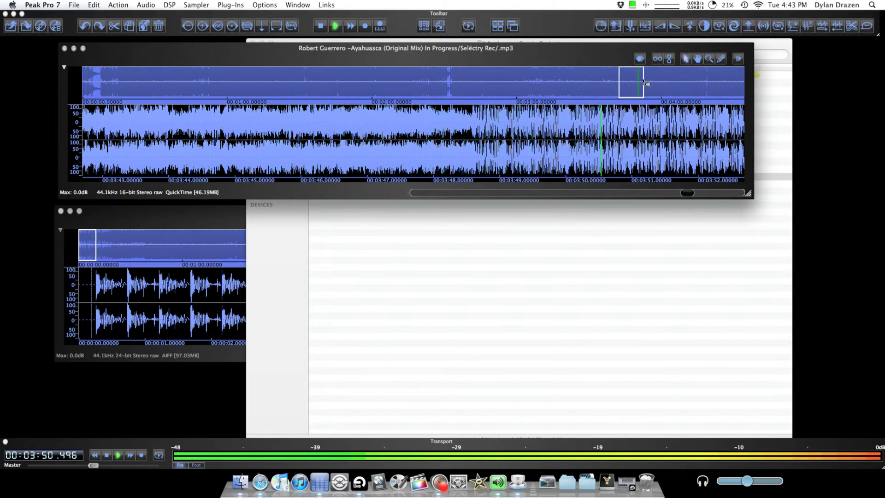
left_click_drag(645, 83, 685, 83)
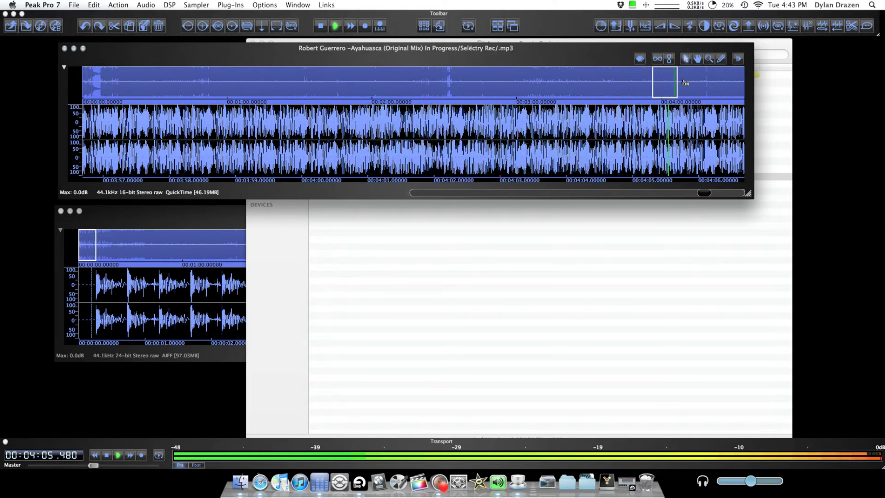
left_click(717, 82)
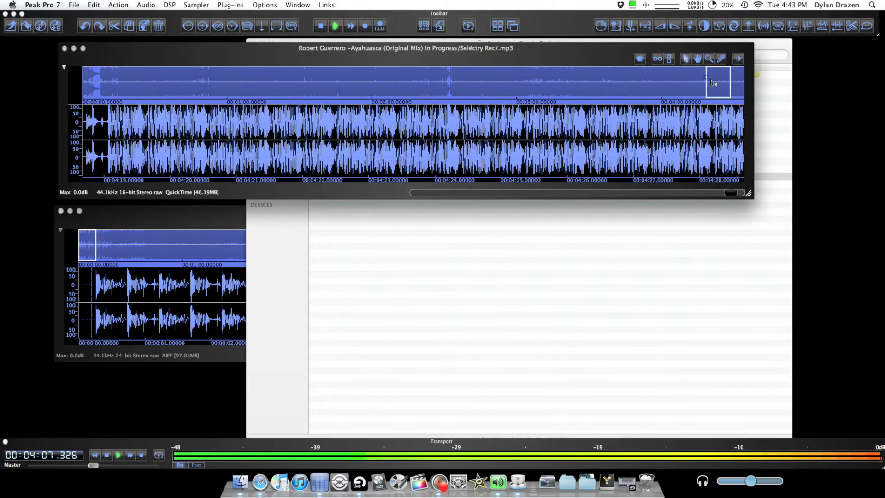
key("space")
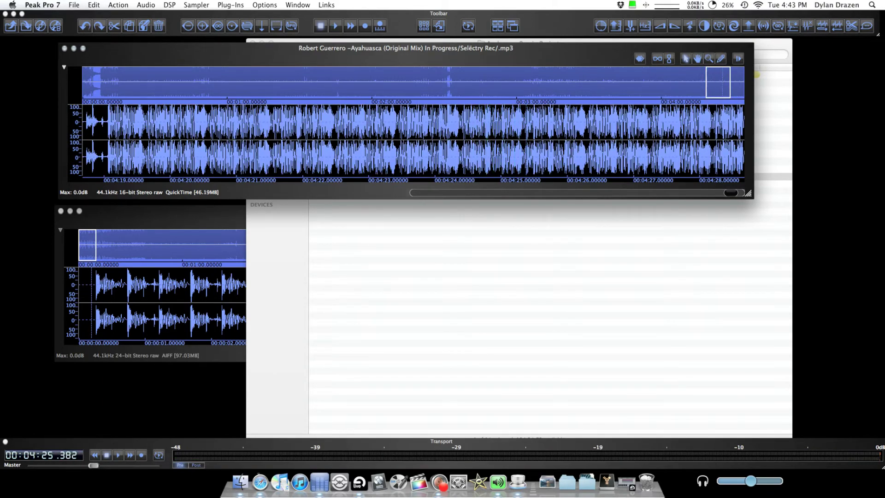
Step: Play Master 4.aif from the start and sample its intro, skipping ahead to about 0:15, 0:28 and 0:38
left_click(194, 222)
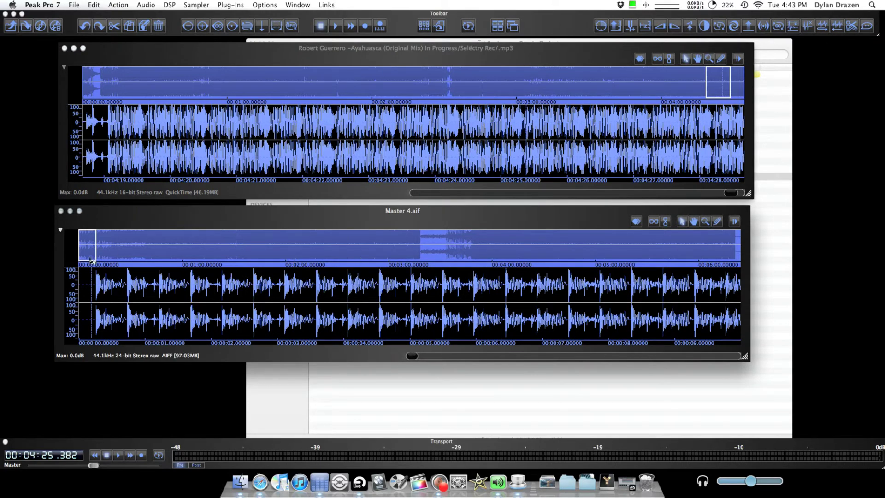
key("space")
key("space")
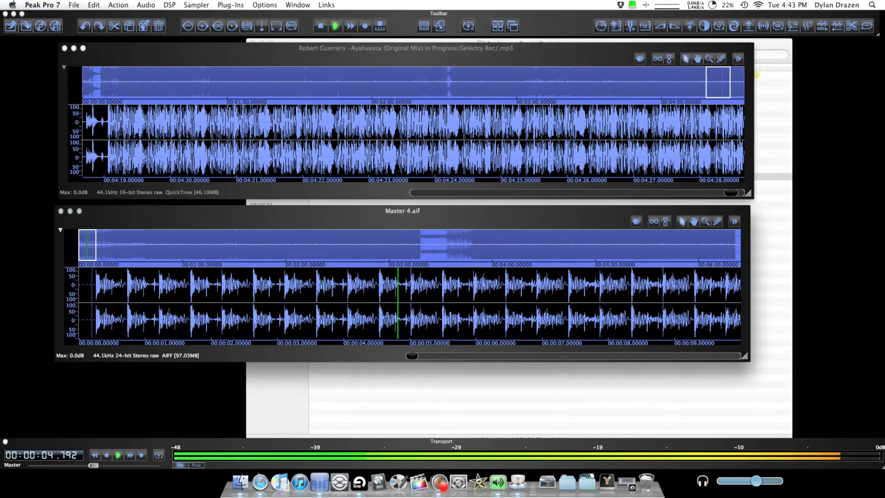
left_click(113, 247)
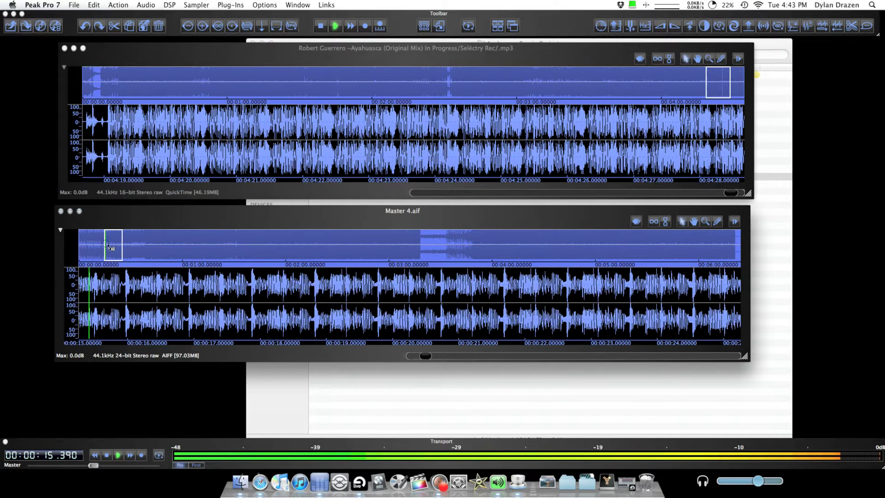
left_click(135, 246)
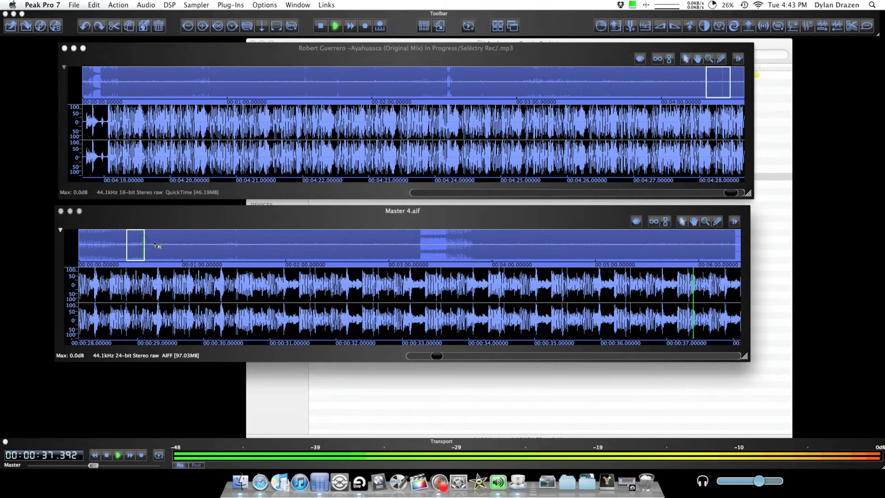
left_click(158, 245)
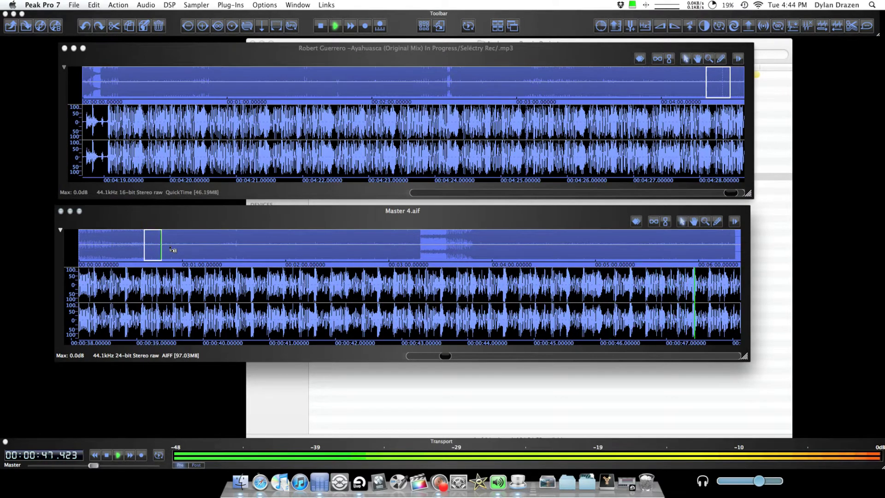
Step: Skip playback of Master 4.aif through the sections between about 1:08 and 2:15
key("space")
left_click(195, 246)
left_click(213, 245)
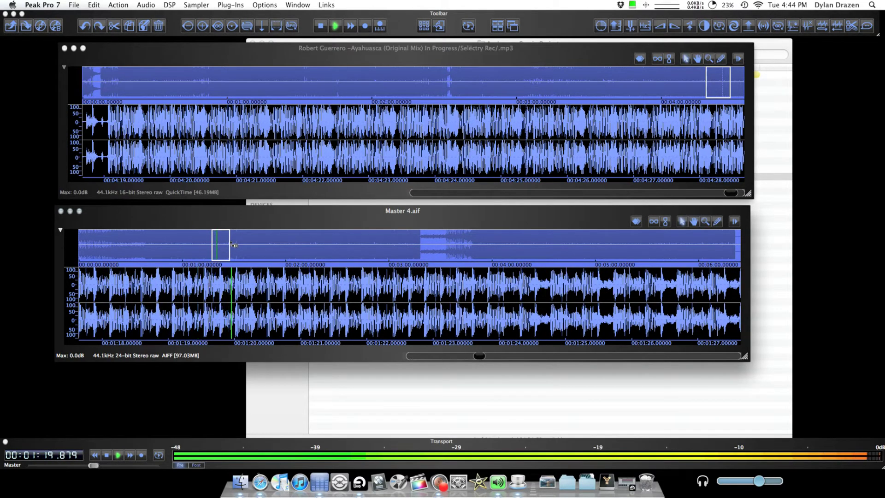
left_click(239, 245)
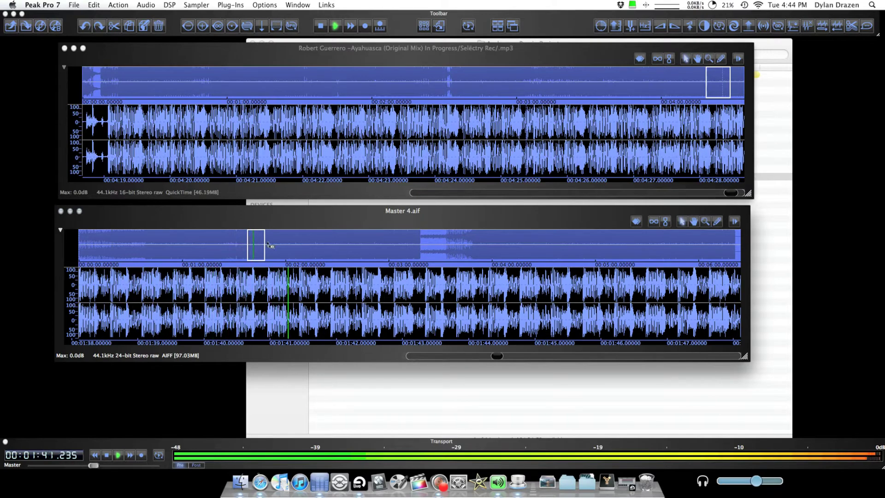
left_click_drag(282, 247, 319, 247)
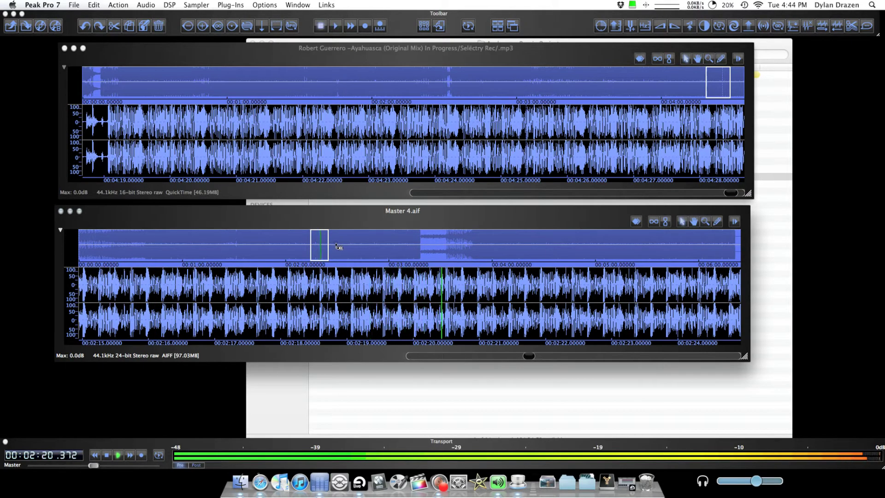
Step: Audition Master 4.aif from about 2:29 up to and through the quiet breakdown after 3:15
left_click(343, 248)
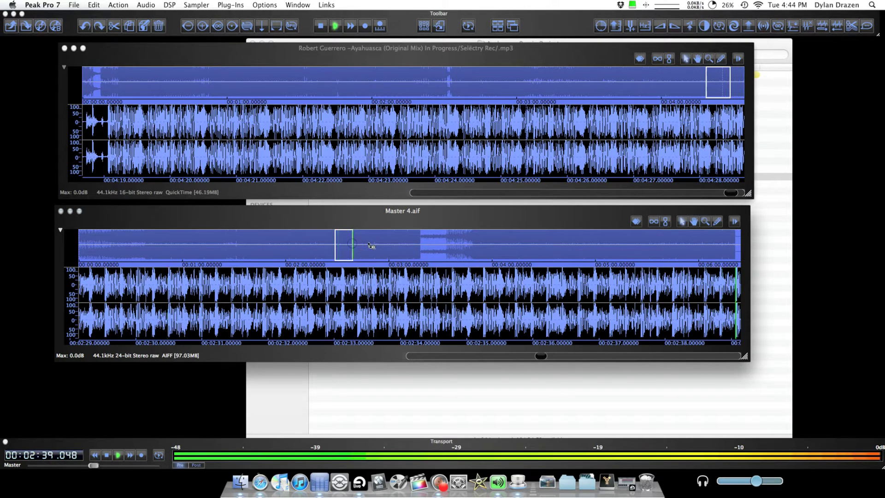
left_click(372, 247)
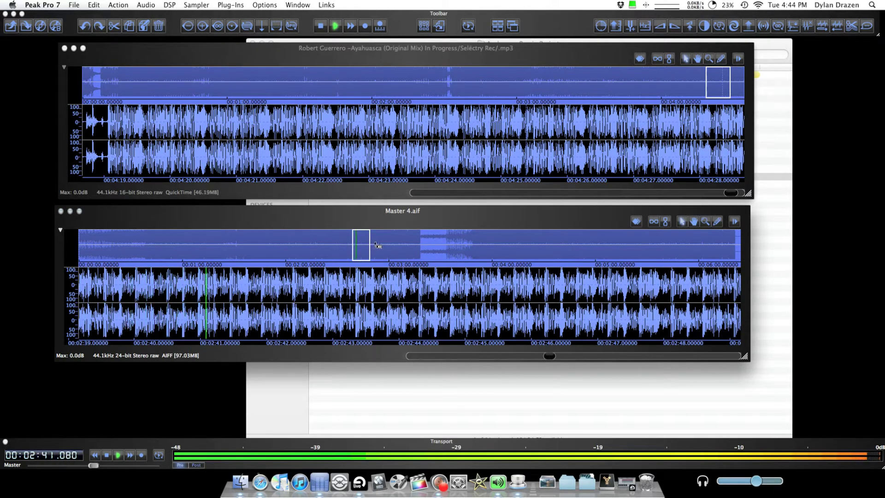
left_click(395, 245)
left_click(401, 244)
left_click(422, 243)
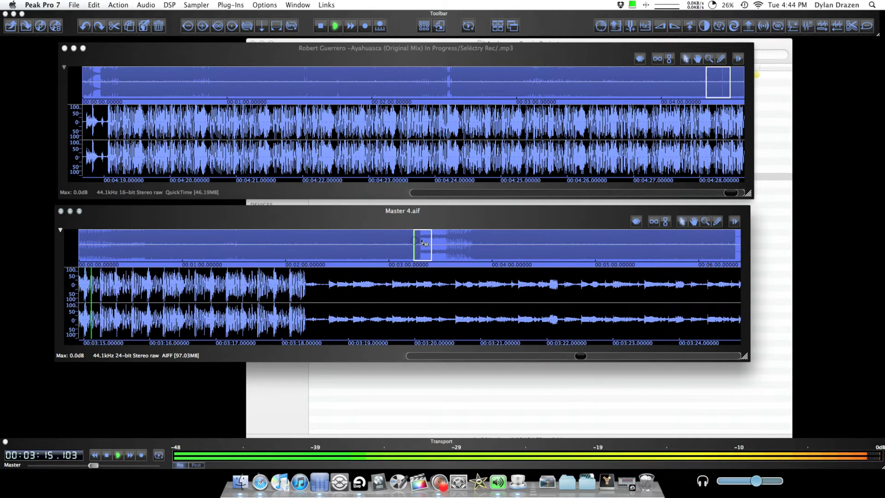
left_click(422, 243)
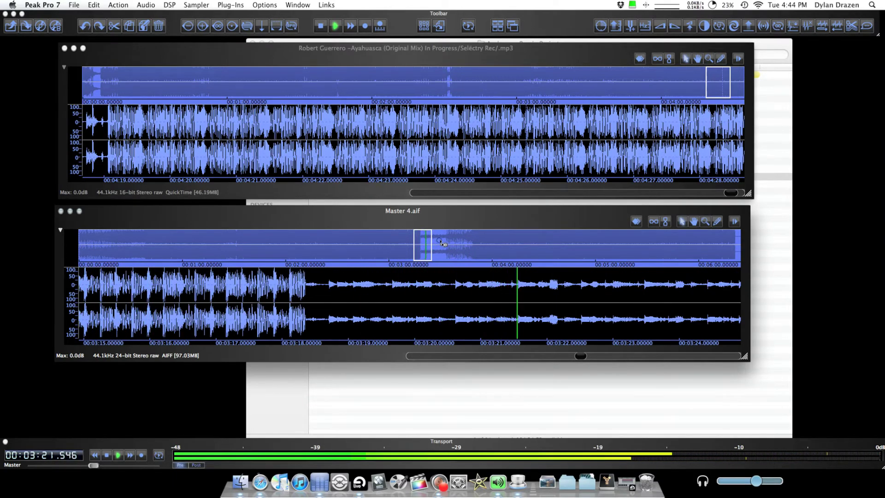
left_click(448, 245)
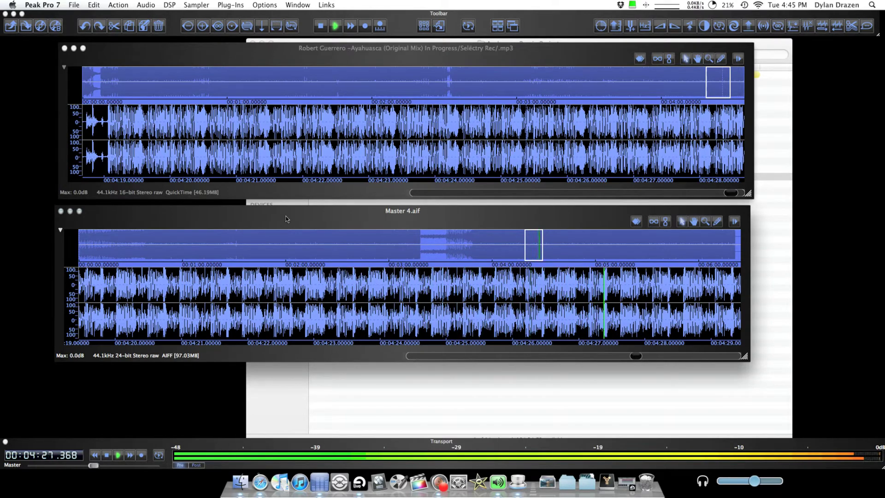
Step: Skip through the rest of Master 4.aif from about 4:40 to the ending near 6:14 and stop playback
left_click(566, 250)
left_click(598, 249)
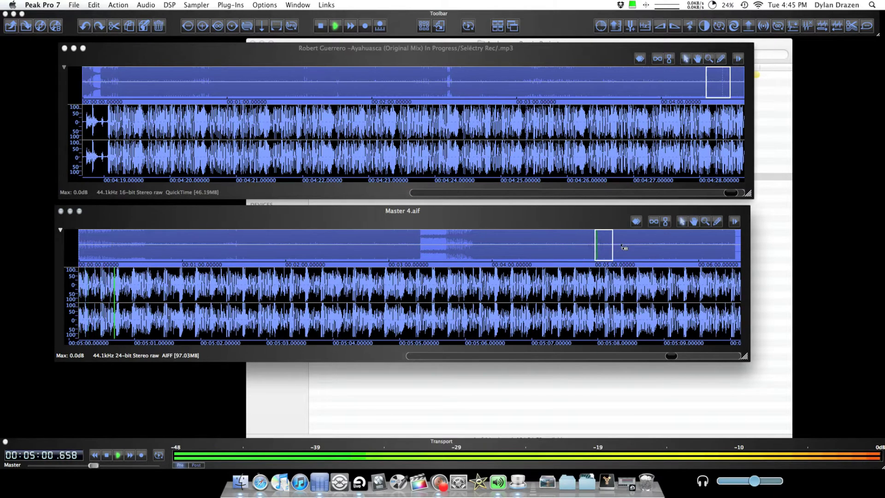
left_click(627, 248)
left_click(660, 249)
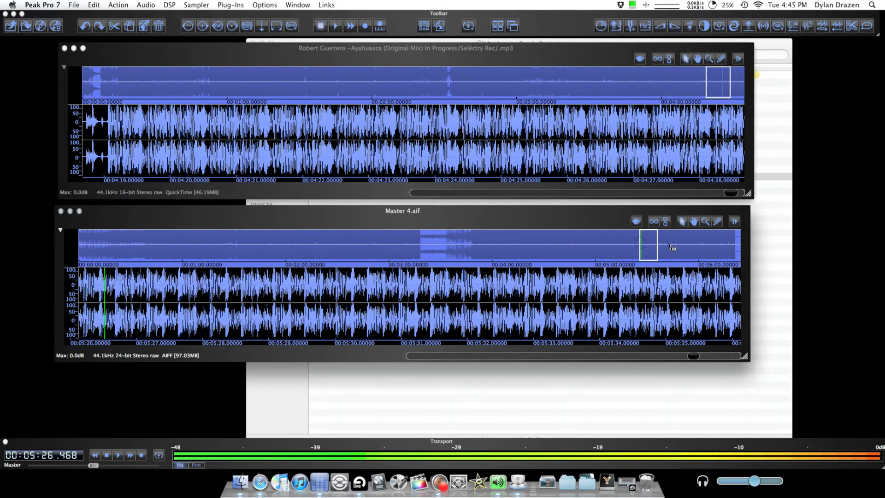
left_click(689, 249)
left_click(719, 249)
left_click(722, 249)
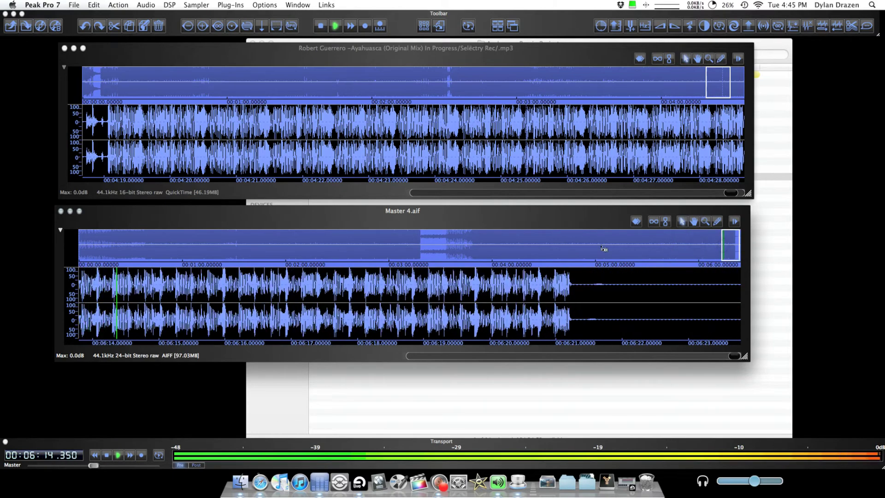
key("space")
Step: Close the Master 4.aif and original mix audio windows and switch to the Ayahuasca Remix Project folder in Finder
left_click(61, 211)
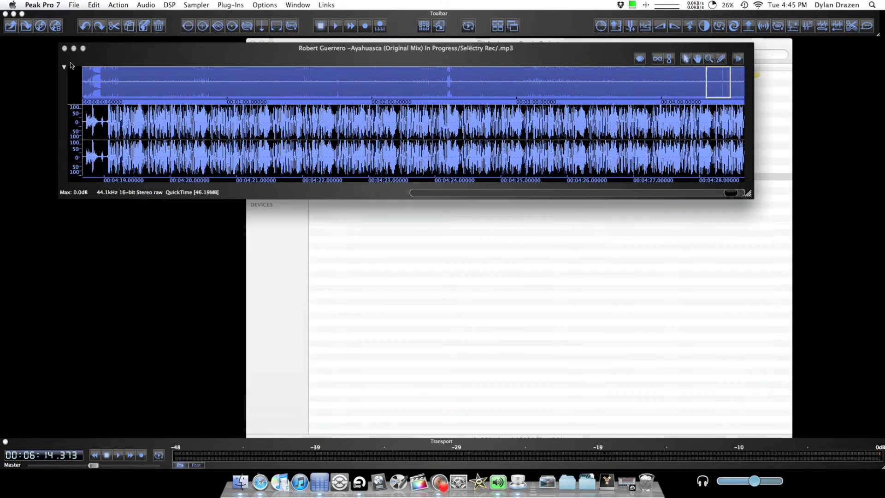
left_click(64, 48)
left_click(491, 249)
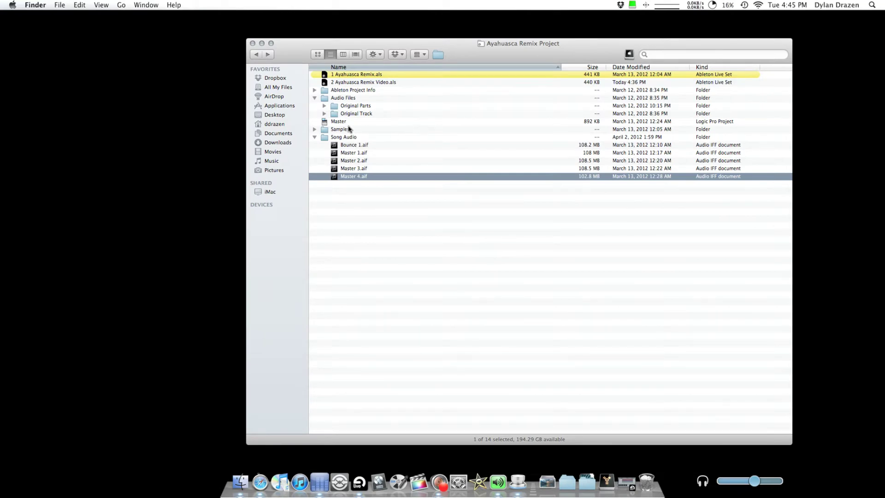
Step: Open the Original Parts folder inside Audio Files and look through the list of supplied stems
left_click(324, 106)
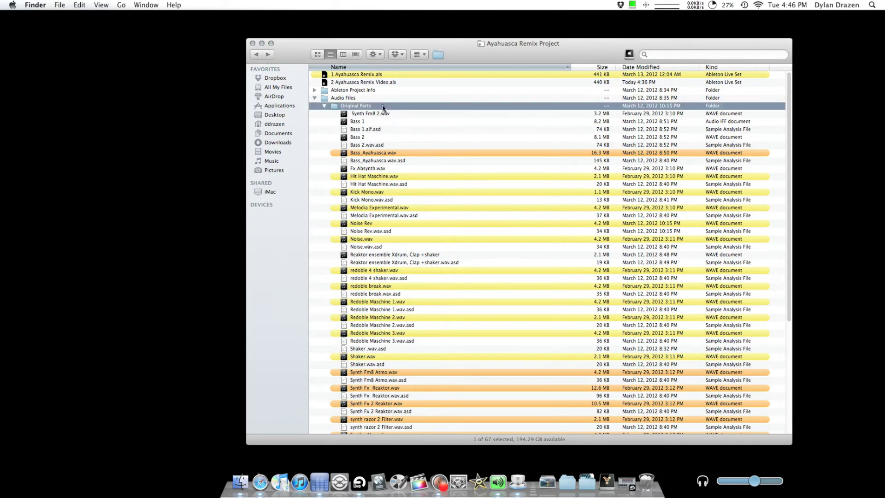
double_click(383, 106)
left_click_drag(484, 65, 433, 55)
scroll(444, 276, "down", 4)
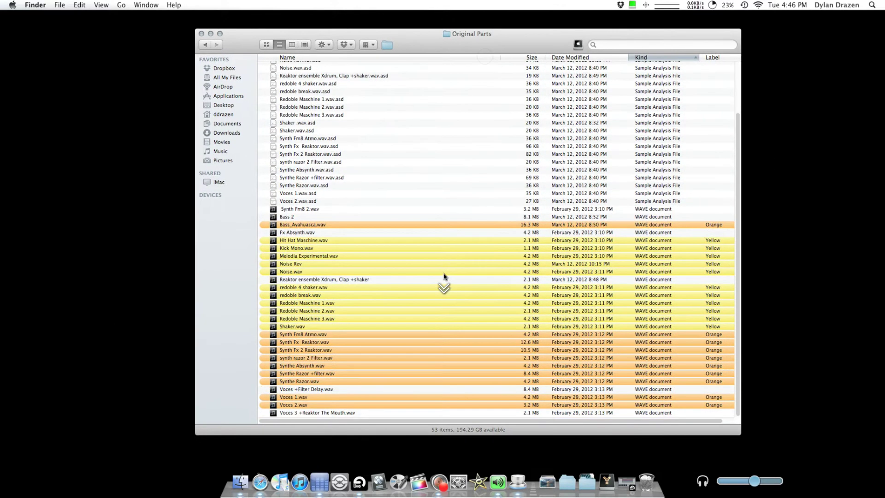
Step: Preview the Synth Fm8 2.wav stem, then listen to Bass 2 and compare it with Bass_Ayahuasca.wav
left_click(353, 210)
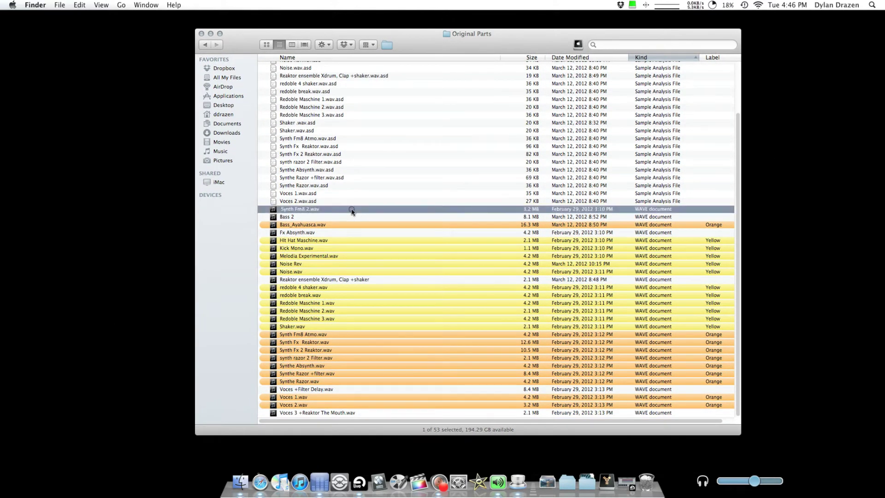
key("space")
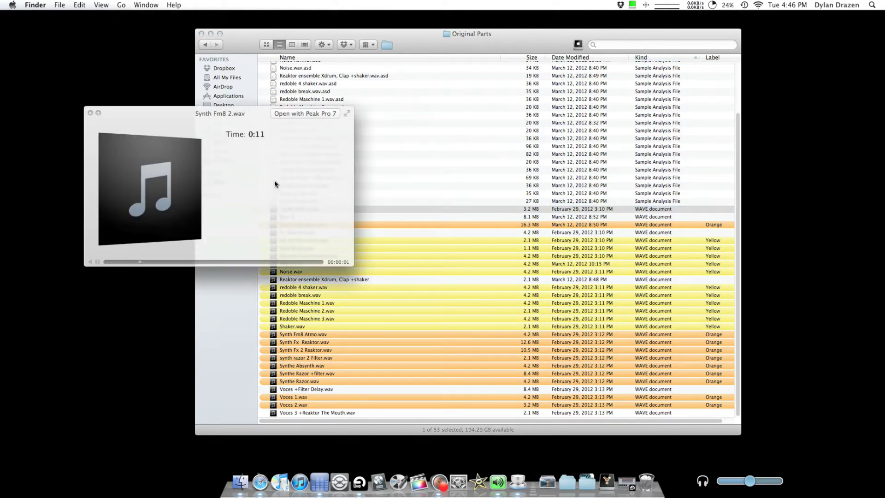
left_click_drag(234, 189, 560, 172)
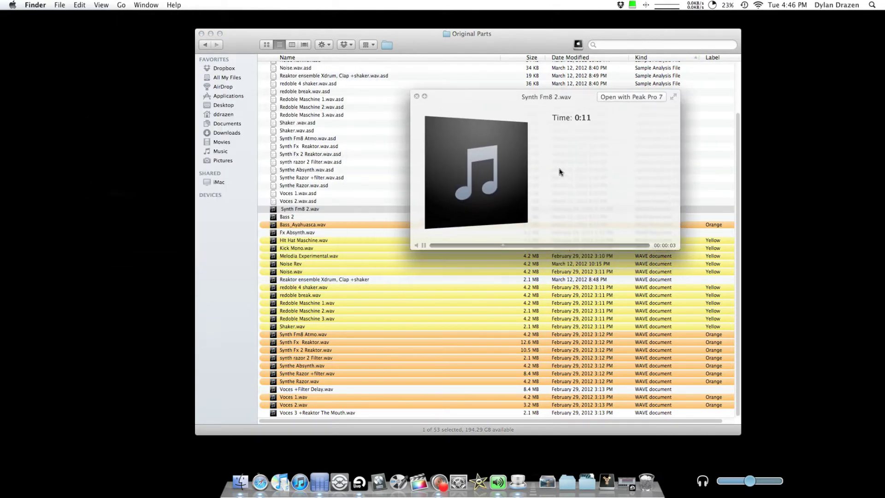
key("Down")
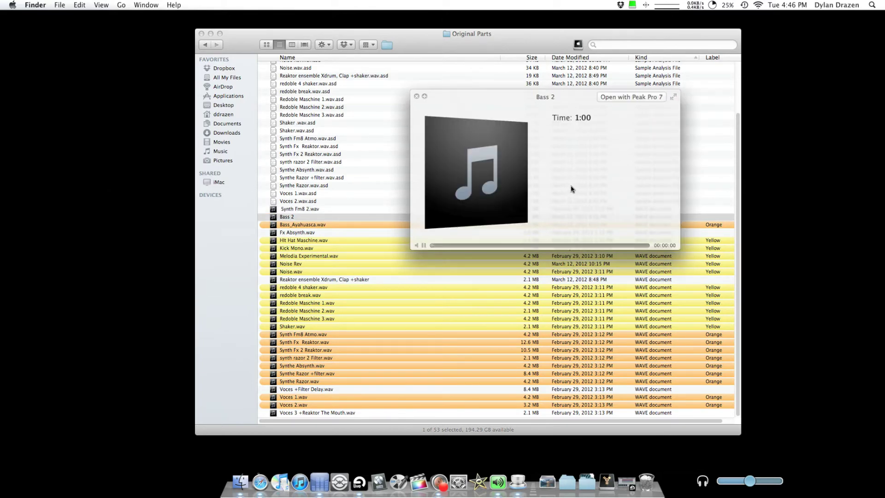
left_click_drag(572, 188, 533, 141)
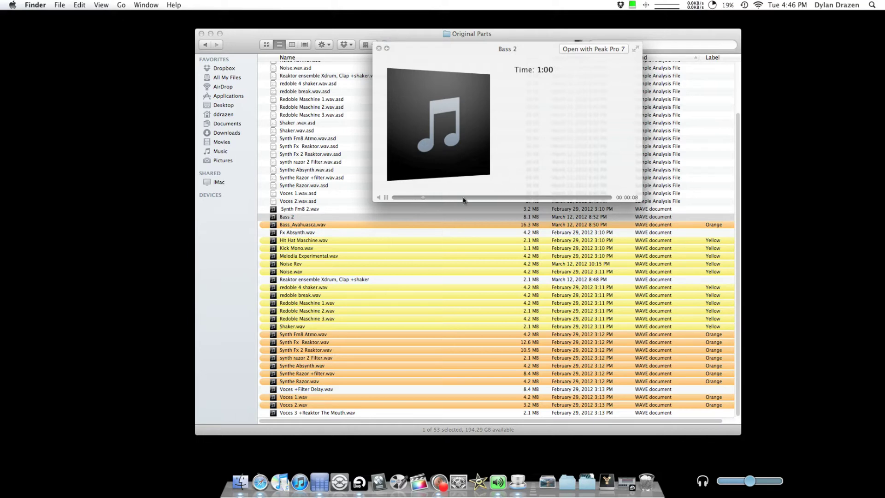
key("Down")
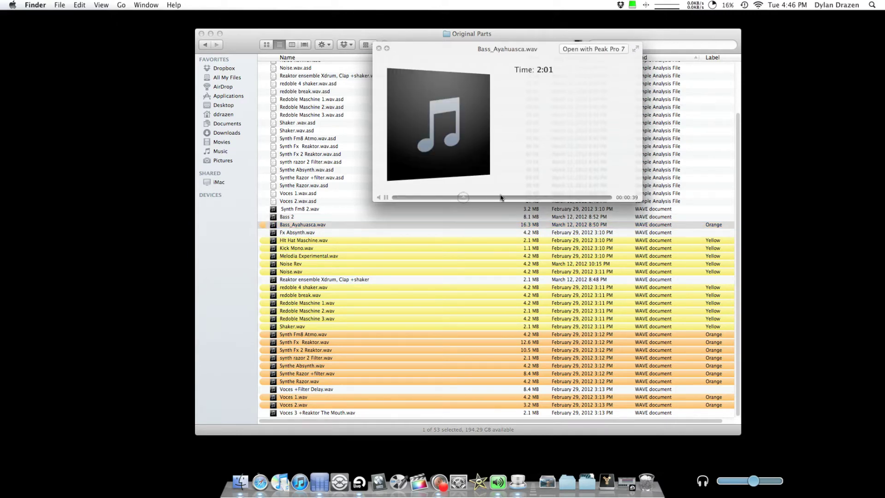
key("Up")
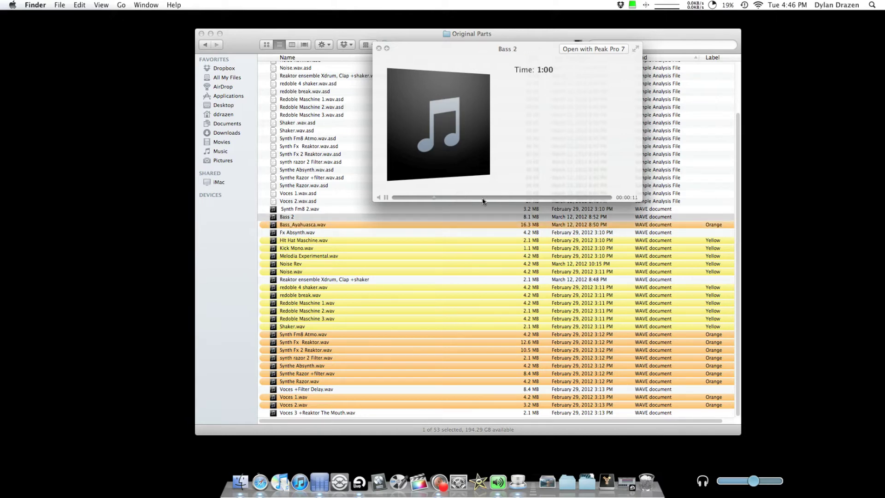
Step: Audition the Fx Absynth.wav, HIt Hat Maschine.wav, Kick Mono.wav and Melodia Experimental.wav stems in order
key("Down")
key("Down")
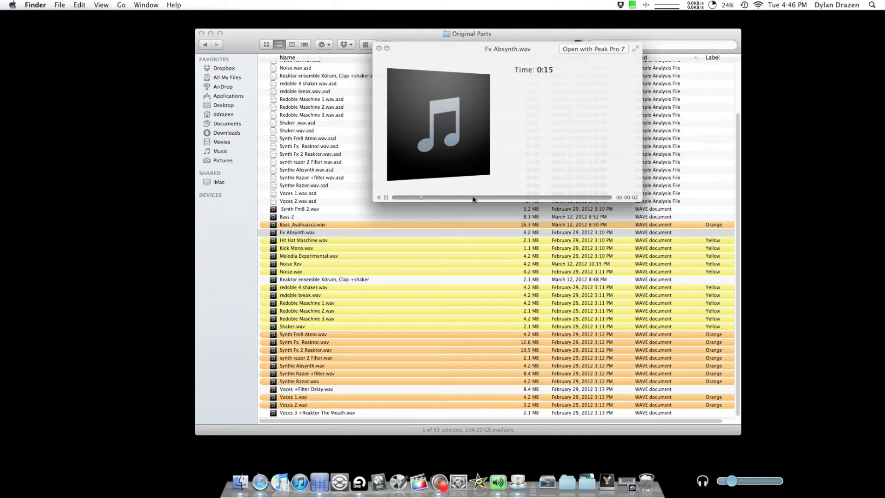
key("Down")
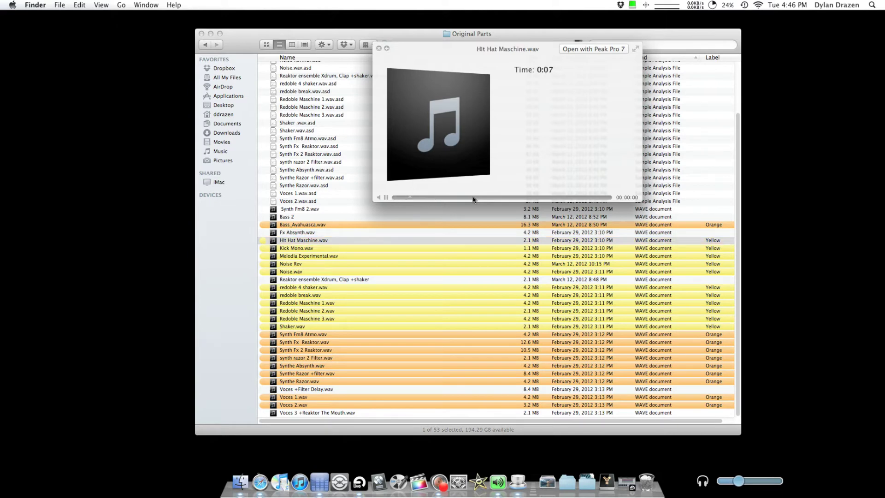
key("Down")
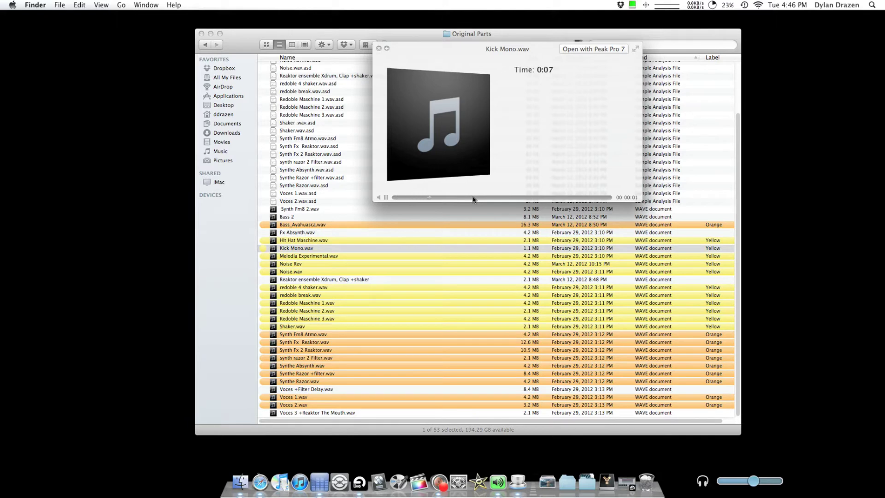
key("Down")
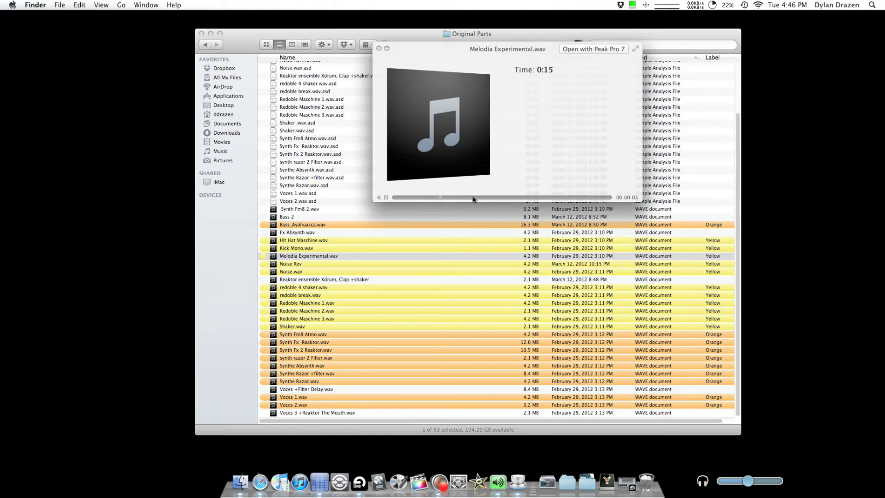
Step: Compare the Noise Rev and Noise.wav stems, returning to Noise Rev and skipping ahead to its second half
key("Down")
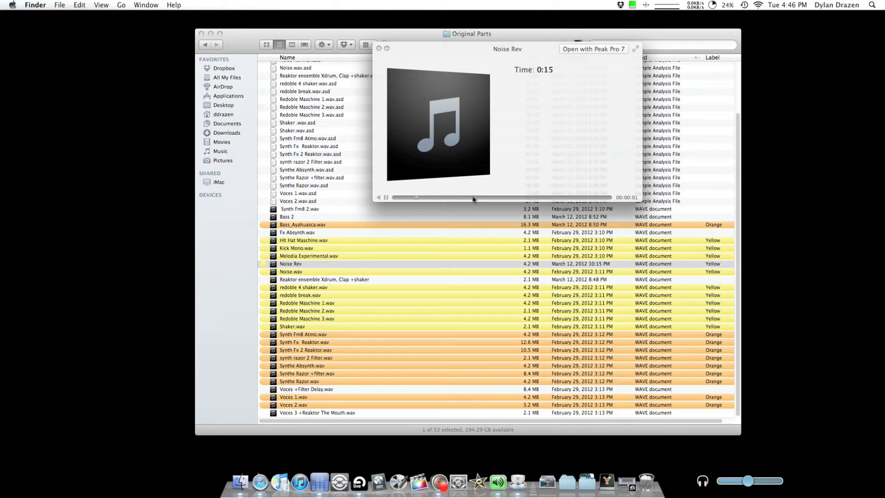
key("Down")
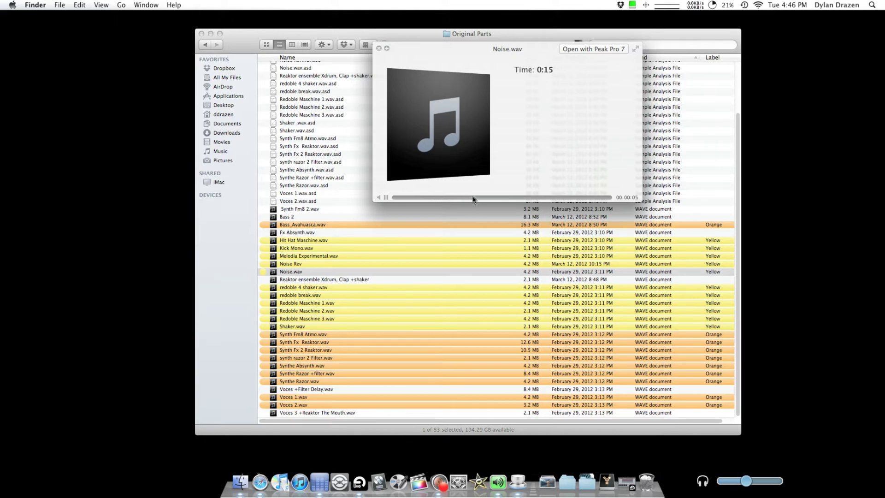
key("Up")
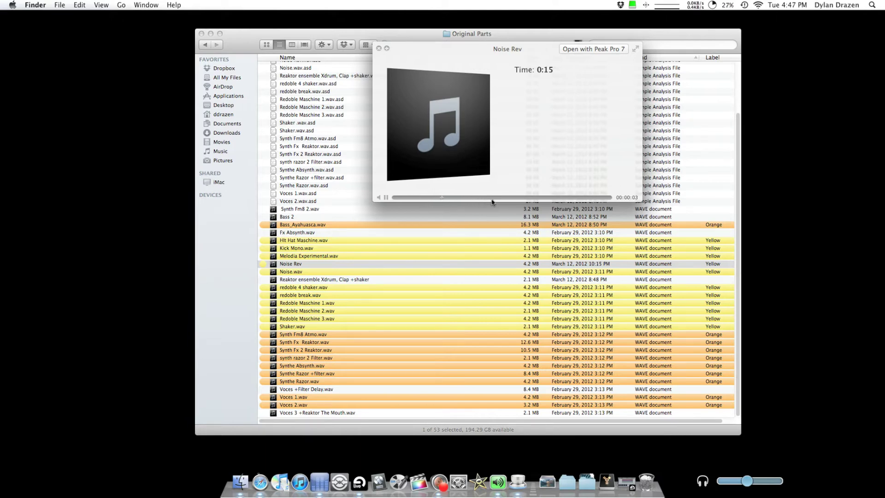
left_click(509, 198)
Step: Audition the percussion stems from Reaktor ensemble Xdrum, Clap +shaker through the redoble files to Shaker.wav
key("Down")
key("Down")
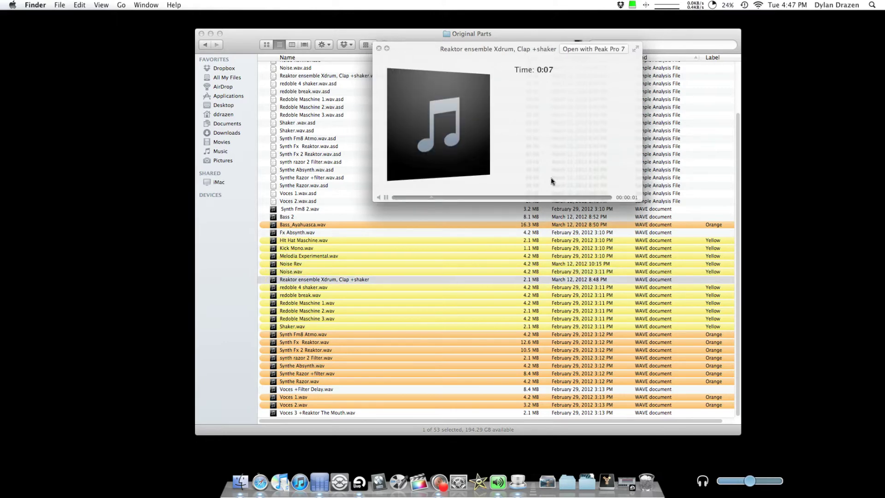
key("Down")
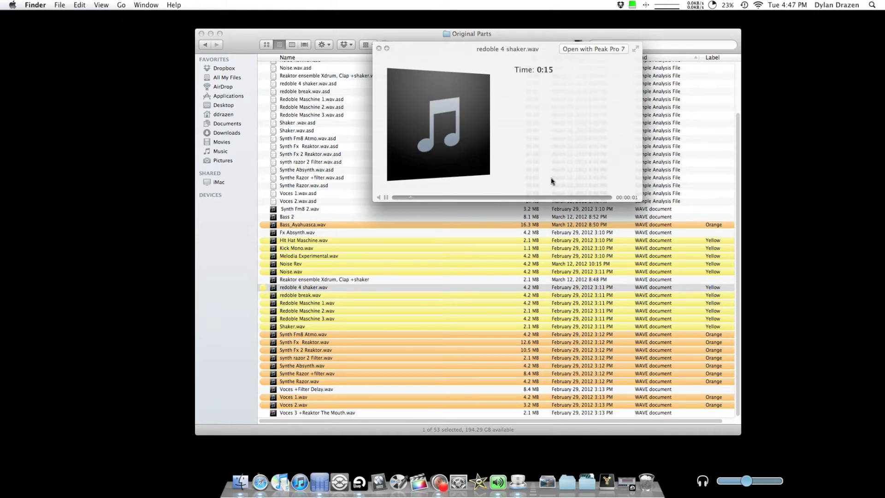
key("Down")
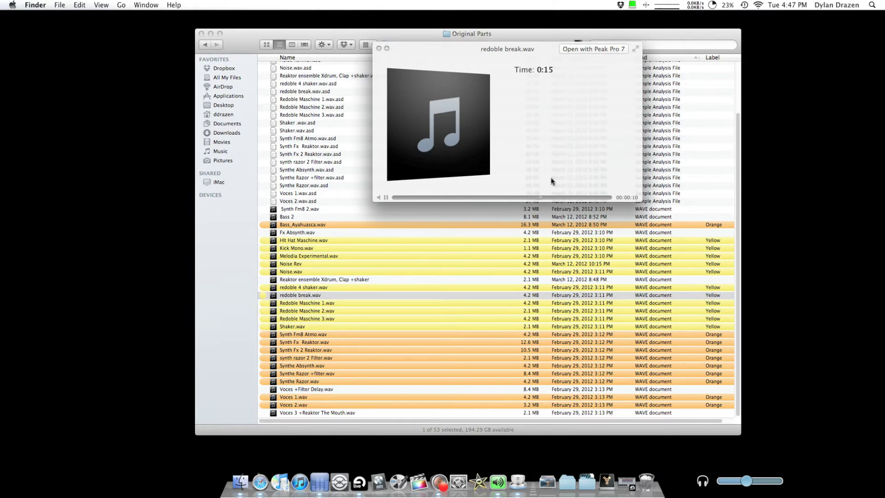
key("Down")
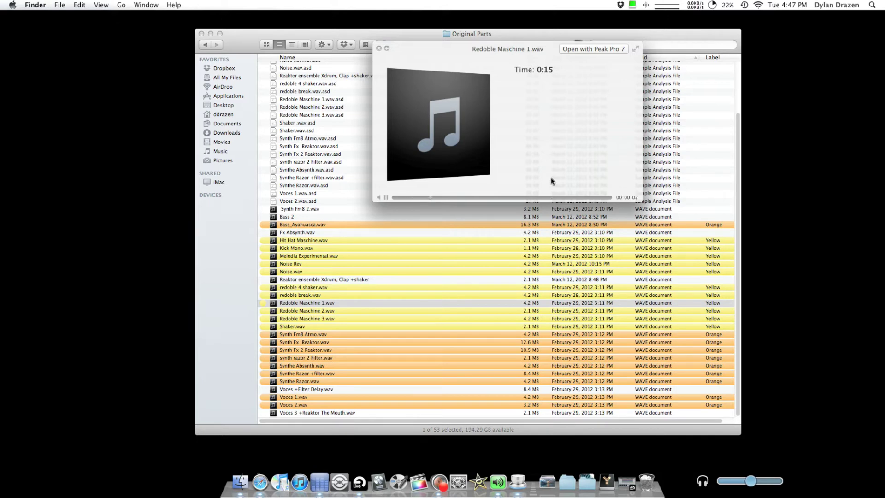
key("Down")
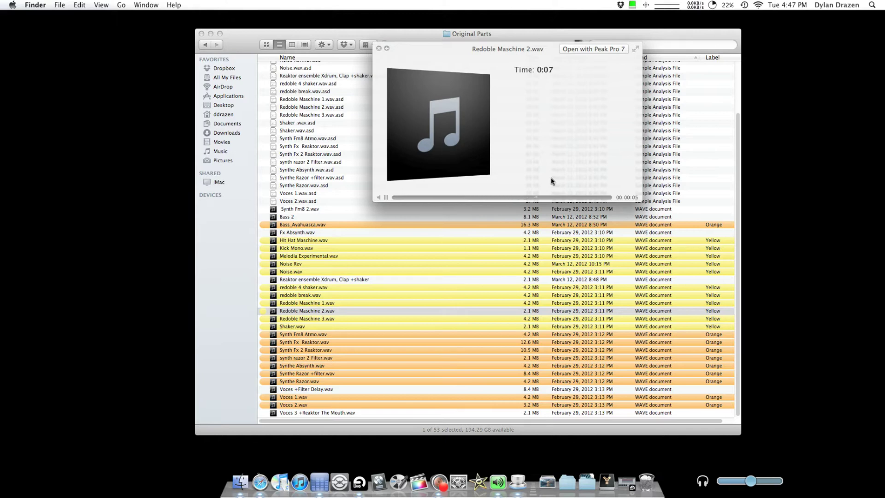
key("Down")
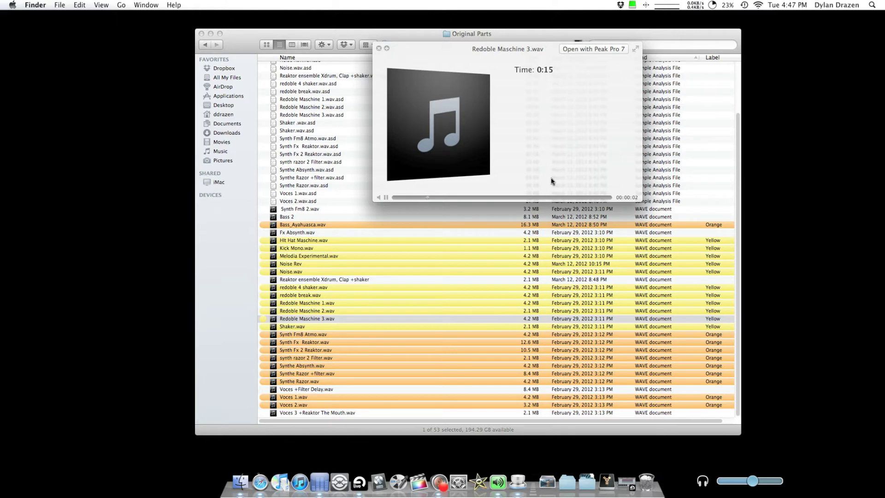
key("Down")
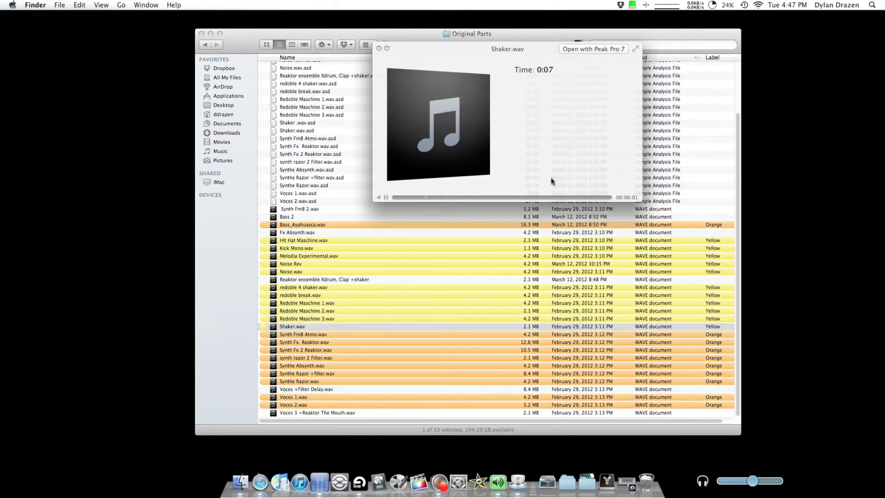
Step: Preview Synth Fm8 Atmo.wav and Synth Fx Reaktor.wav, skipping ahead in the latter, and continue to Synth Fx 2 Reaktor.wav
key("Down")
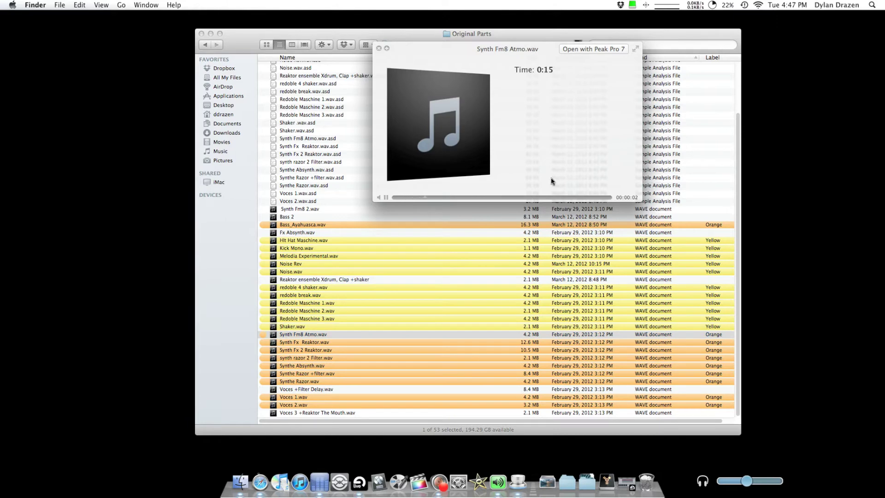
key("Down")
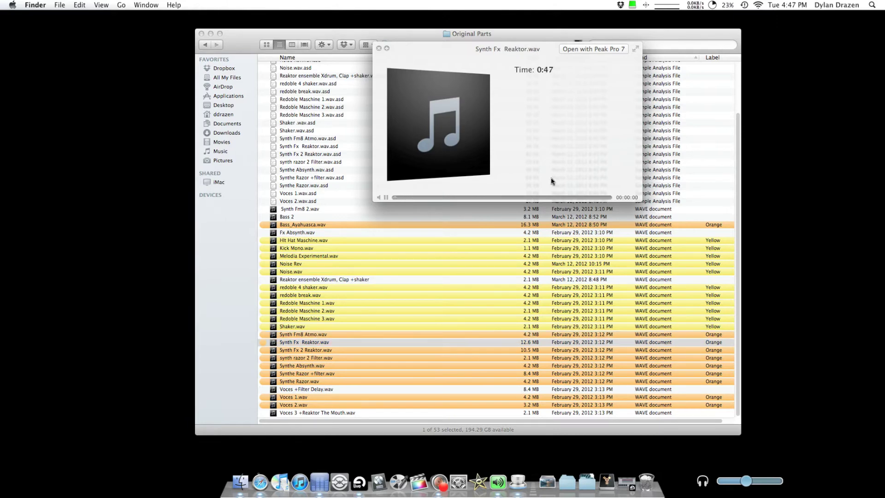
left_click(440, 197)
key("Down")
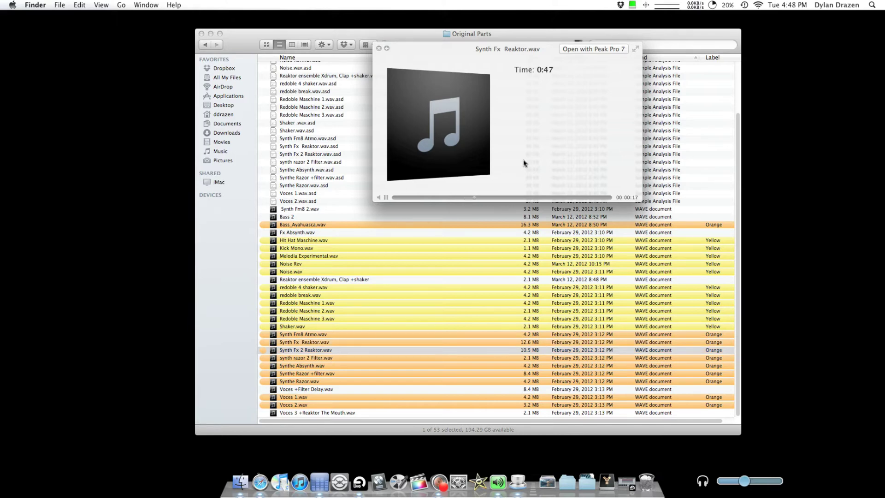
Step: Audition the synth razor 2 Filter.wav, Synthe Absynth.wav, Synthe Razor +filter.wav and Synthe Razor.wav stems
key("Down")
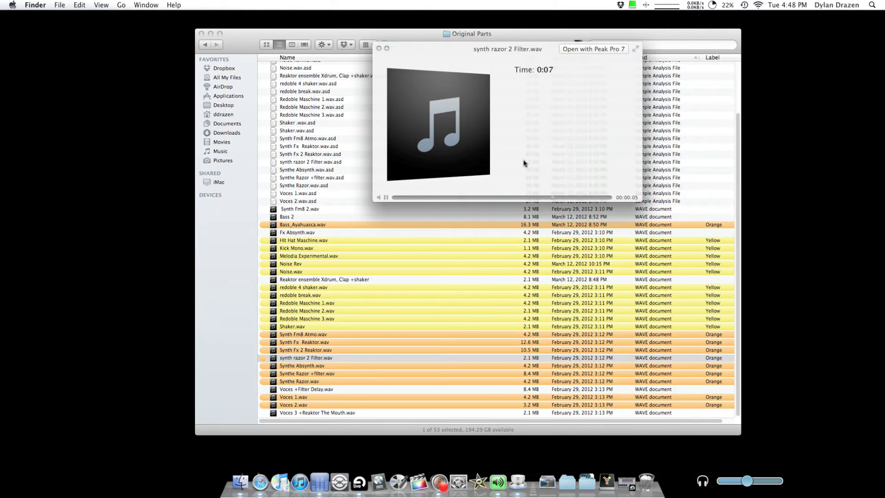
key("Down")
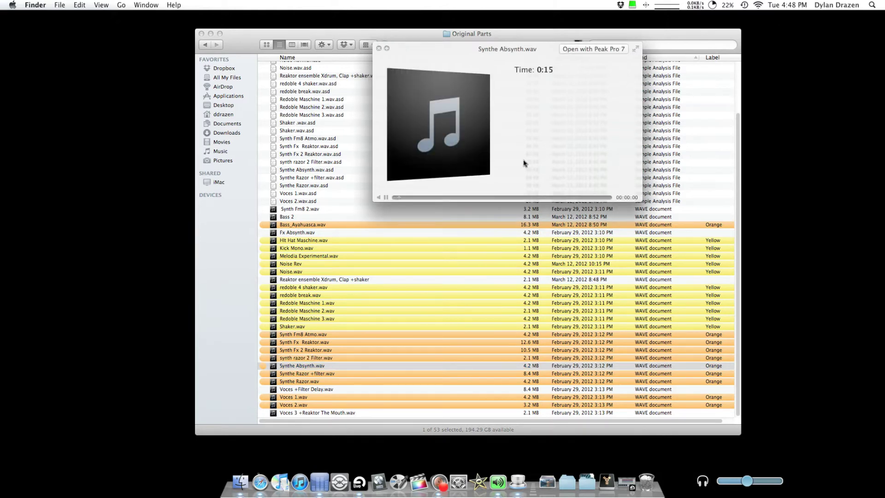
key("Down")
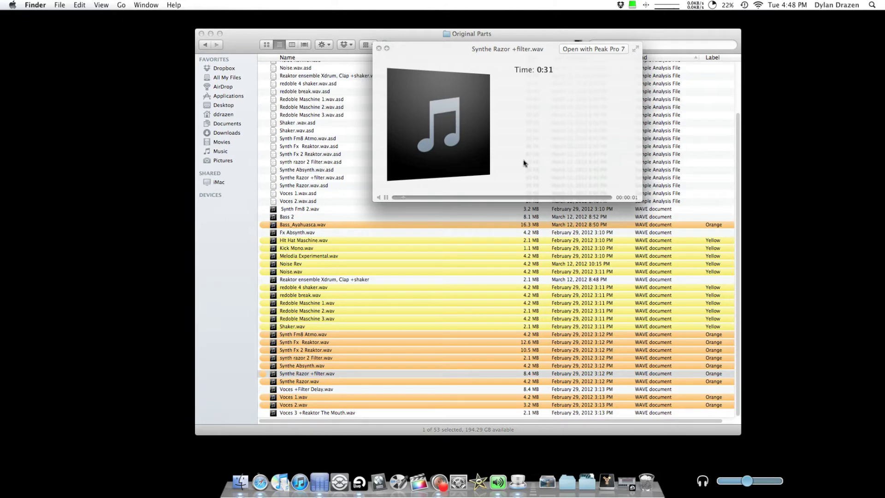
key("Down")
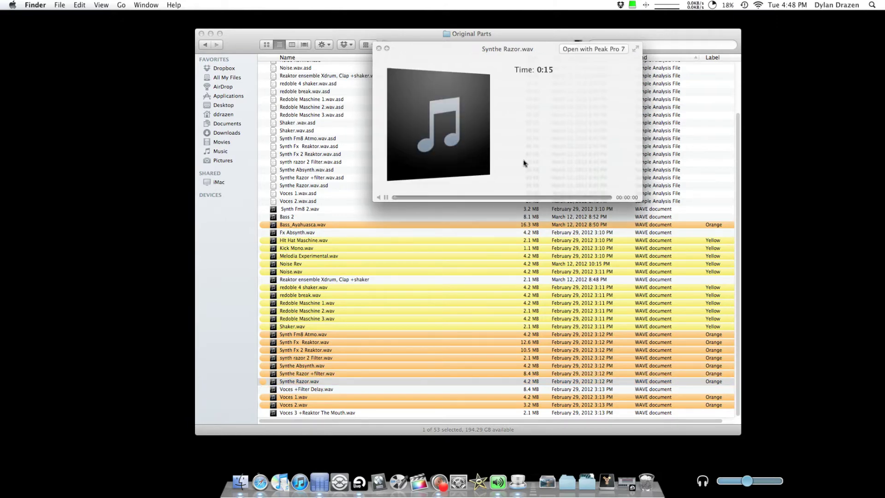
Step: Audition the vocal stems from Voces +Filter Delay.wav to Voces 3 +Reaktor The Mouth.wav, skipping ahead within the longer ones
key("Down")
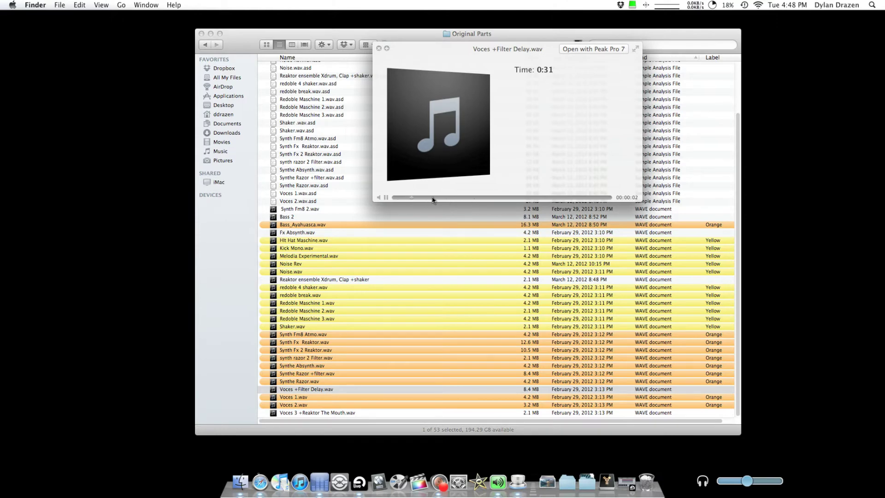
left_click(510, 198)
key("Down")
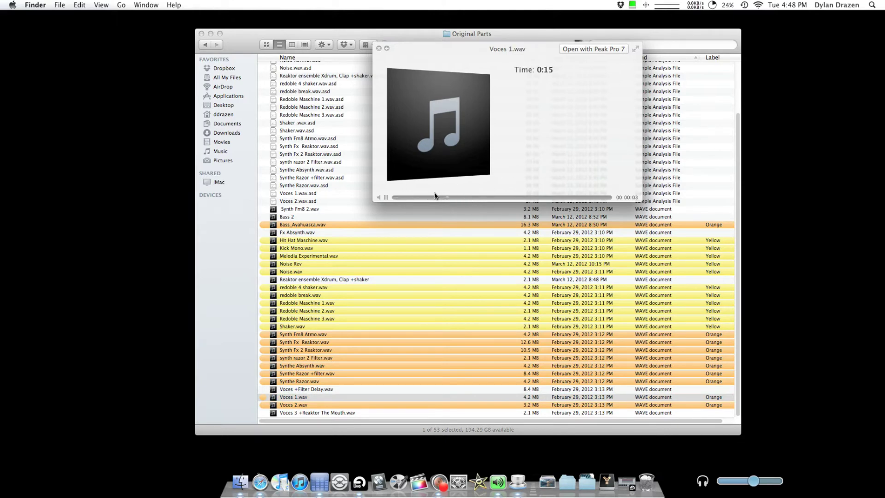
left_click_drag(436, 197, 373, 200)
left_click(510, 198)
key("Down")
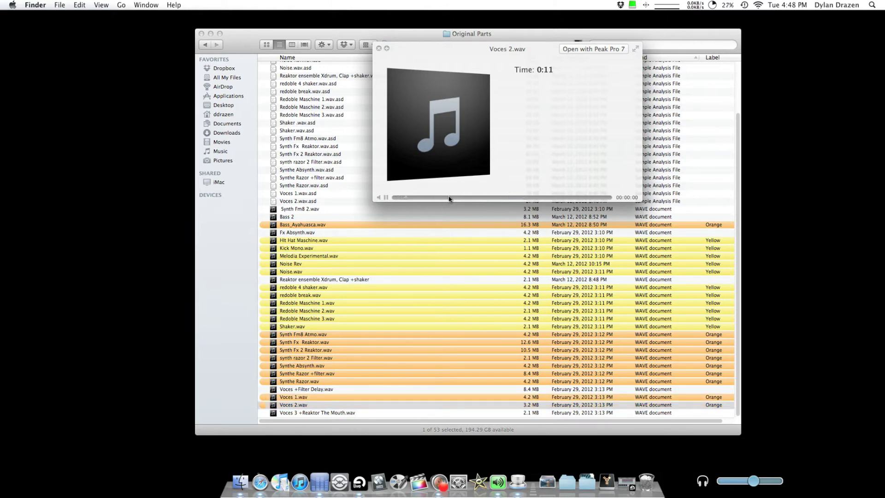
key("Down")
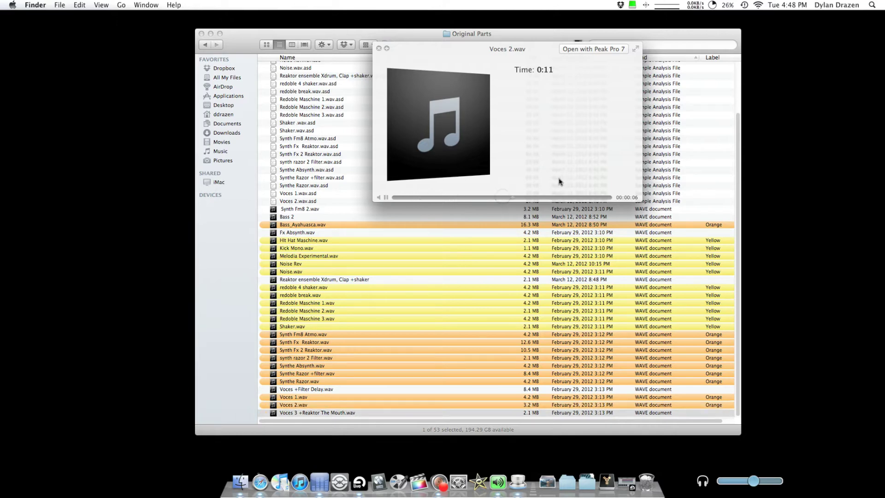
Step: Close the audio preview and return from Original Parts to the Ayahuasca Remix Project folder
key("space")
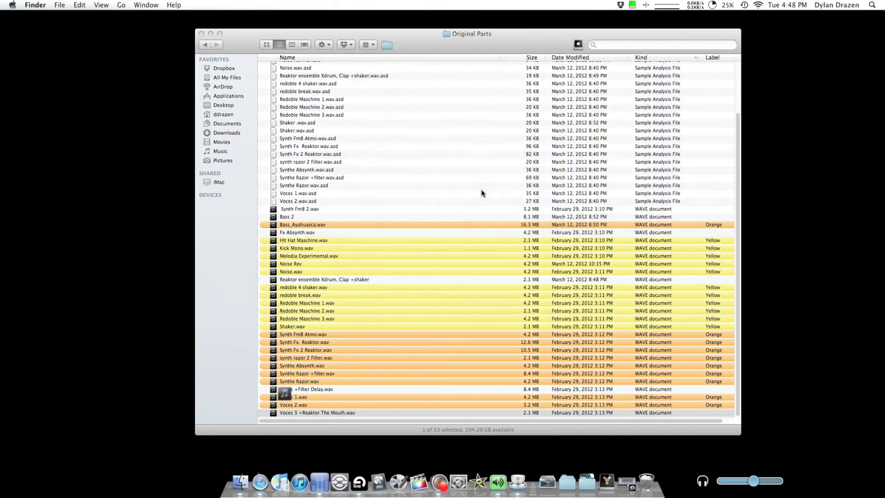
scroll(452, 189, "up", 5)
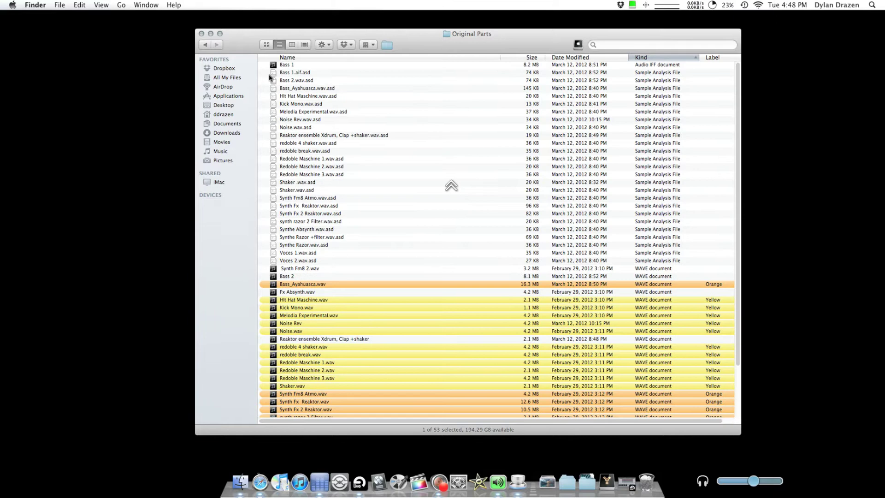
left_click(205, 45)
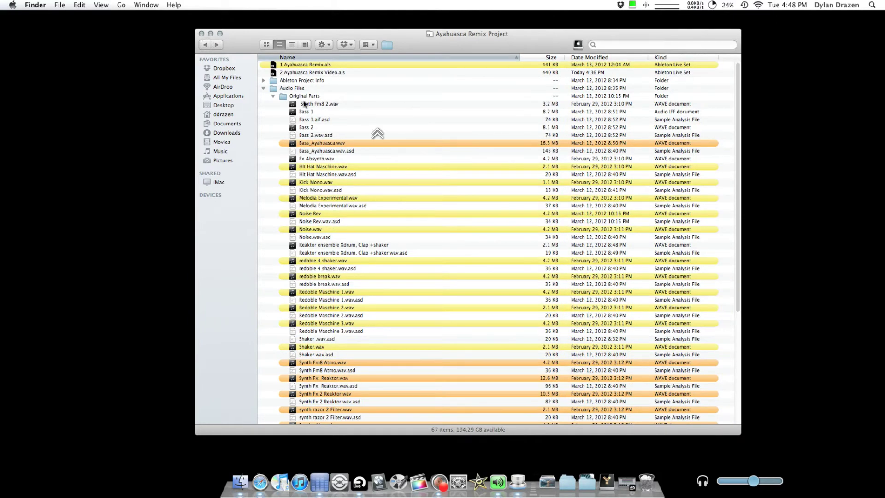
Step: Collapse the Audio Files folder, open 2 Ayahuasca Remix Video.als and switch to Ableton Live 8
left_click(263, 88)
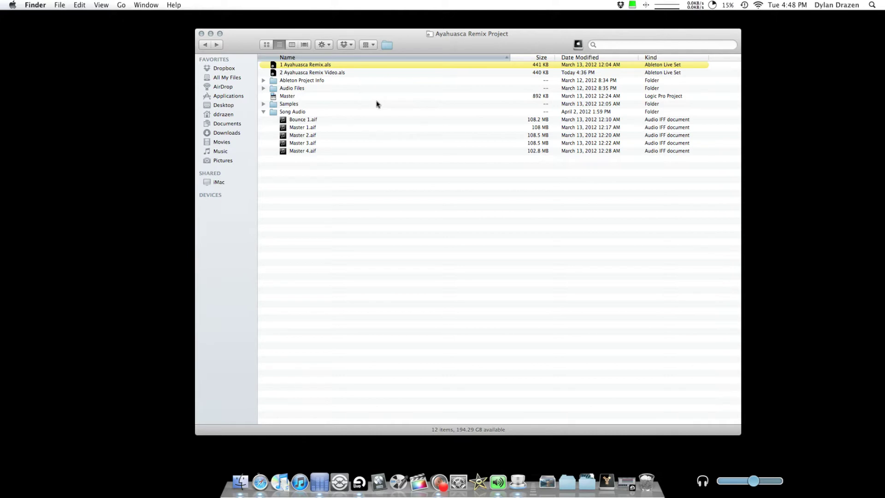
double_click(364, 73)
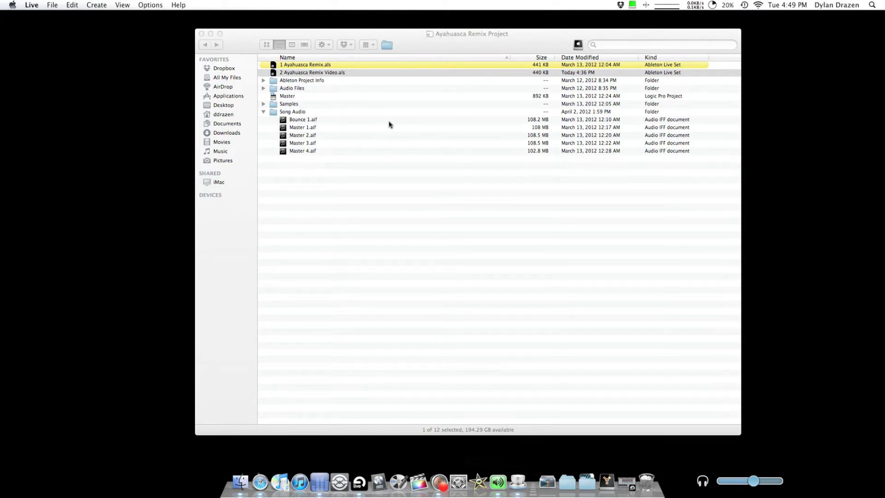
left_click(421, 49)
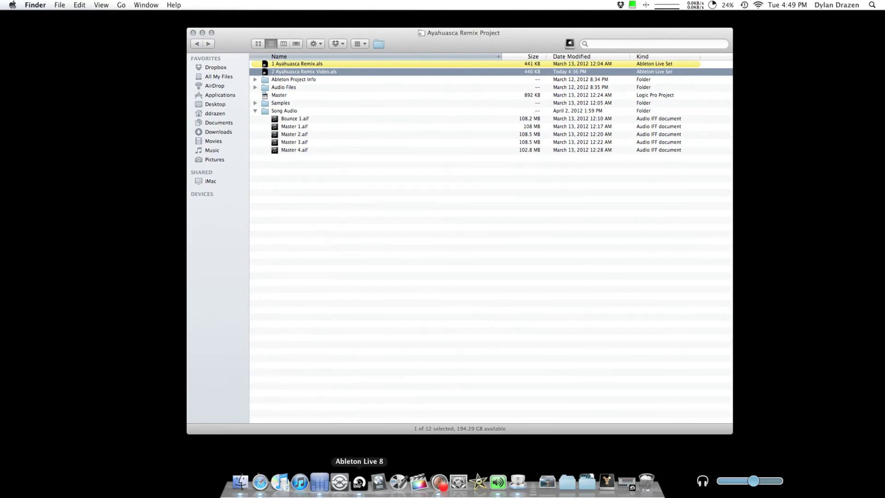
left_click(359, 481)
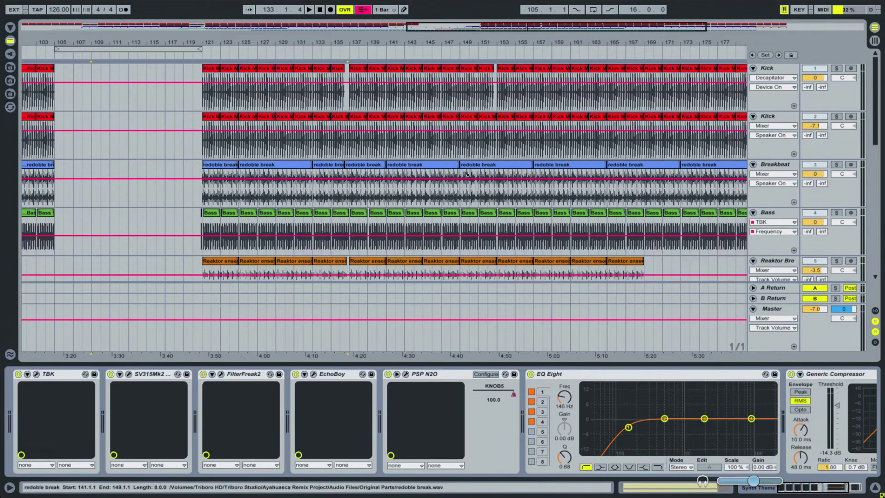
Step: Hide the device view and move the floating headphone volume slider up to the transport bar
left_click_drag(323, 37, 323, 29)
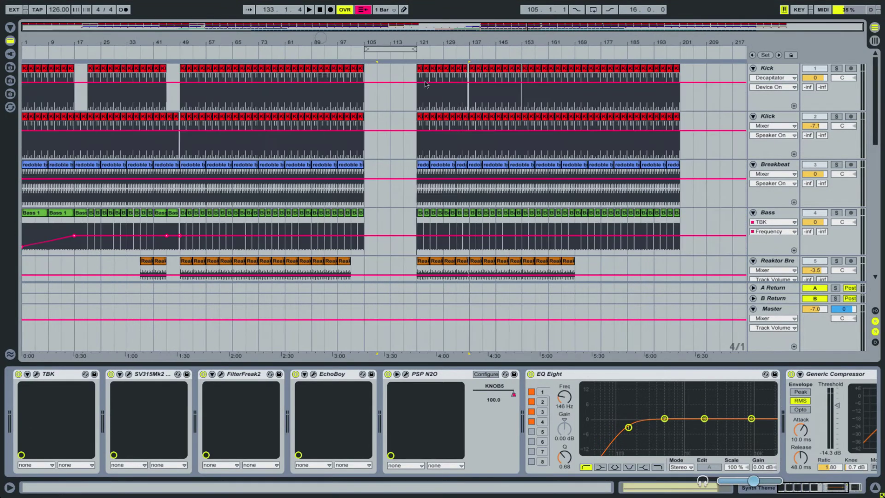
left_click(875, 488)
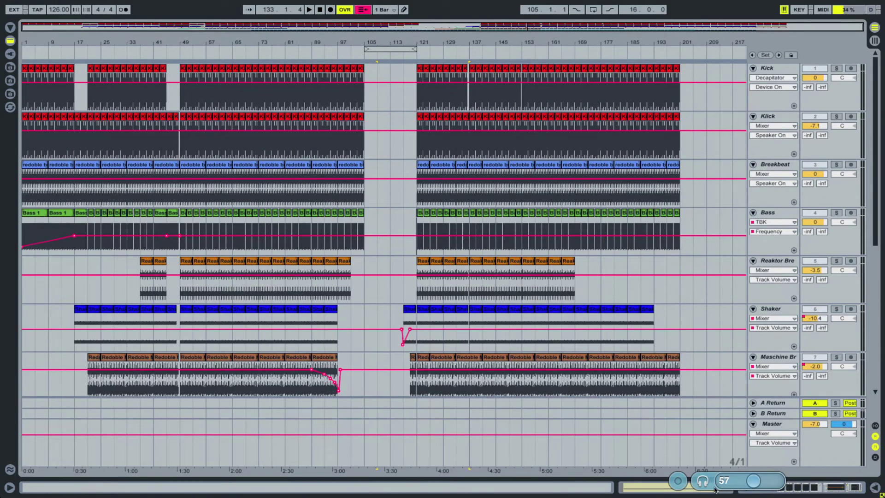
left_click_drag(686, 478, 681, 13)
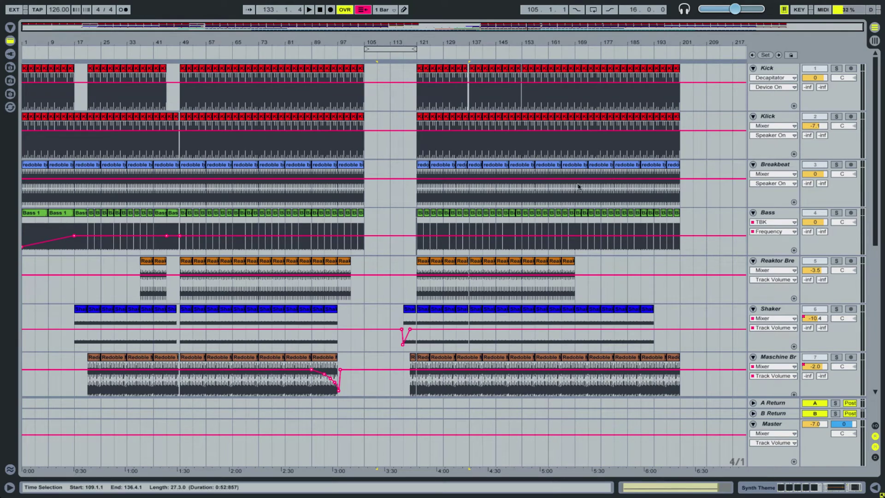
Step: Return the playback position to 1.1.1 and solo the Kick track
left_click_drag(47, 45, 279, 41)
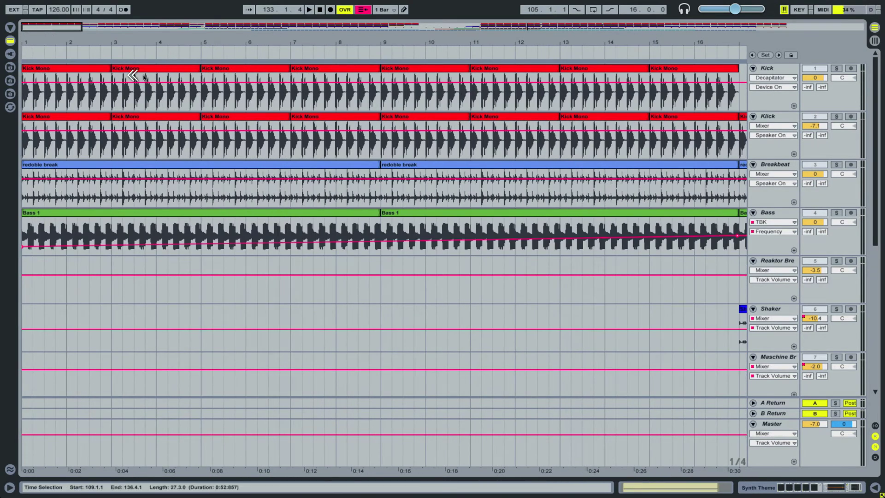
left_click(321, 11)
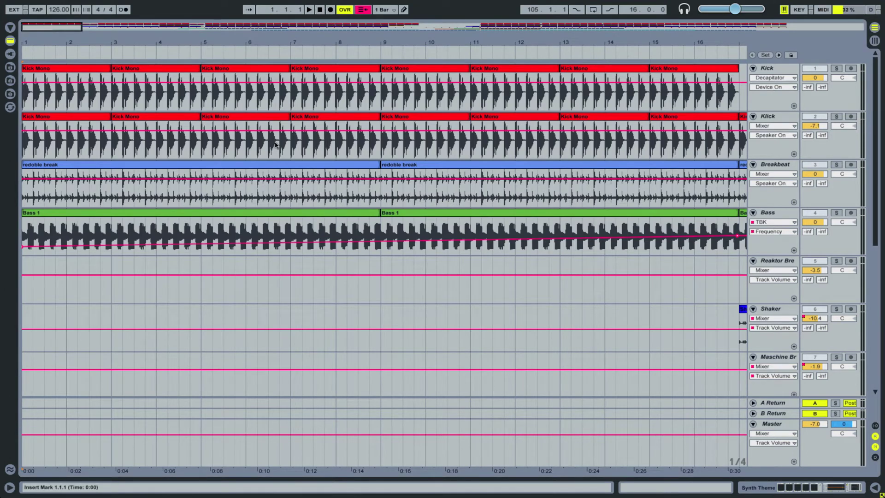
left_click(837, 69)
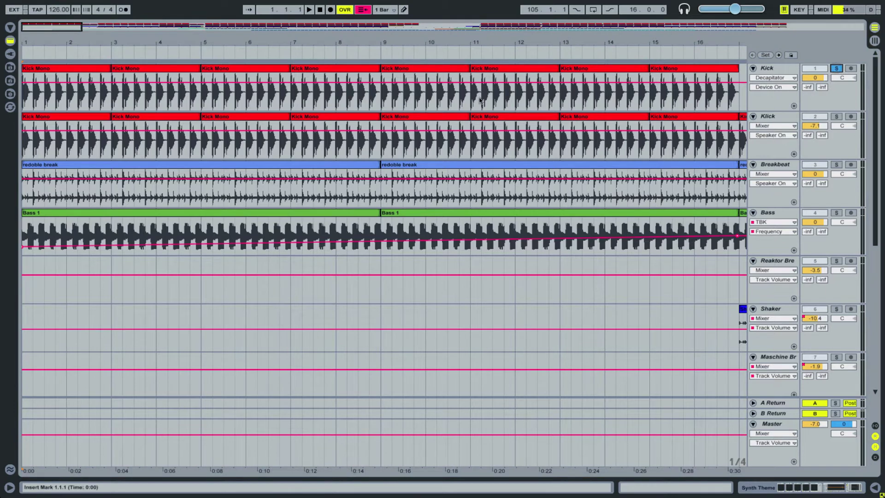
Step: Show the Kick track's devices, examine the Decapitator plug-in's settings and close its window
left_click(804, 99)
left_click(846, 488)
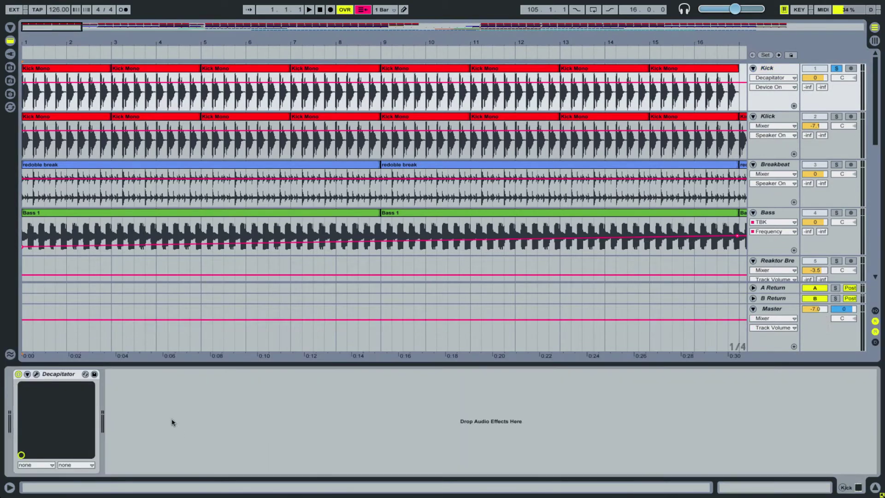
left_click(37, 375)
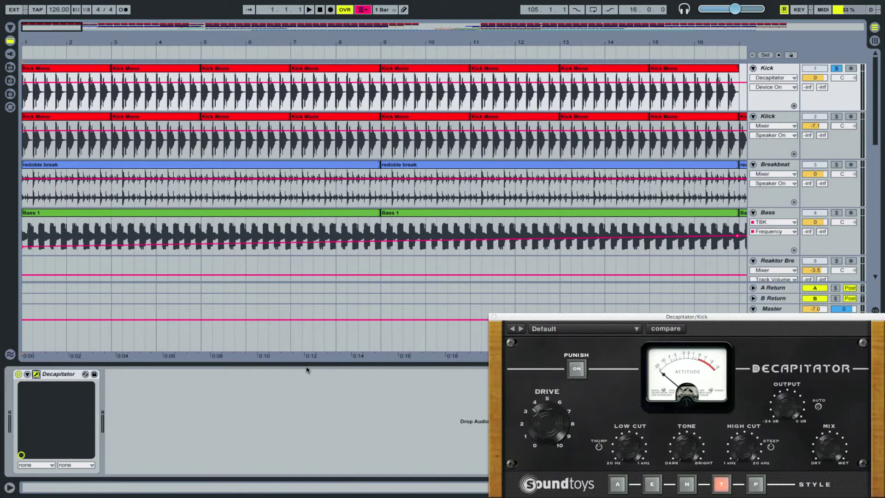
left_click_drag(620, 318, 519, 273)
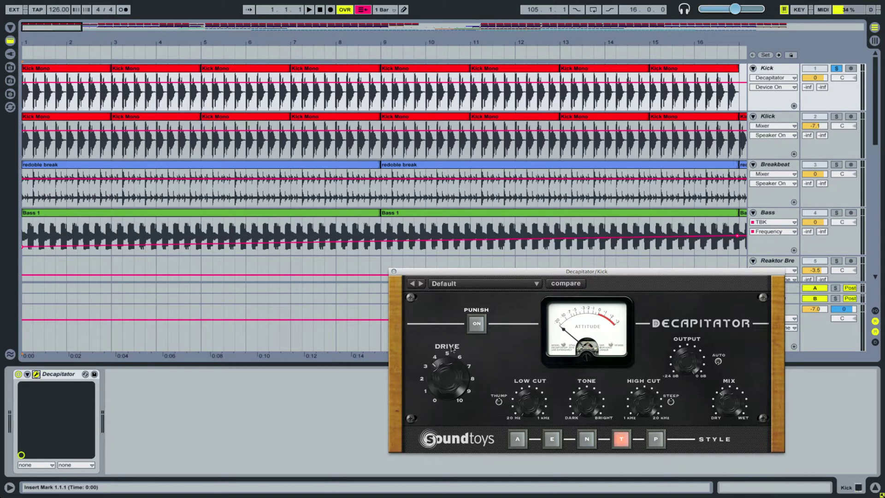
left_click(394, 272)
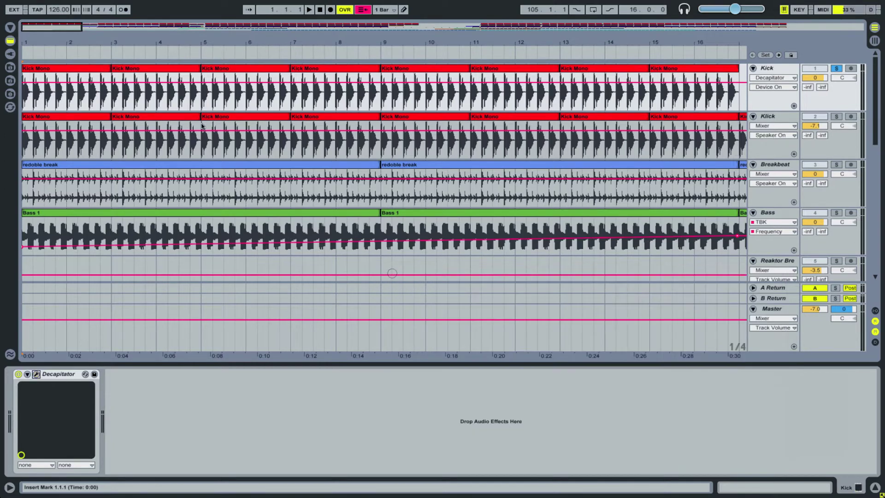
Step: Play the soloed Kick track and compare its sound with Decapitator switched off and on
key("space")
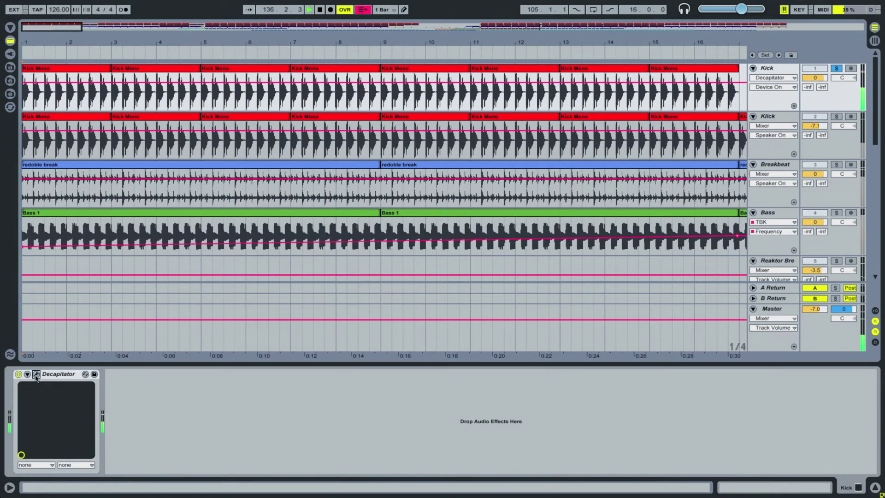
left_click(36, 374)
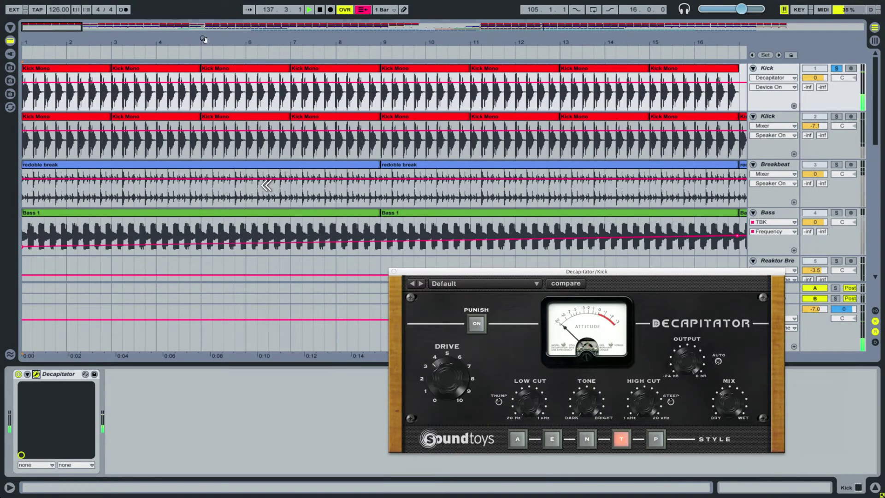
left_click_drag(202, 25, 203, 48)
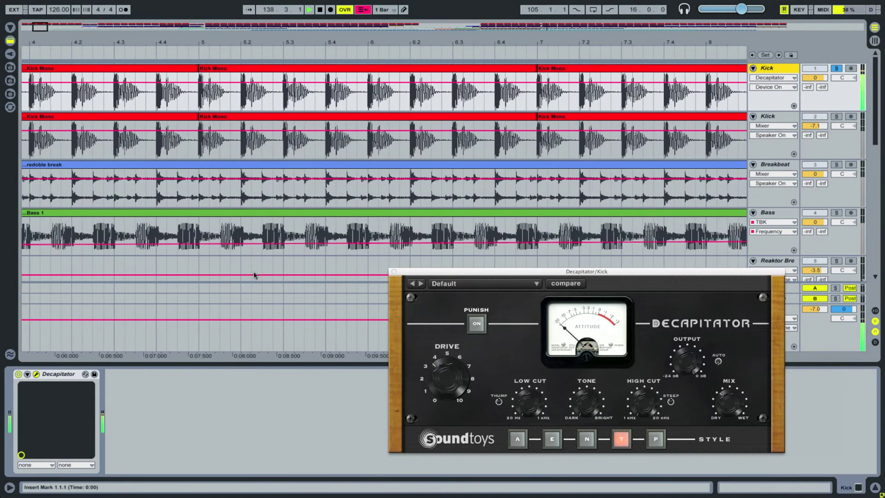
left_click(18, 375)
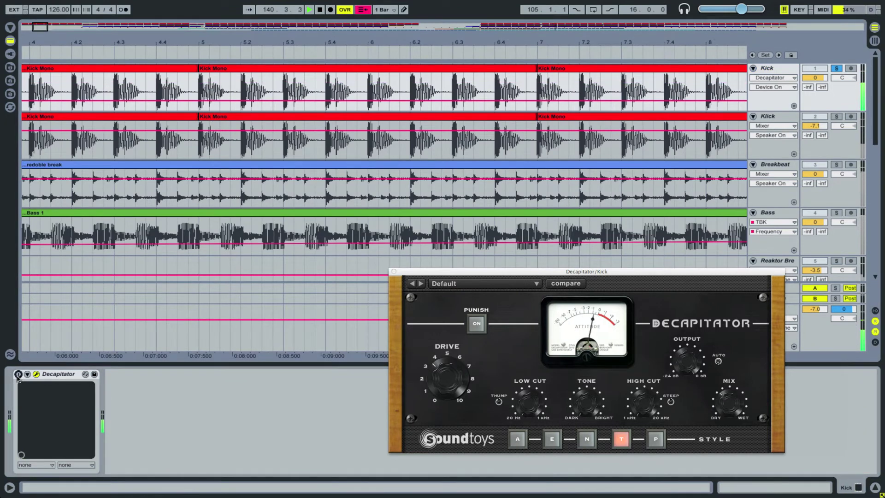
left_click(18, 374)
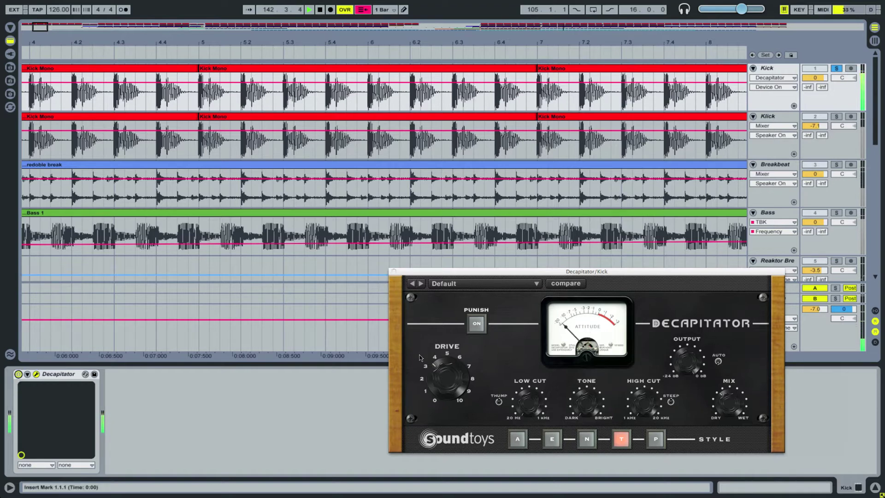
left_click(394, 271)
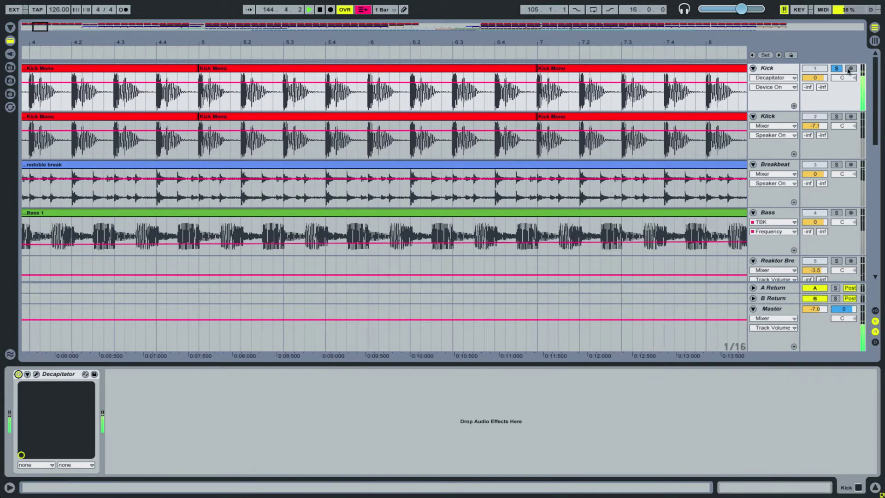
Step: Solo the Klick track and compare its sound with FilterFreak1 switched off and on
left_click(837, 117)
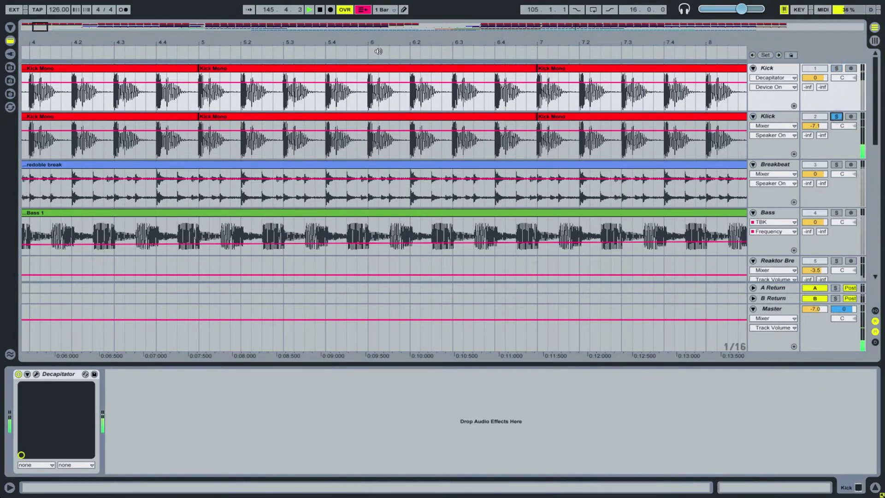
left_click(818, 153)
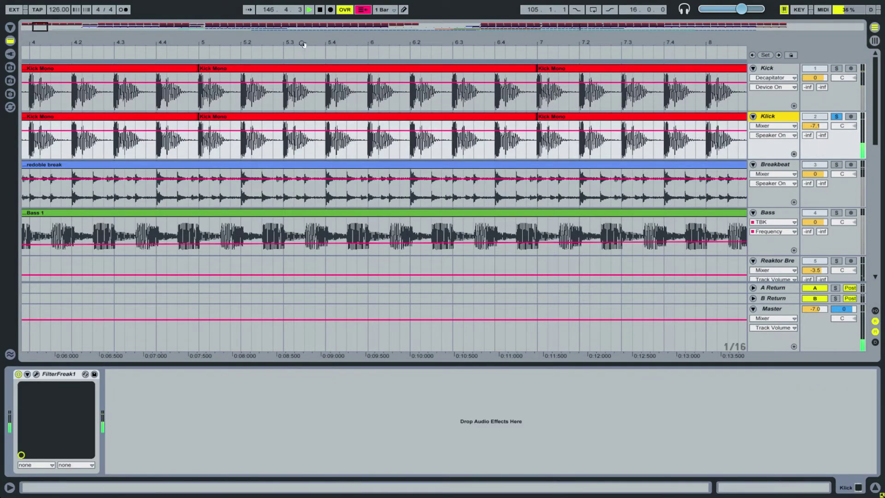
left_click_drag(303, 46, 303, 39)
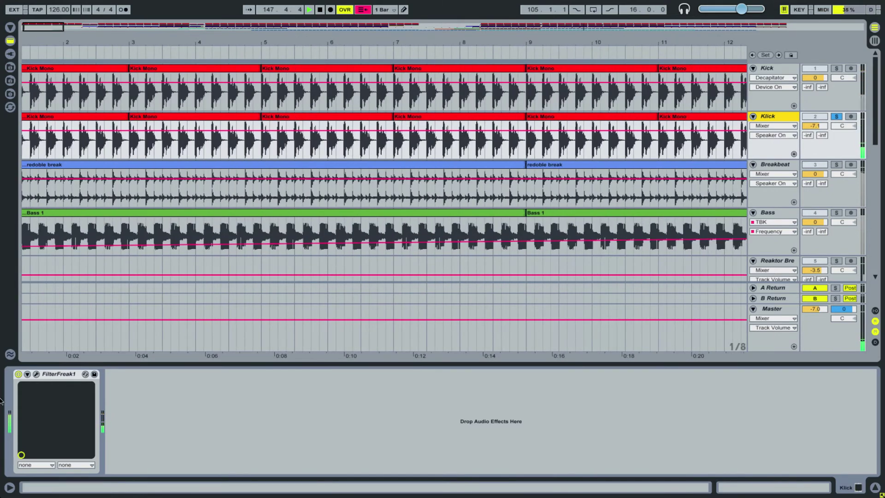
left_click(18, 374)
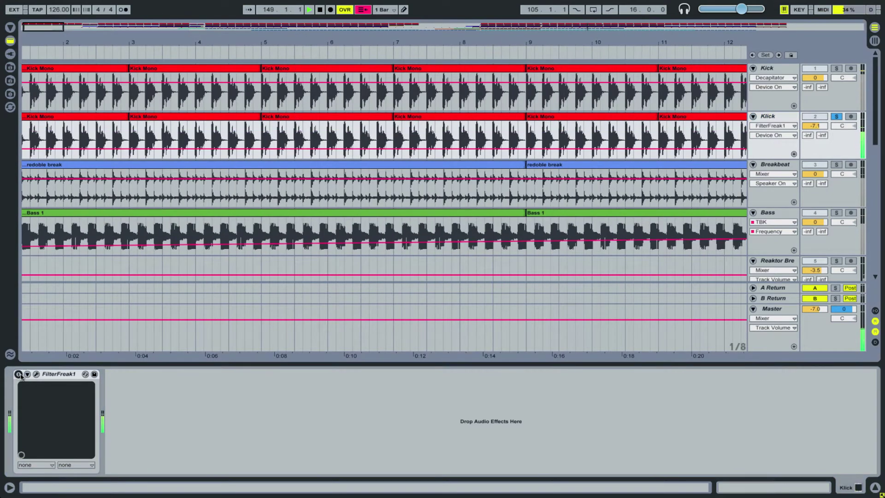
left_click(19, 375)
Step: Examine the FilterFreak1 plug-in's filter settings on the Klick track while it plays, and close its window
left_click(36, 374)
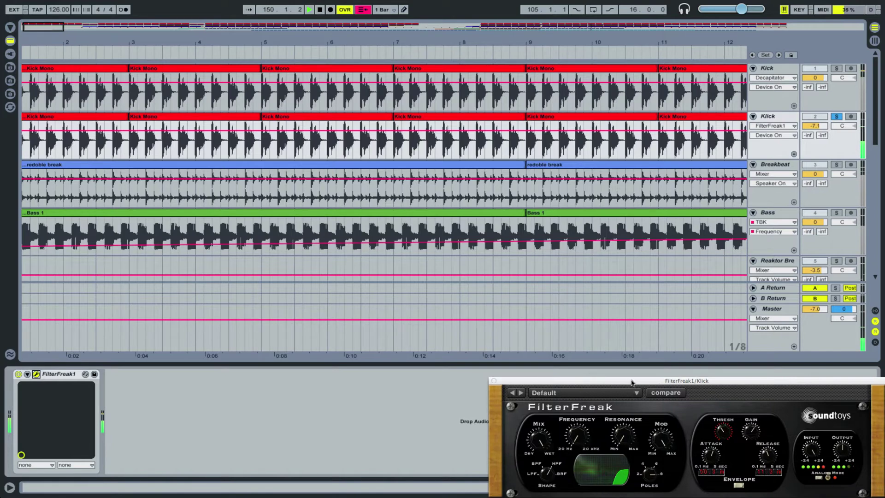
left_click_drag(632, 382, 577, 274)
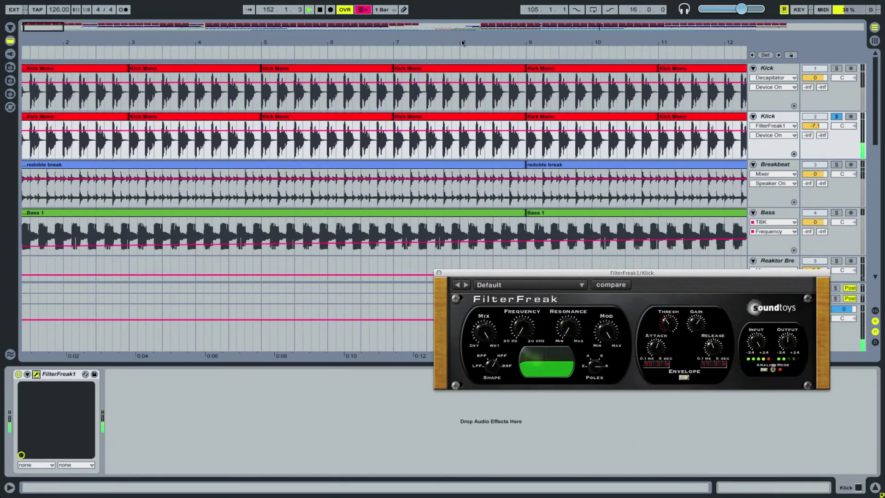
left_click_drag(462, 43, 274, 42)
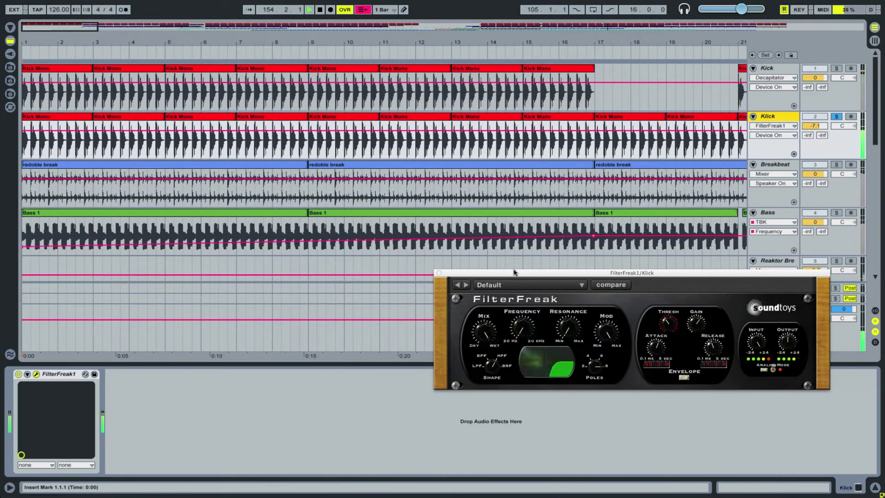
left_click_drag(514, 272, 447, 296)
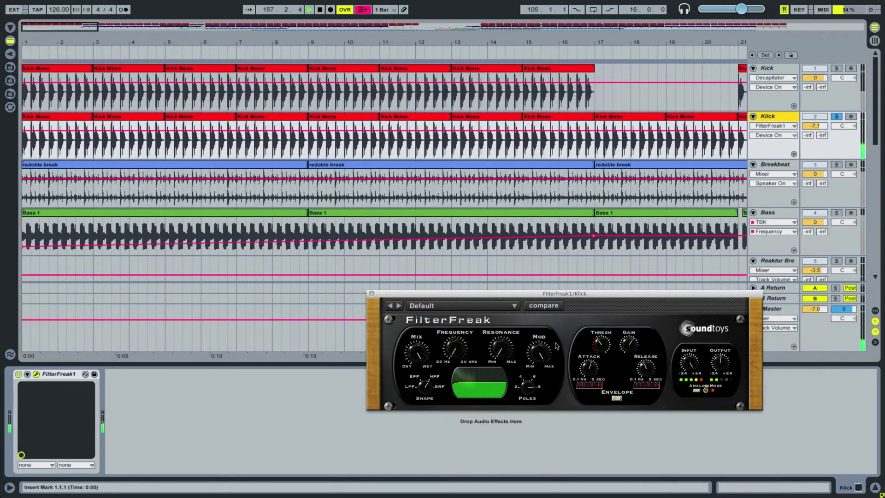
left_click(372, 295)
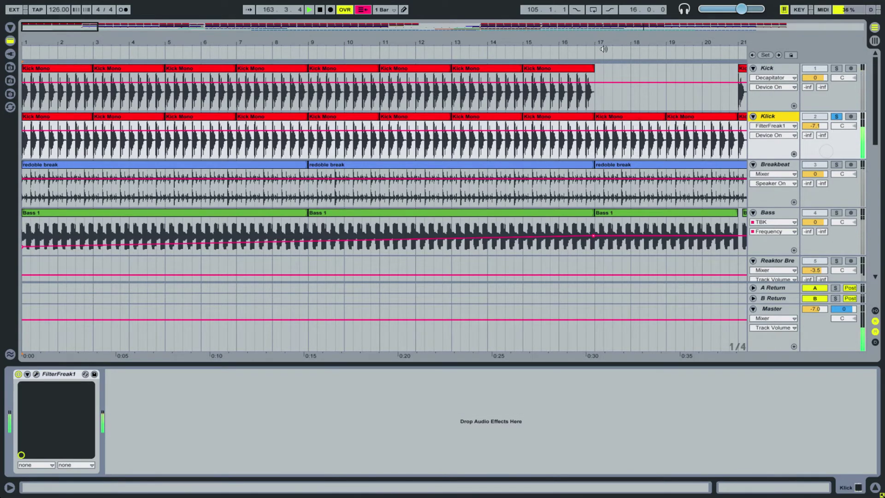
Step: Solo the Breakbeat track instead of Klick, play it from the start and show its devices
left_click(837, 117)
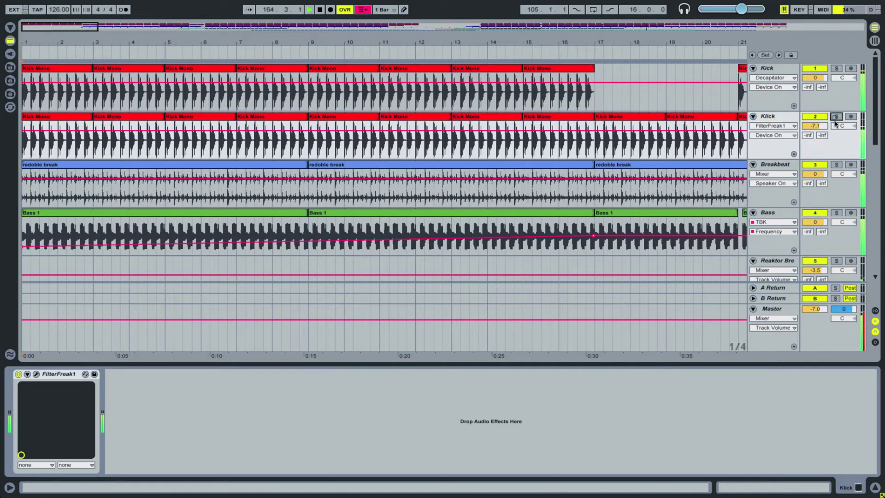
left_click(837, 165)
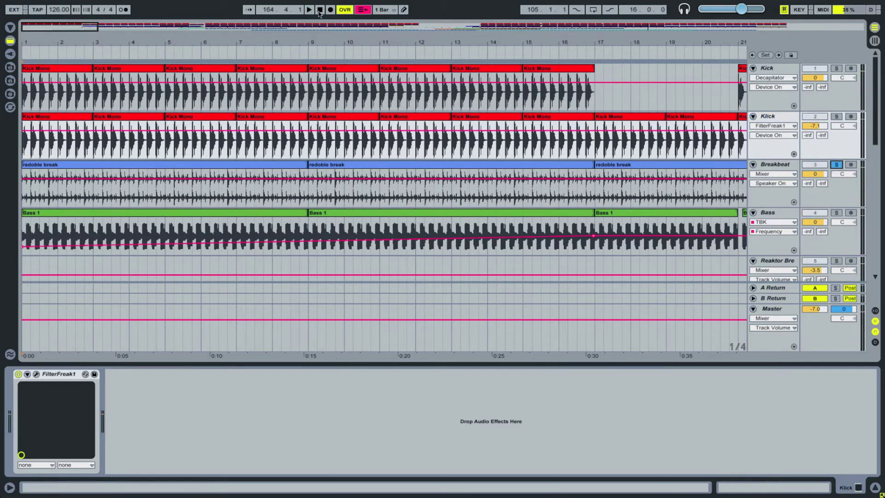
key("space")
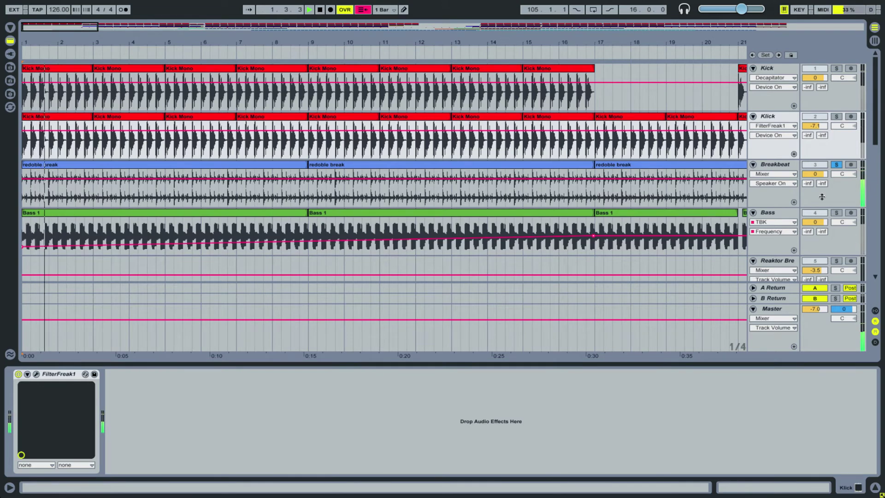
left_click(822, 197)
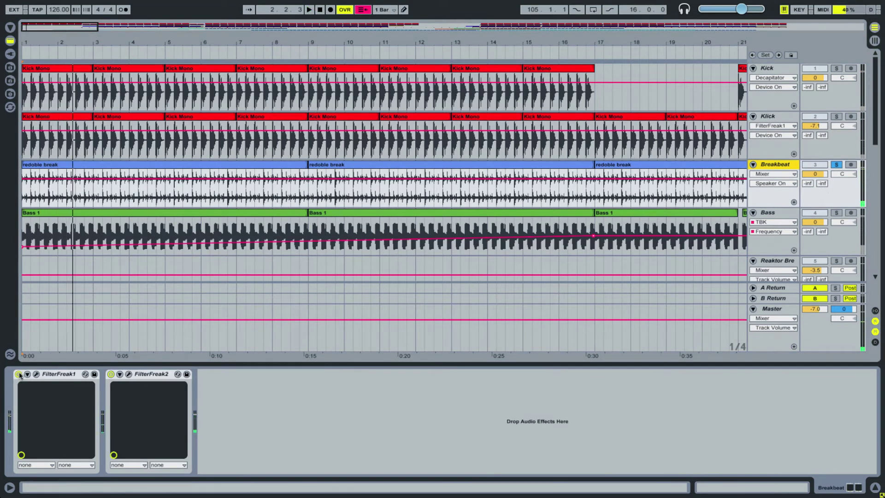
Step: Switch off FilterFreak1 and FilterFreak2 on the Breakbeat track, then loop its first eight-bar clip and play it
left_click(18, 374)
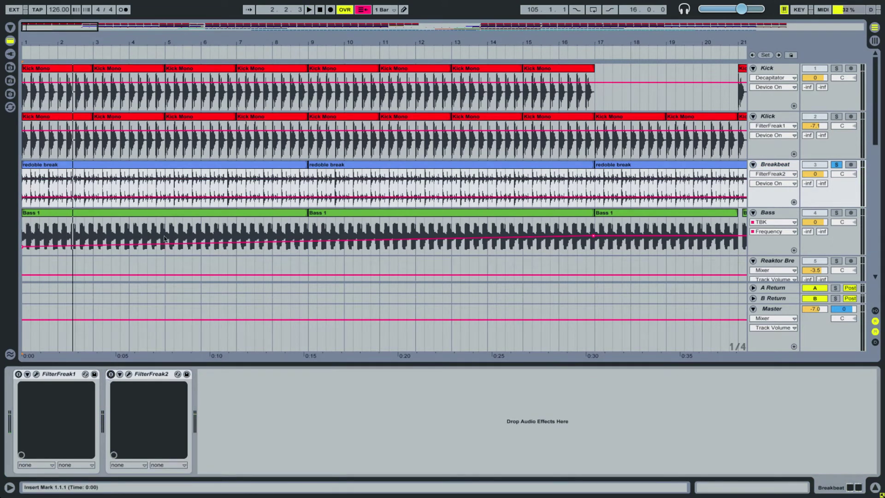
left_click(159, 175)
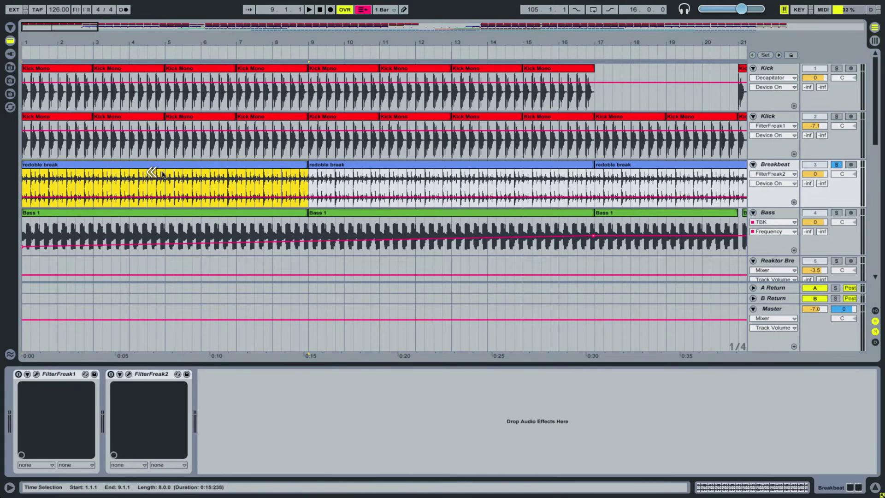
scroll(235, 193, "down", 5)
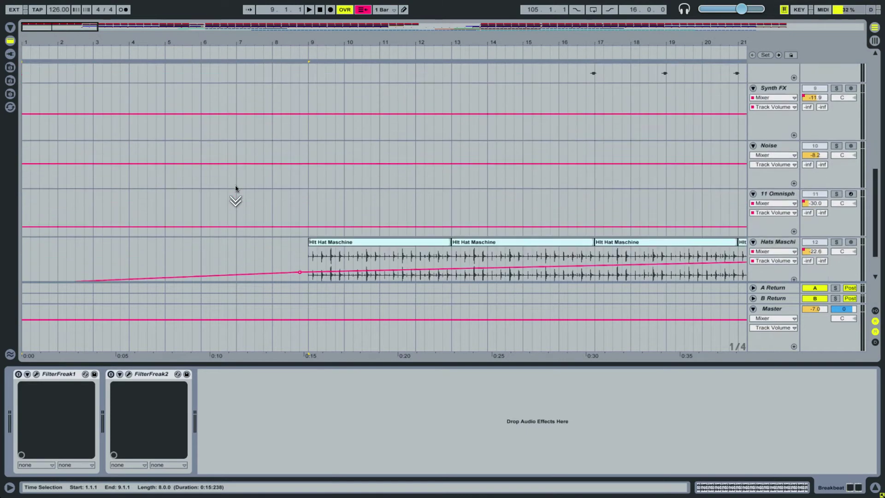
scroll(236, 186, "up", 5)
key("ctrl+l")
key("space")
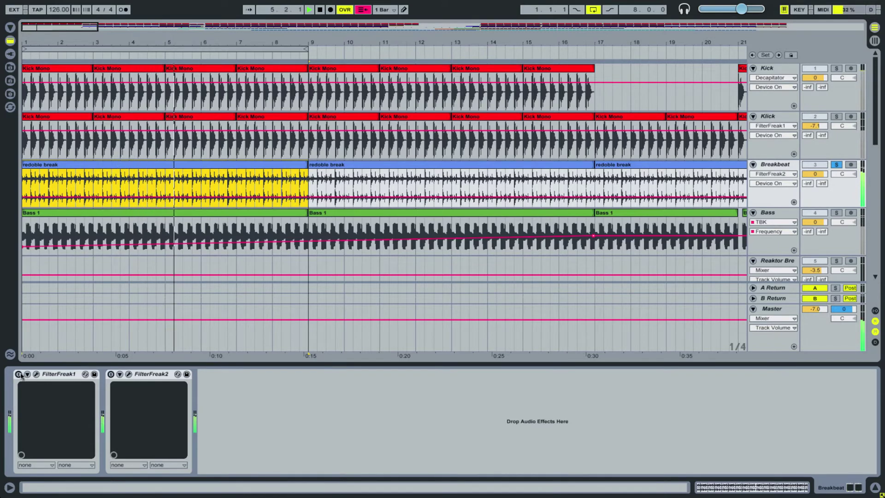
Step: Show the Breakbeat's FilterFreak1 window and compare the sound with the plug-in on and off, leaving it on
left_click(43, 376)
left_click(37, 375)
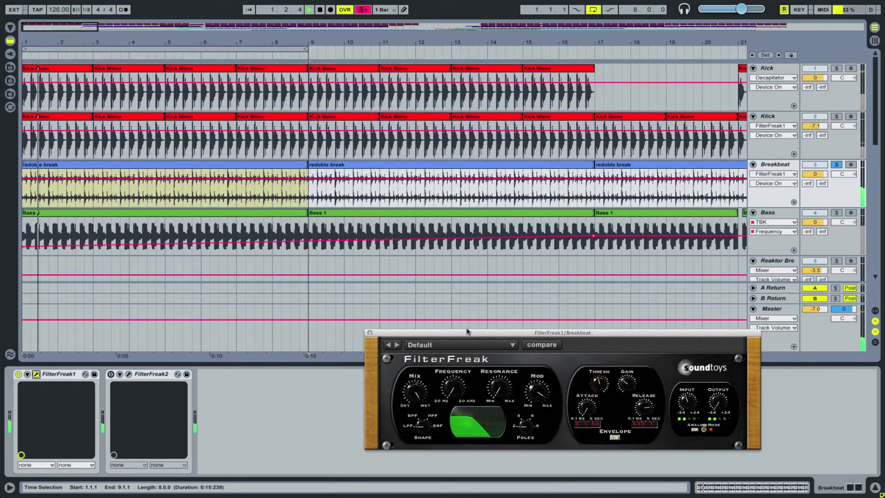
left_click(19, 374)
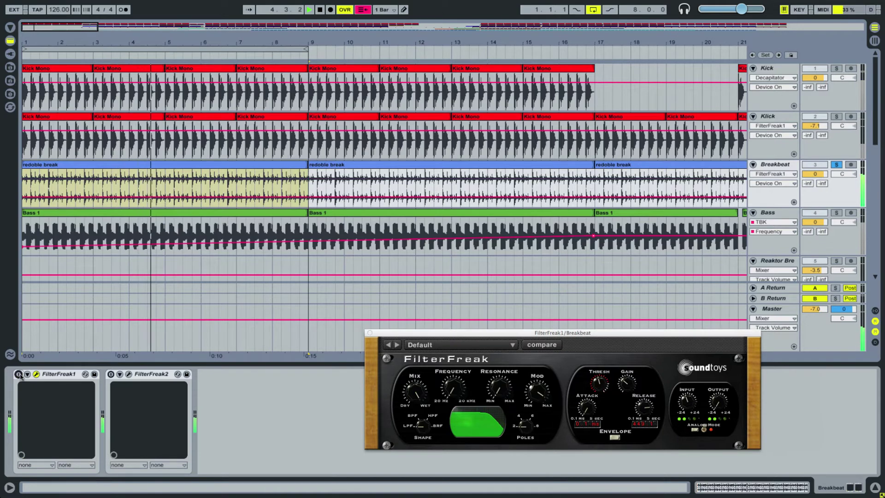
left_click(18, 374)
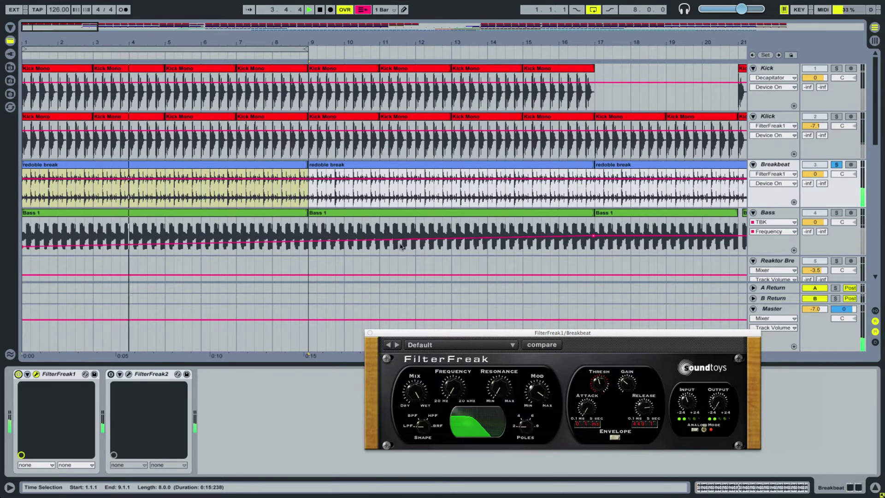
left_click(19, 374)
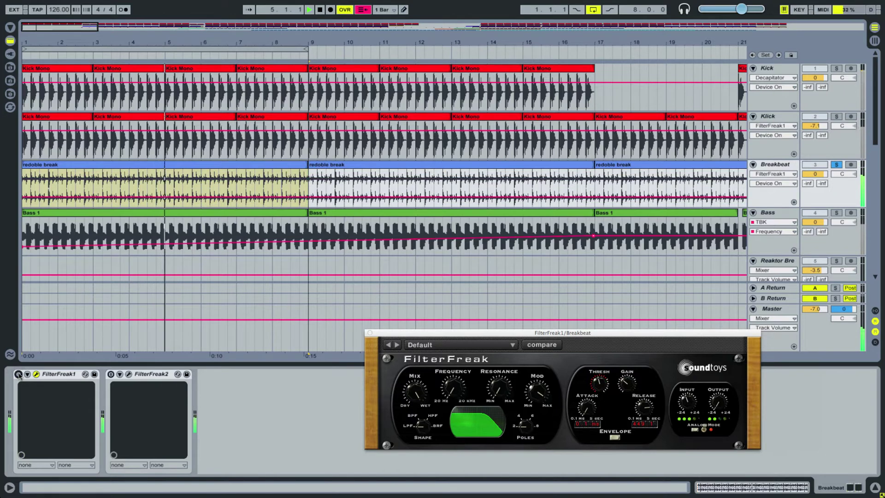
left_click(18, 374)
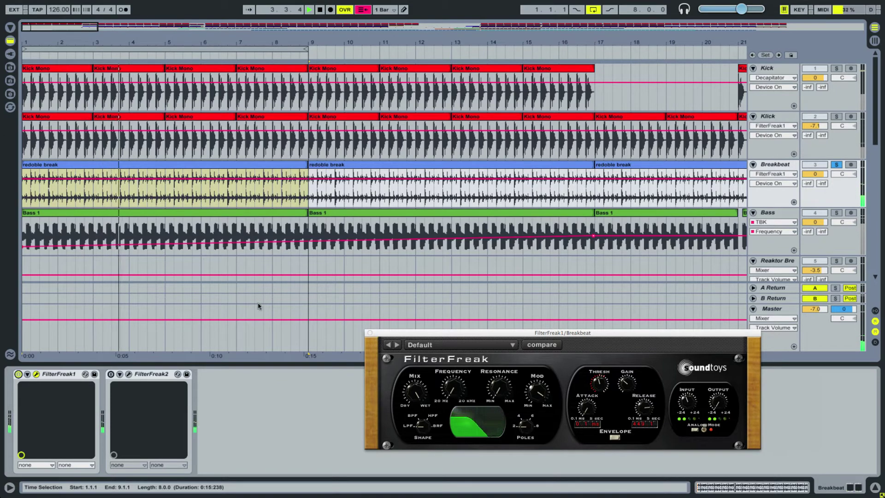
Step: Switch on FilterFreak2 on the Breakbeat and view its settings beside FilterFreak1, then close both plug-in windows
left_click(129, 374)
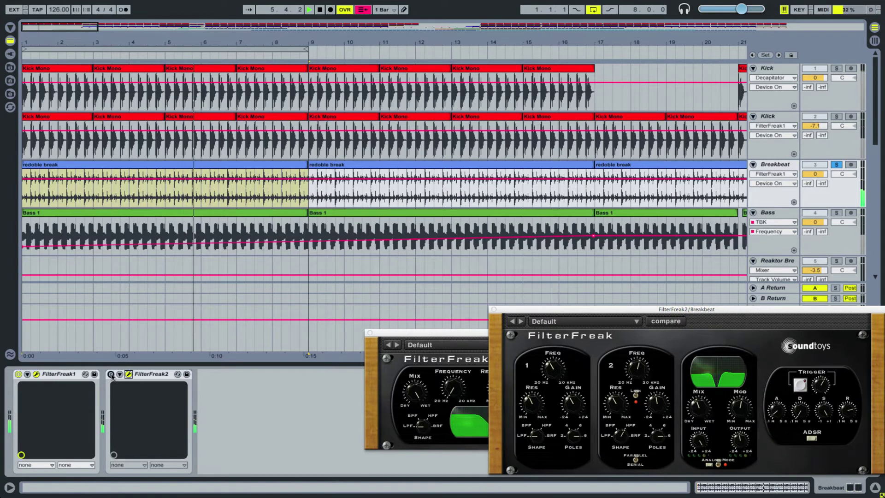
left_click(111, 374)
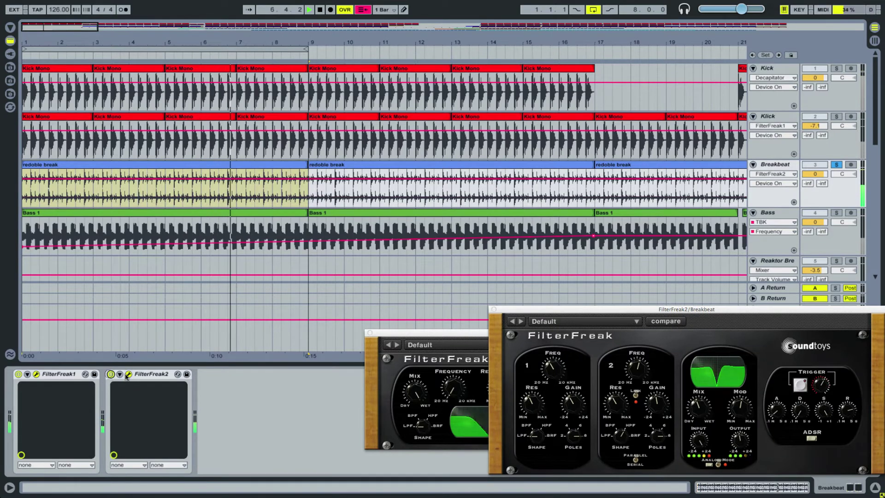
left_click_drag(617, 326, 580, 174)
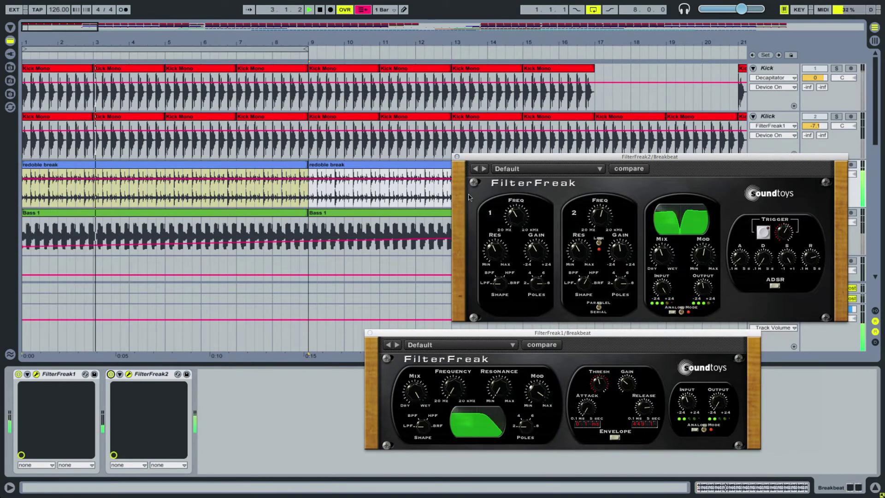
left_click(457, 157)
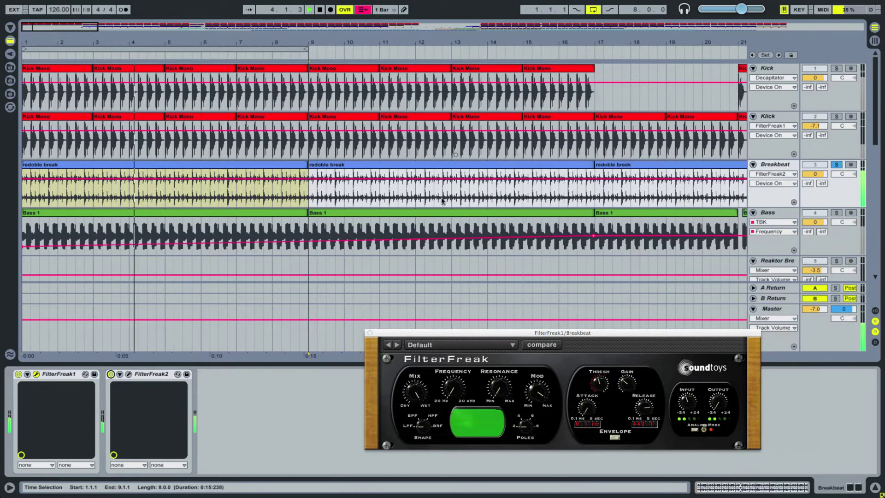
left_click(370, 332)
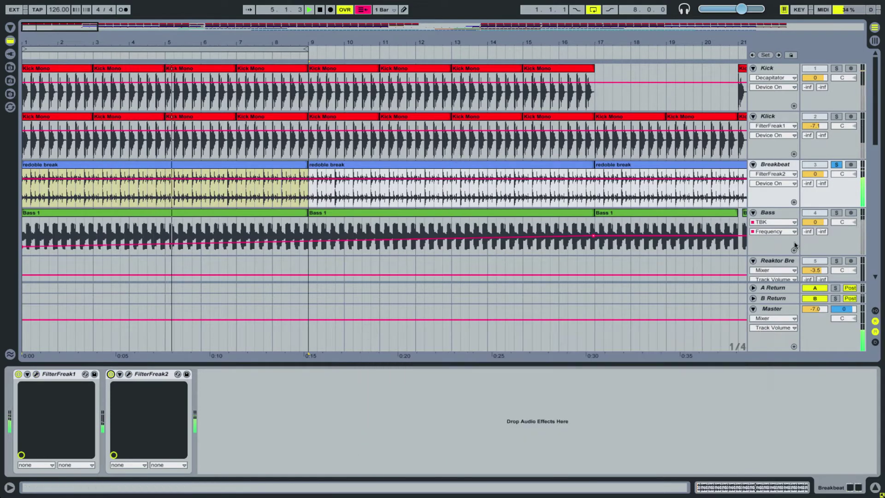
Step: Solo the Bass track instead of Breakbeat, show its devices, and loop and play the Bass 1 clip at bar 49
left_click(838, 214)
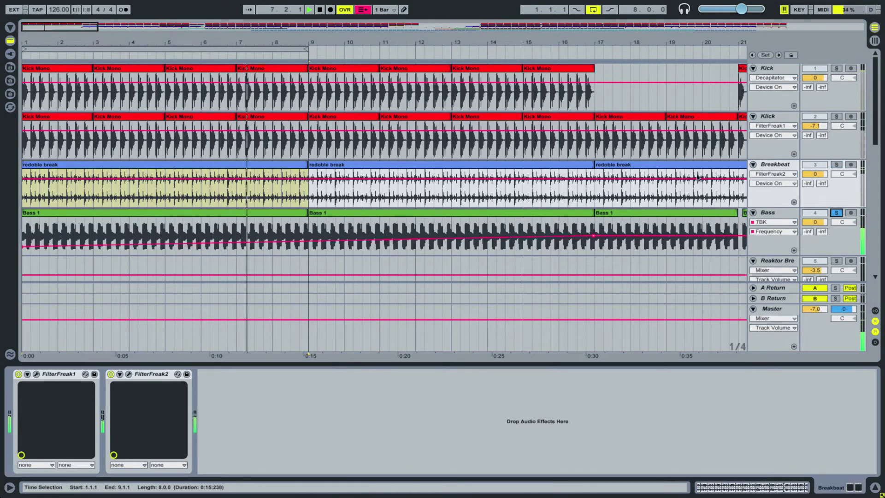
left_click(774, 213)
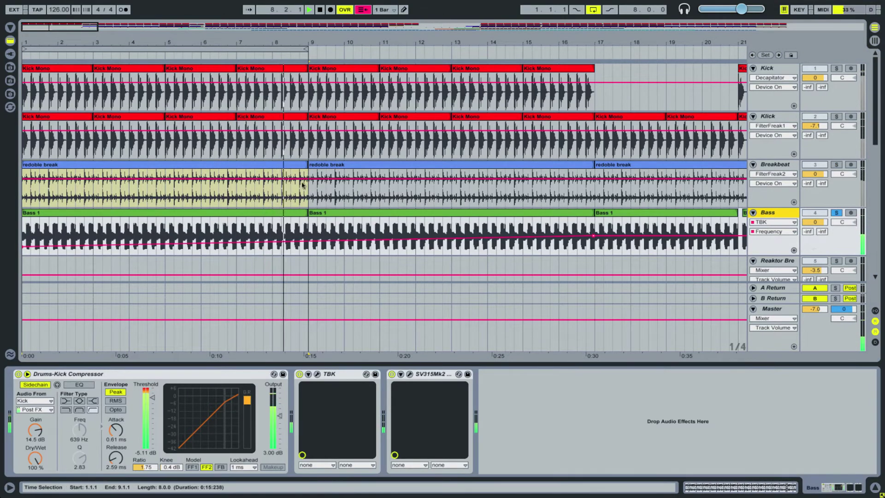
scroll(303, 187, "down", 6)
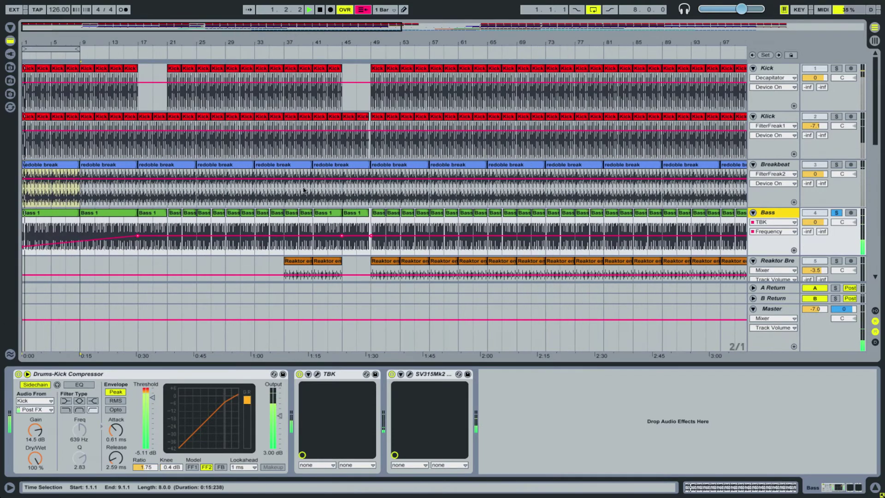
key("space")
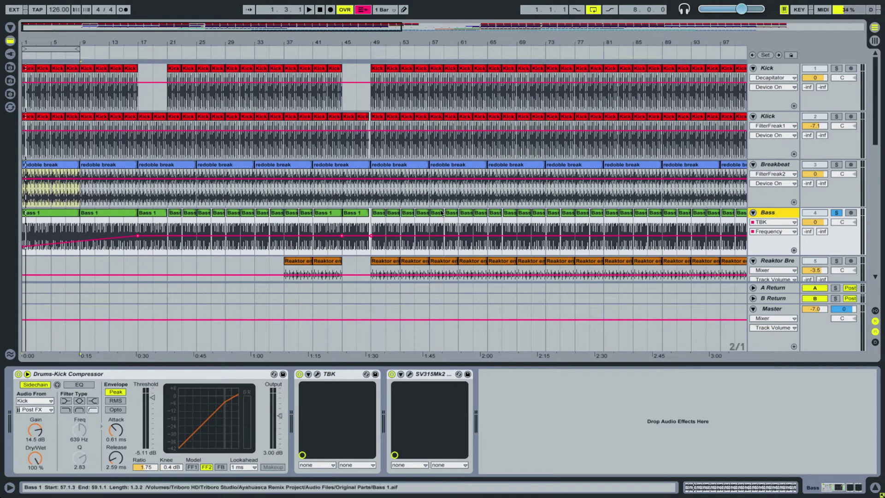
left_click(380, 214)
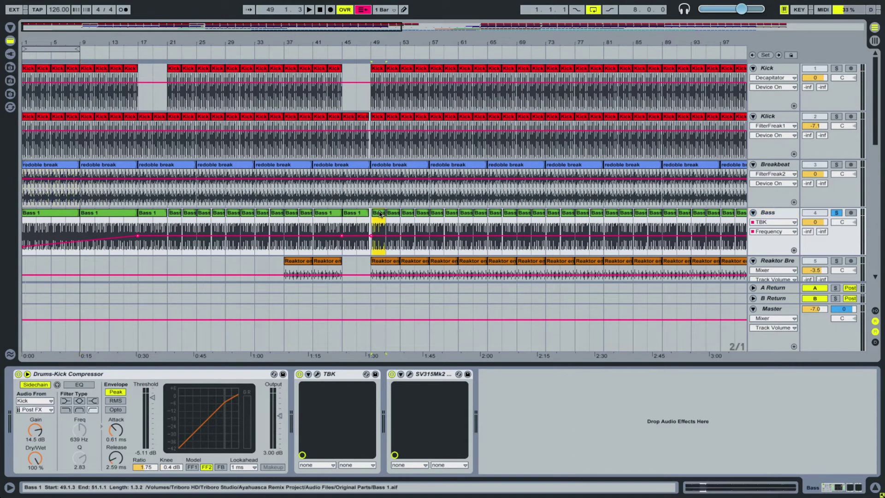
key("space")
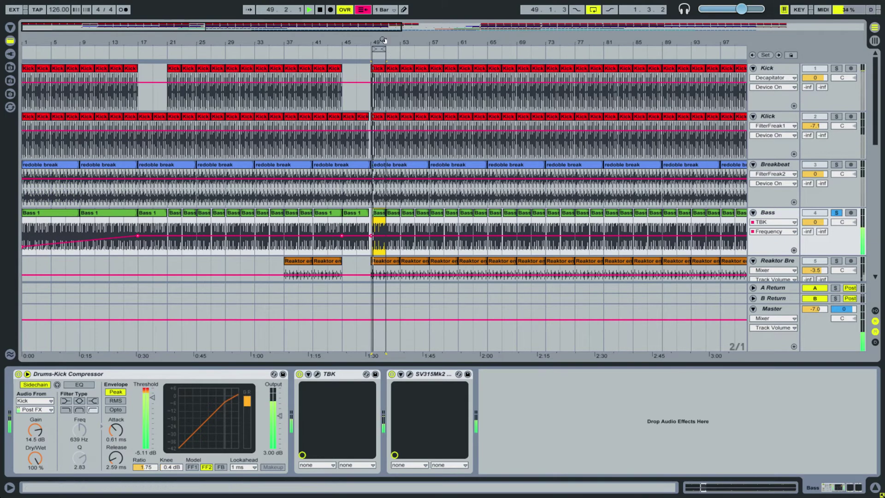
left_click_drag(379, 40, 380, 42)
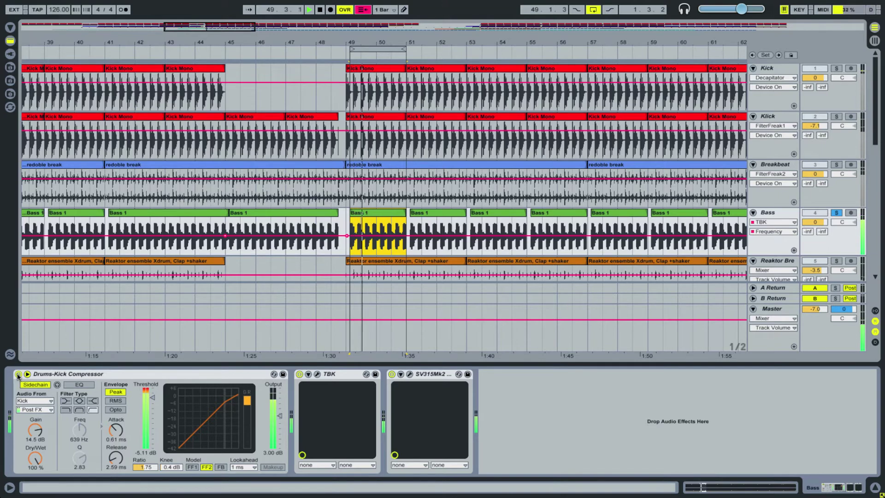
Step: Switch off the Drums-Kick Compressor, TBK and SV315Mk2 on the Bass track and play the dry sound
left_click(28, 376)
left_click(18, 374)
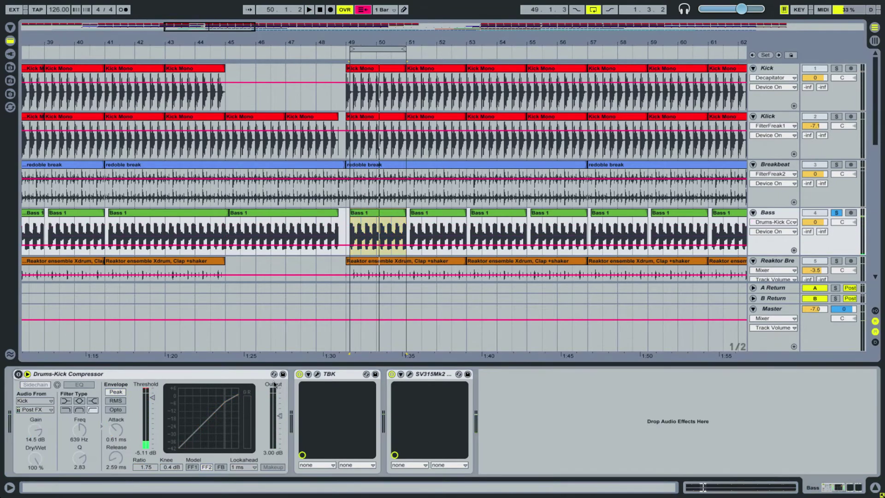
left_click(391, 375)
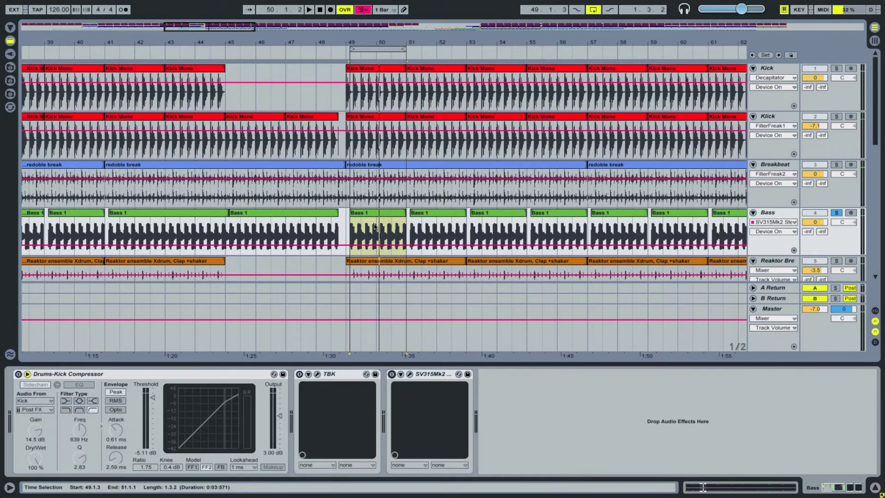
key("space")
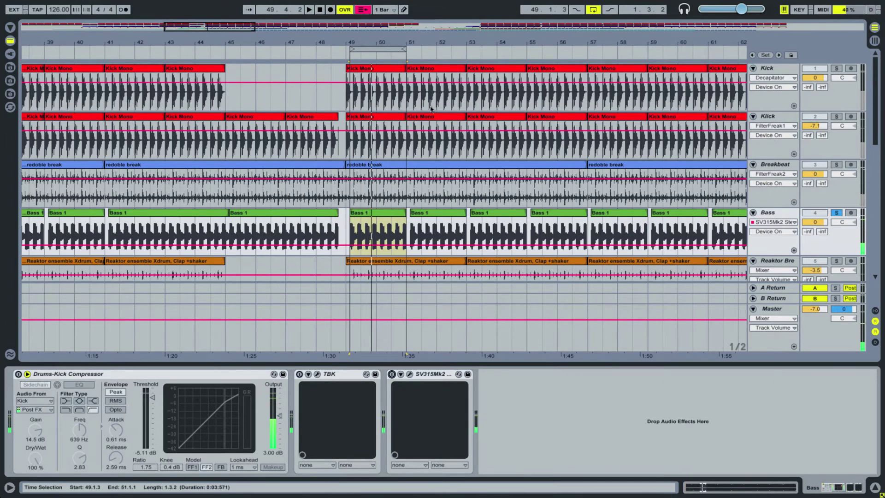
Step: Stop playback, set the loop to two full bars starting at bar 49, and play the Bass again
key("space")
left_click(350, 49)
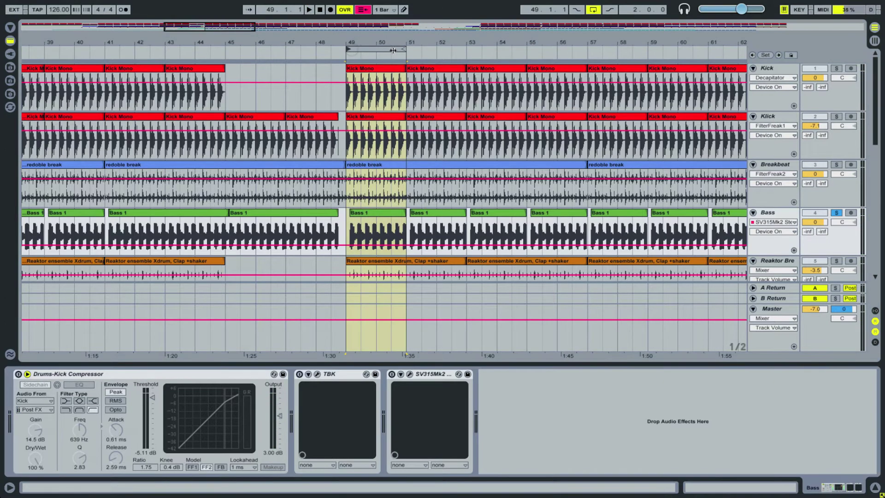
left_click_drag(409, 50, 395, 36)
key("space")
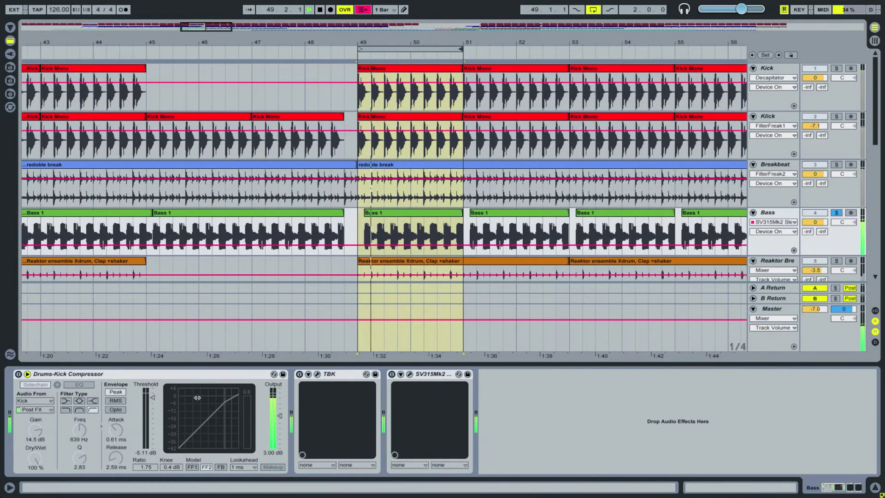
Step: Switch on the Drums-Kick Compressor and TBK on the Bass track, and turn the cutoff knob in TBK's window
left_click(18, 375)
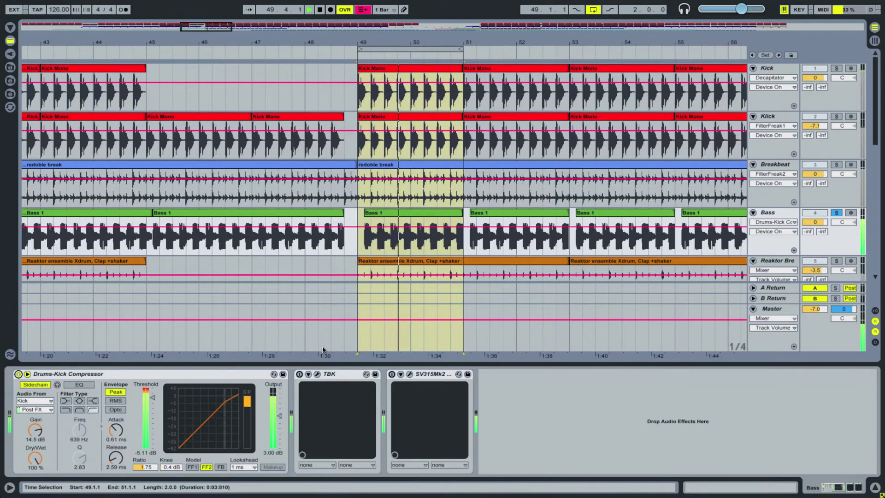
left_click(318, 374)
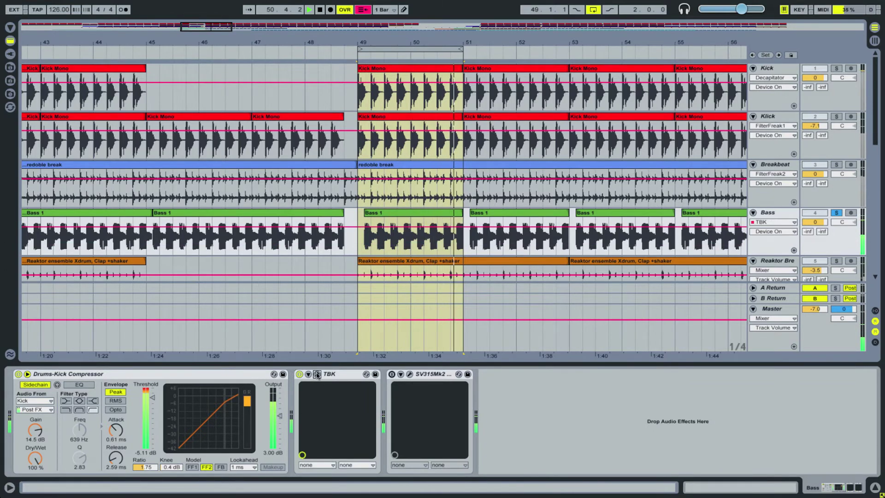
left_click_drag(672, 315, 623, 339)
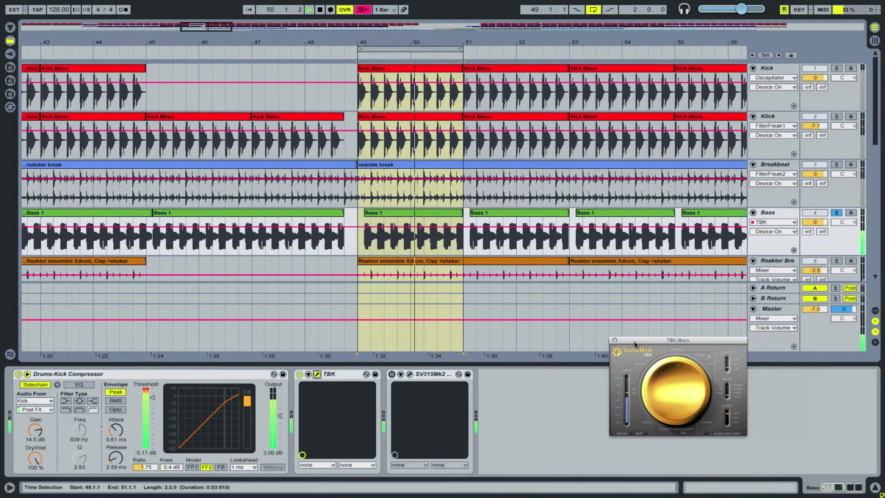
left_click_drag(635, 344, 654, 349)
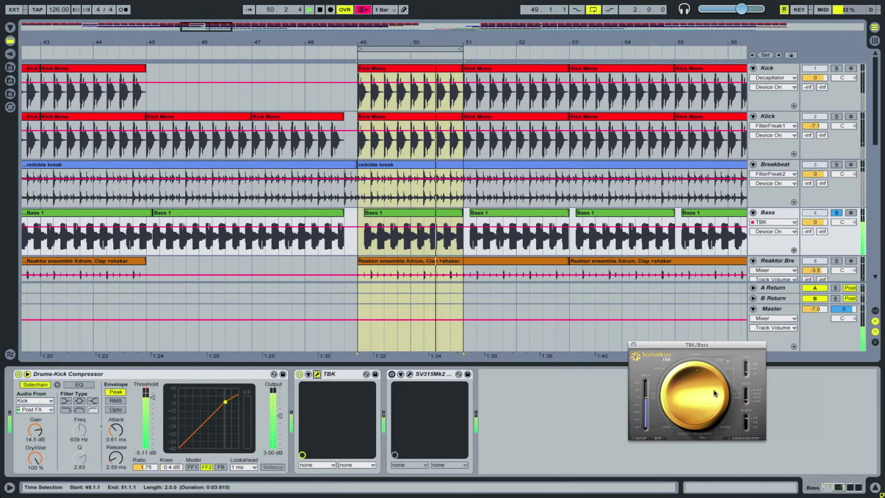
left_click(667, 401)
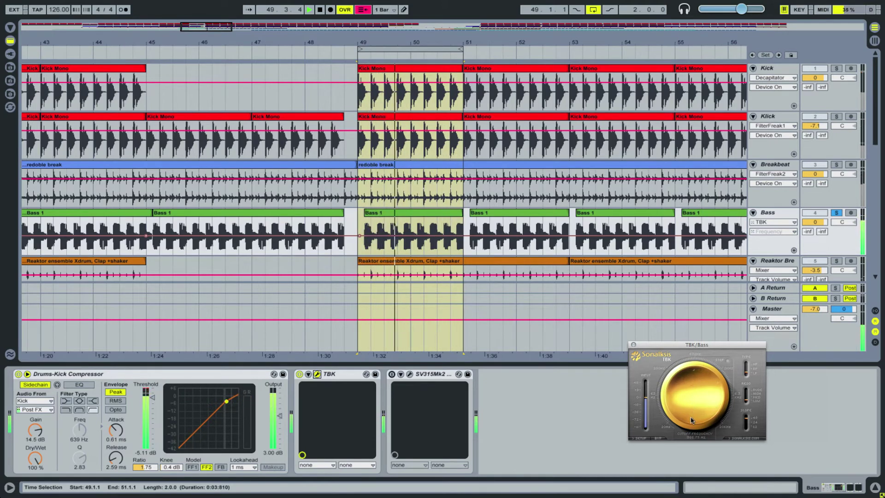
Step: Restore the overridden arrangement automation and play the Bass track's opening TBK Frequency sweep from about bar 3
scroll(286, 256, "left", 10)
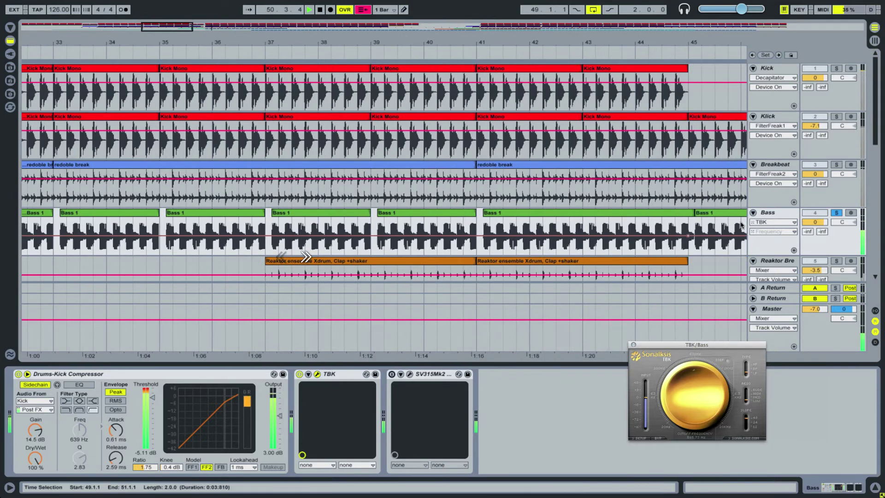
scroll(673, 237, "left", 20)
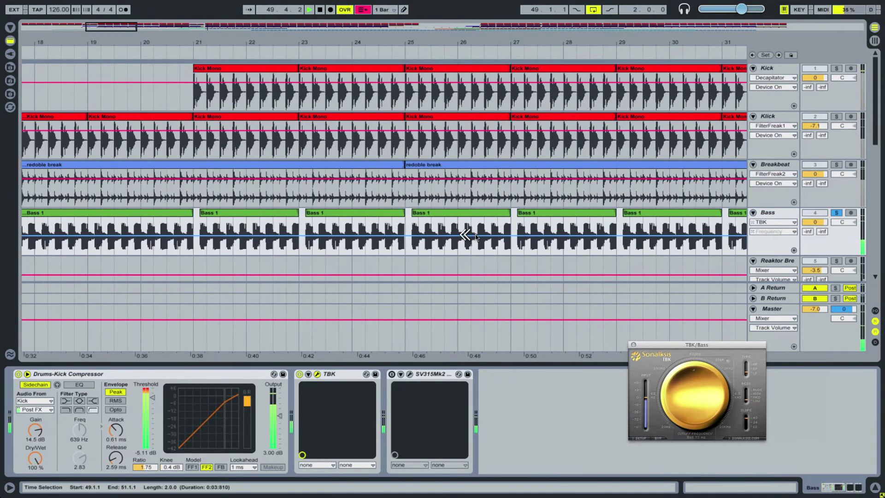
left_click(362, 10)
key("minus")
key("minus")
key("minus")
key("minus")
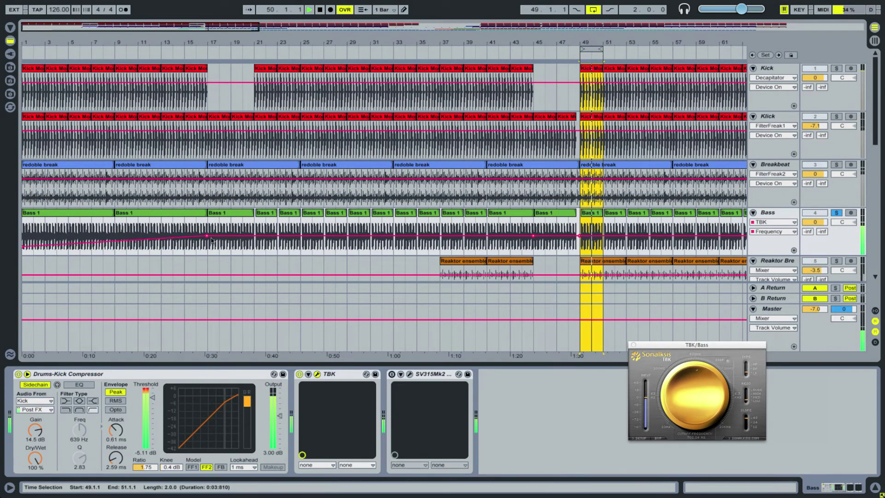
left_click(49, 50)
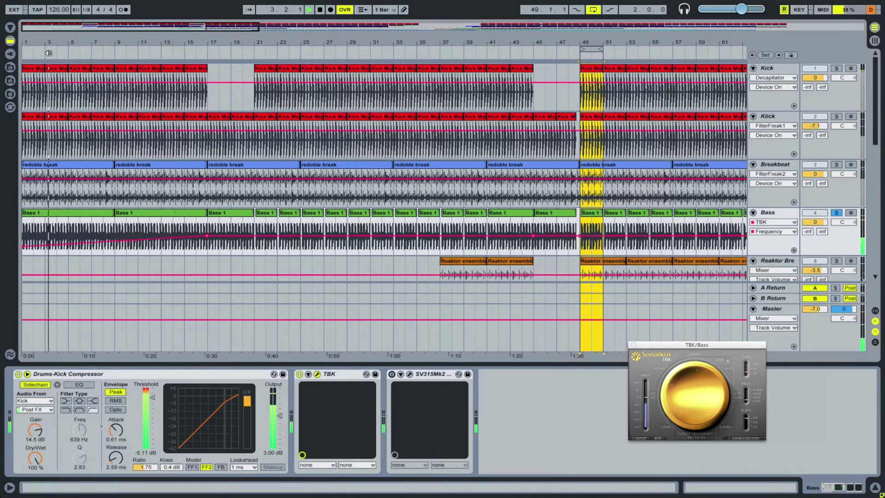
Step: Play the Bass track's filter sweep from about bars 9 and 11, and play the two-bar loop at bar 49 again
left_click(117, 51)
left_click(145, 52)
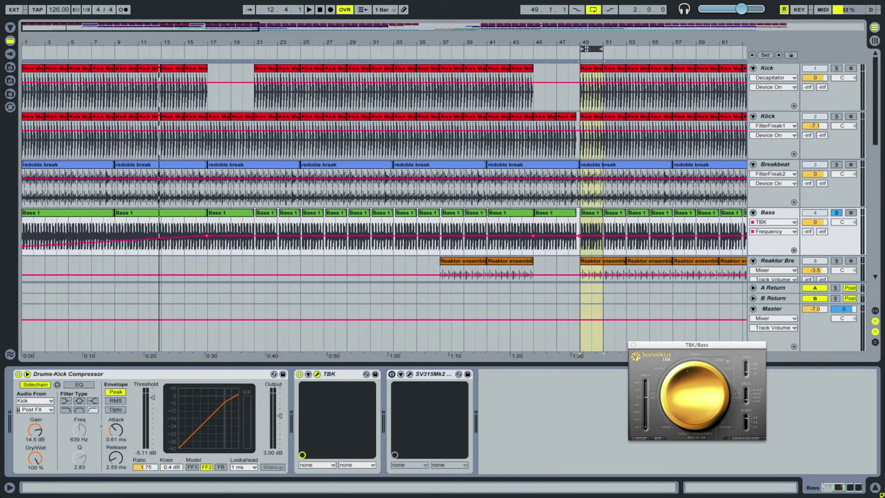
left_click_drag(593, 55, 460, 117)
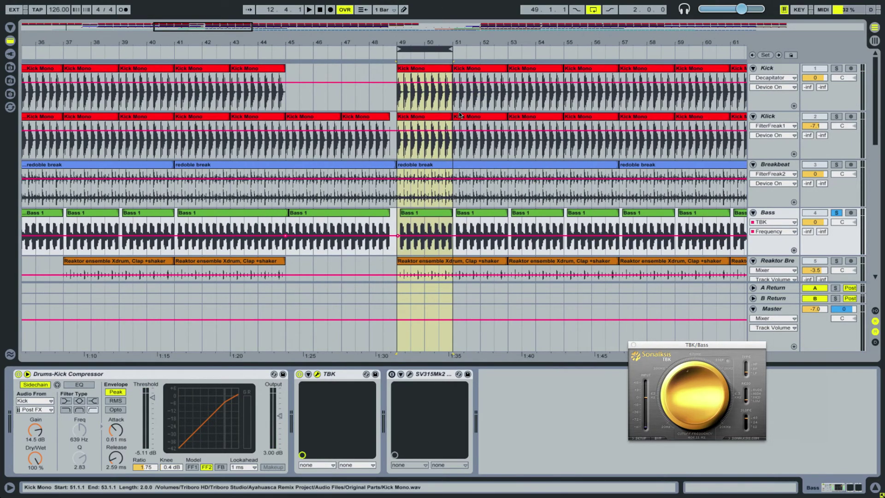
key("space")
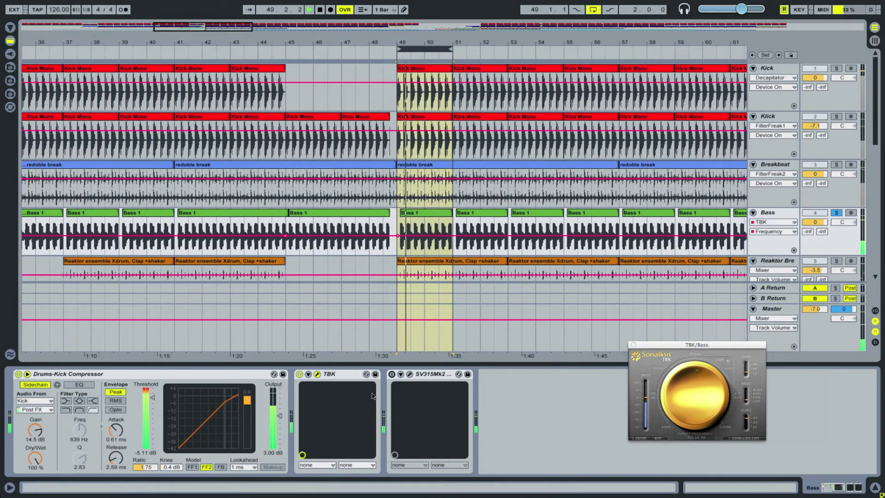
Step: Open the SV315Mk2 window on the Bass track, arrange it clear of the TBK window, and switch SV315Mk2 on
left_click(409, 374)
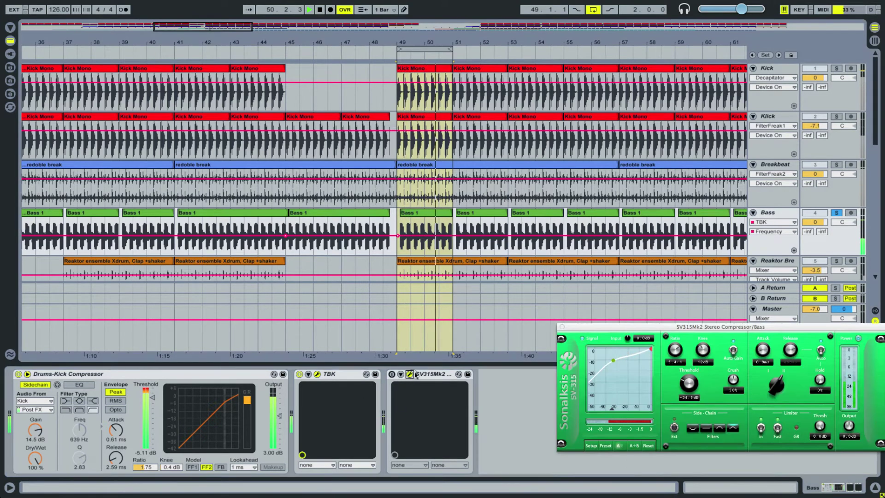
left_click_drag(612, 330, 573, 193)
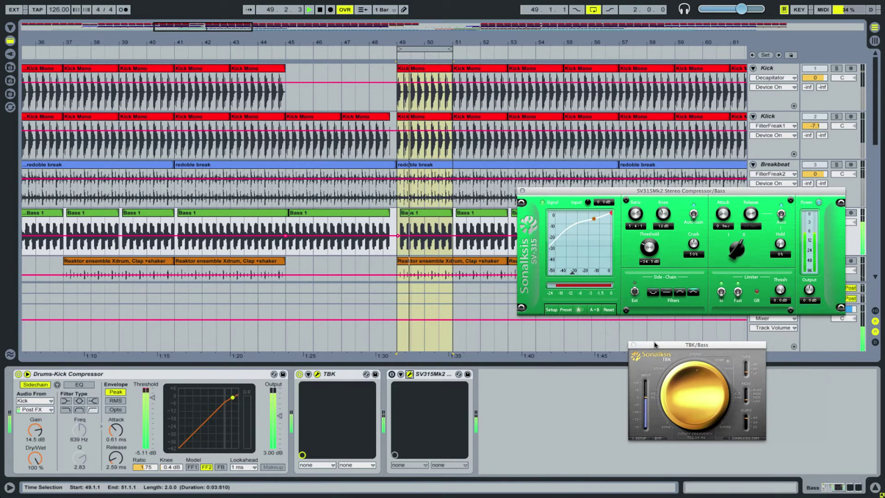
left_click_drag(653, 345, 618, 334)
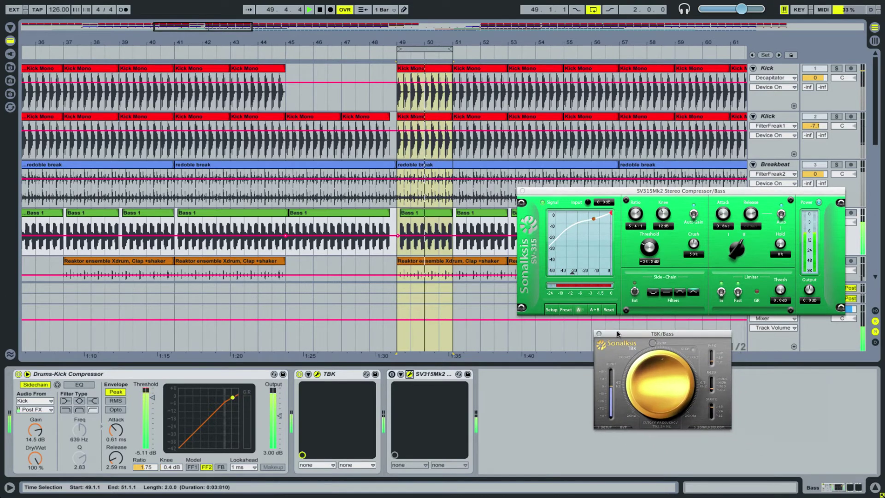
left_click(392, 374)
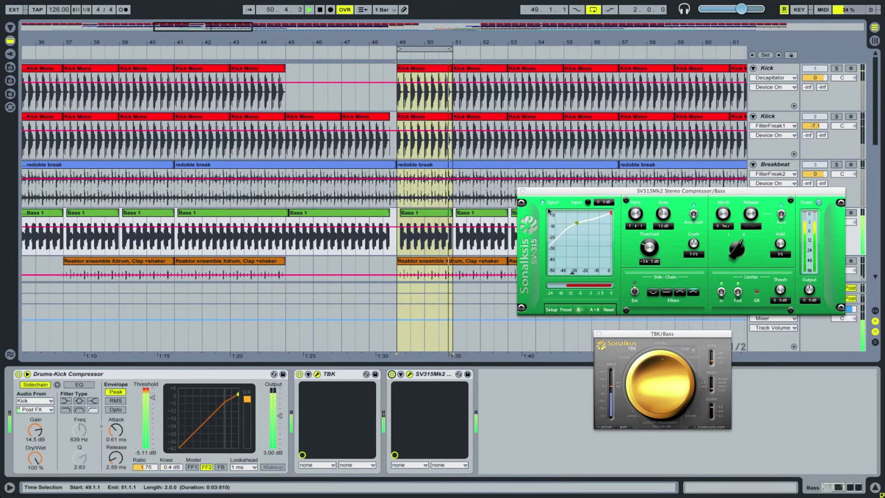
Step: Close the SV315Mk2 and TBK plug-in windows of the Bass track
left_click_drag(526, 191, 522, 187)
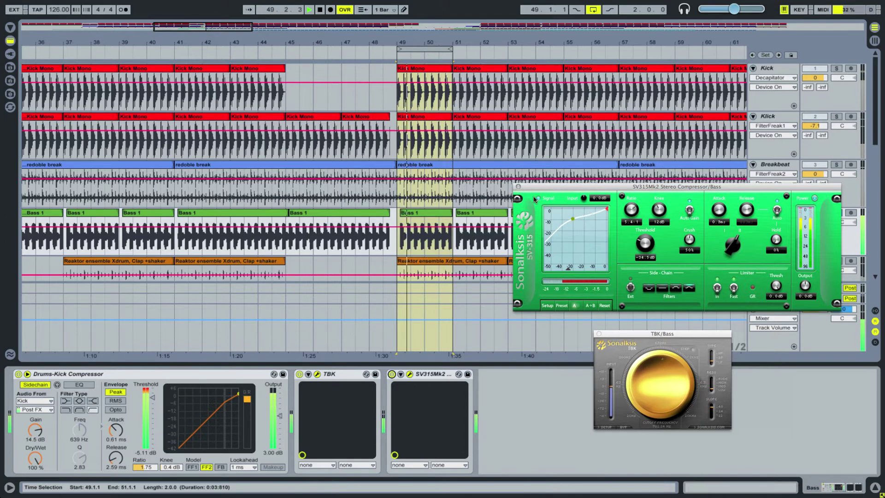
left_click(517, 187)
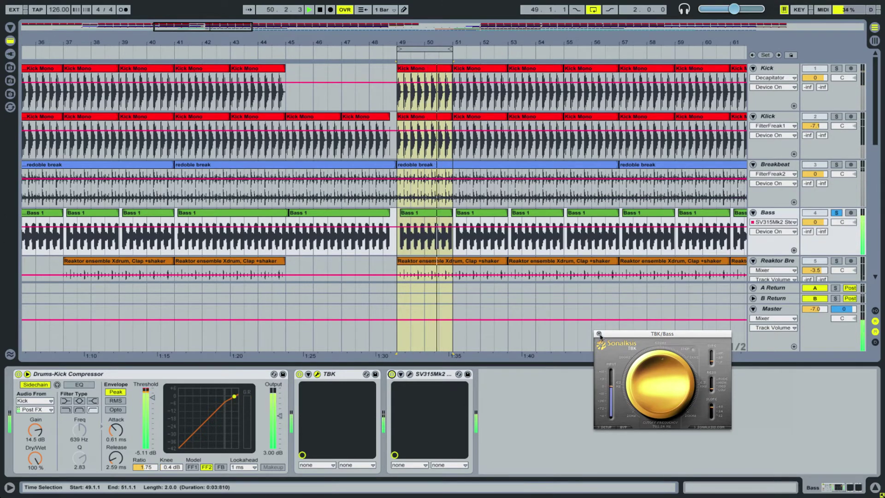
left_click(599, 333)
Step: Solo the Reaktor Break track, show its device chain, and play the loop at bar 49
scroll(613, 248, "down", 1)
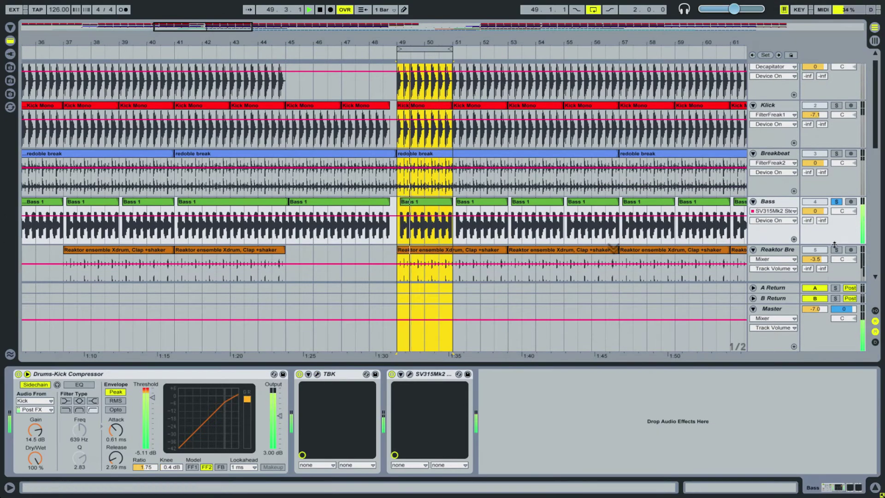
scroll(594, 203, "down", 6)
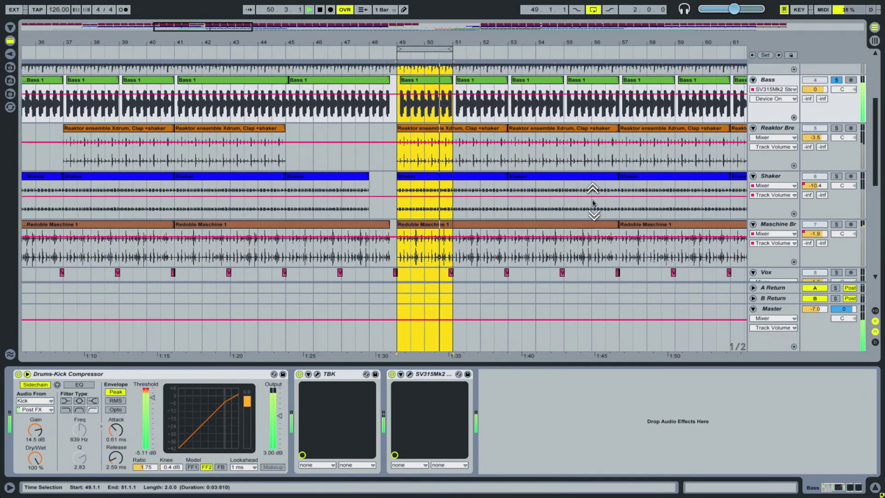
scroll(593, 203, "up", 4)
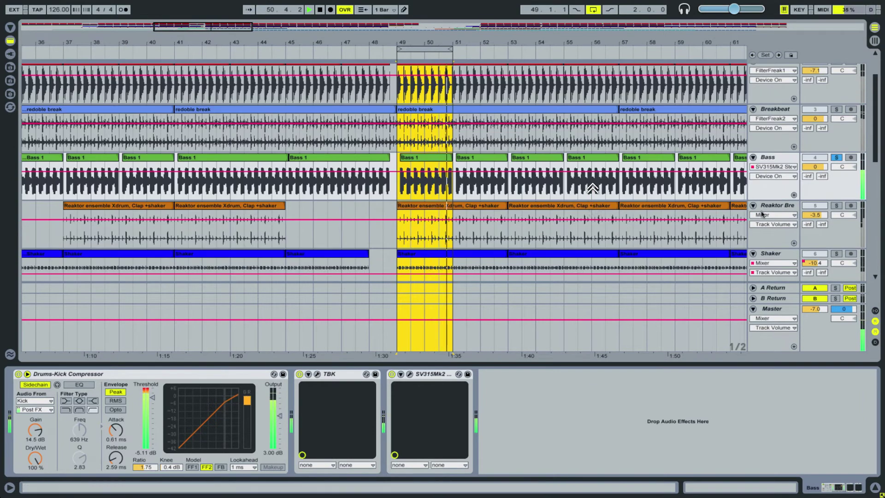
left_click(838, 207)
left_click(834, 241)
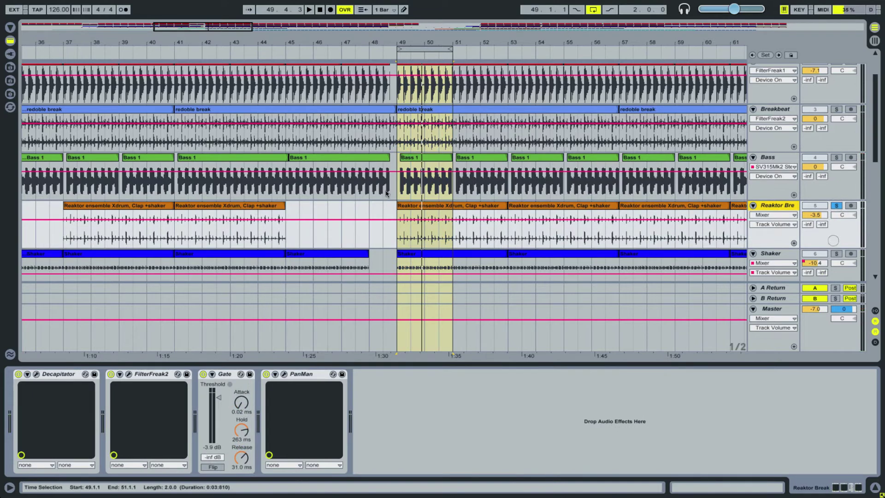
key("space")
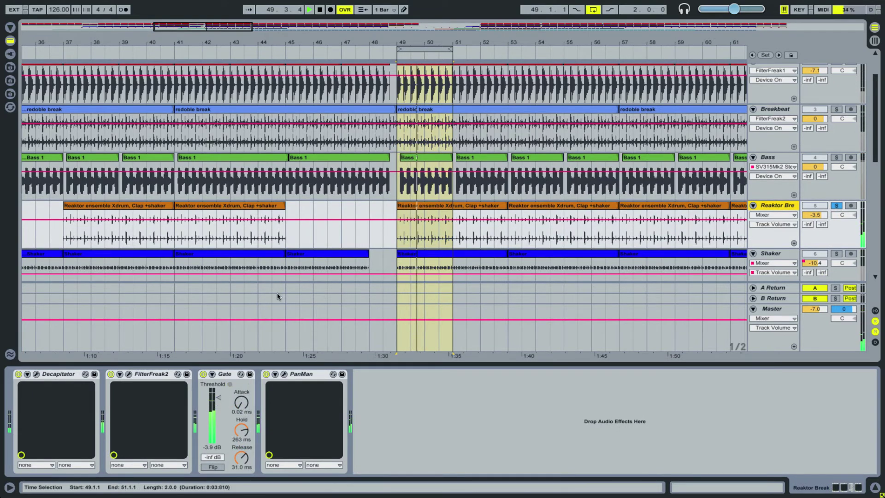
Step: Switch off Decapitator, FilterFreak2, Gate and PanMan on the Reaktor Break track and play the dry sound
left_click(19, 375)
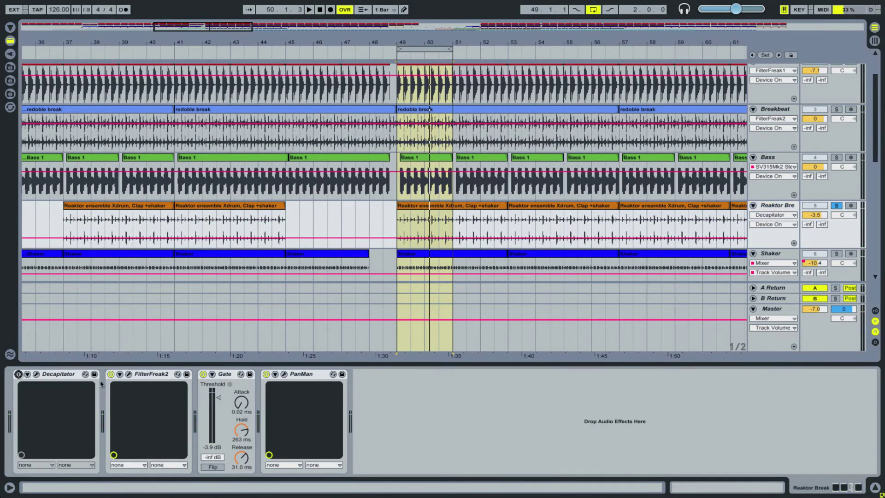
left_click(203, 374)
key("space")
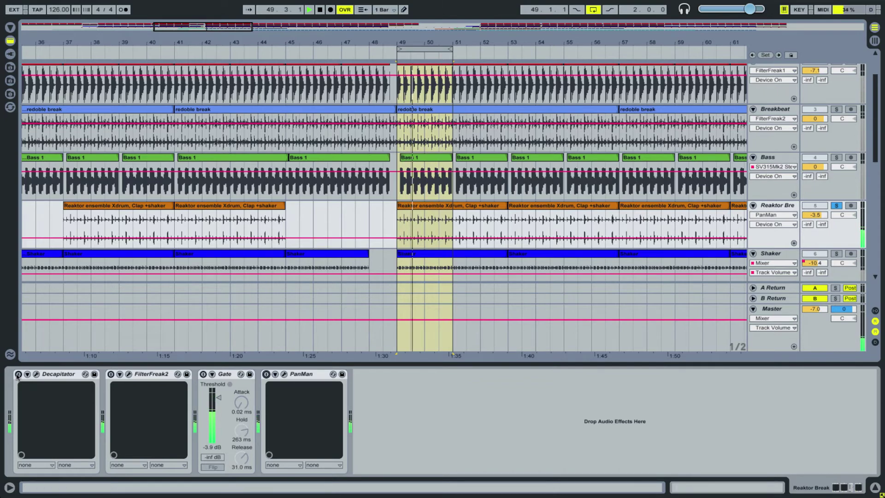
Step: Open Decapitator's window on the Reaktor Break track, move it clear of the device chain, and switch Decapitator on
left_click(36, 374)
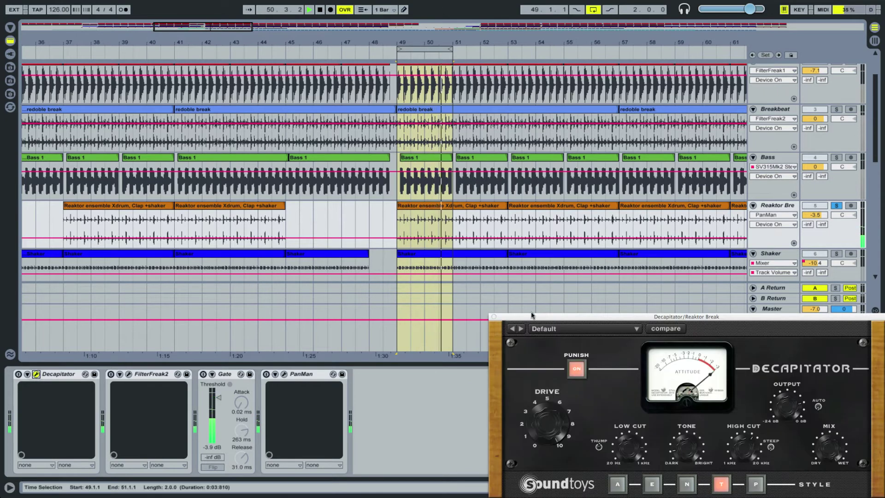
left_click_drag(520, 317, 476, 238)
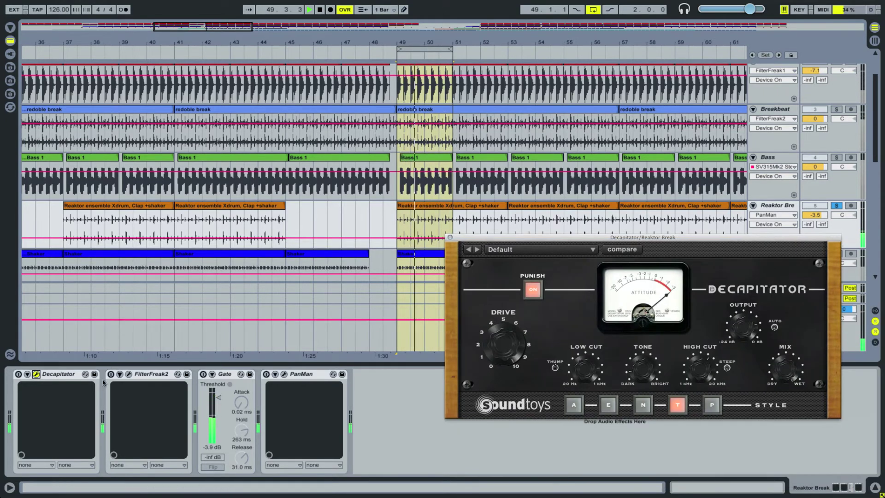
left_click(446, 308)
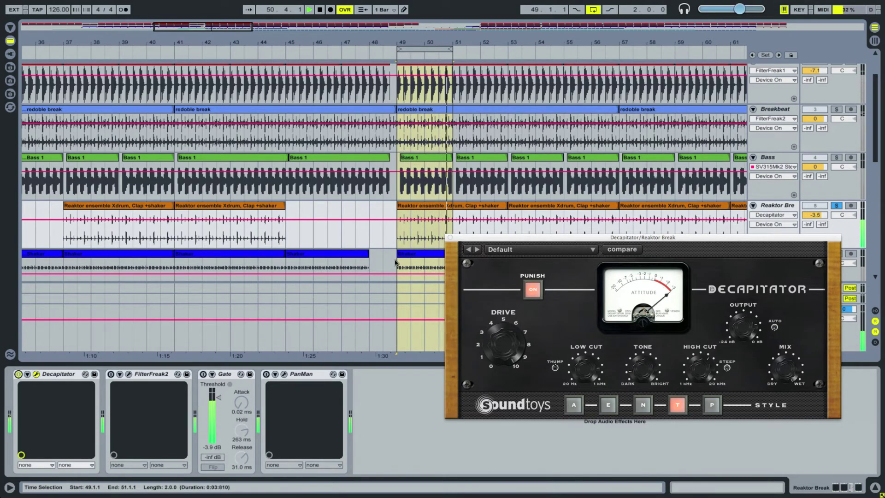
left_click_drag(485, 243, 451, 273)
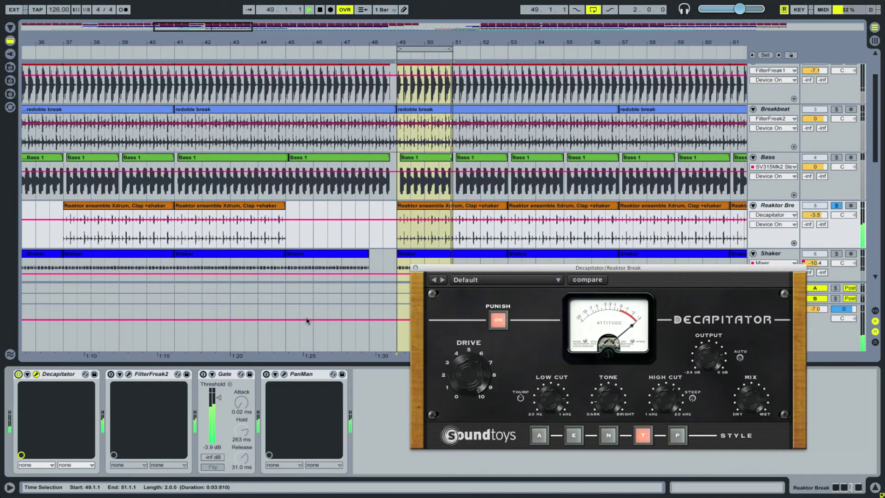
Step: Open FilterFreak2's window on the Reaktor Break track, place it above the Decapitator window, and switch FilterFreak2 on
left_click(128, 376)
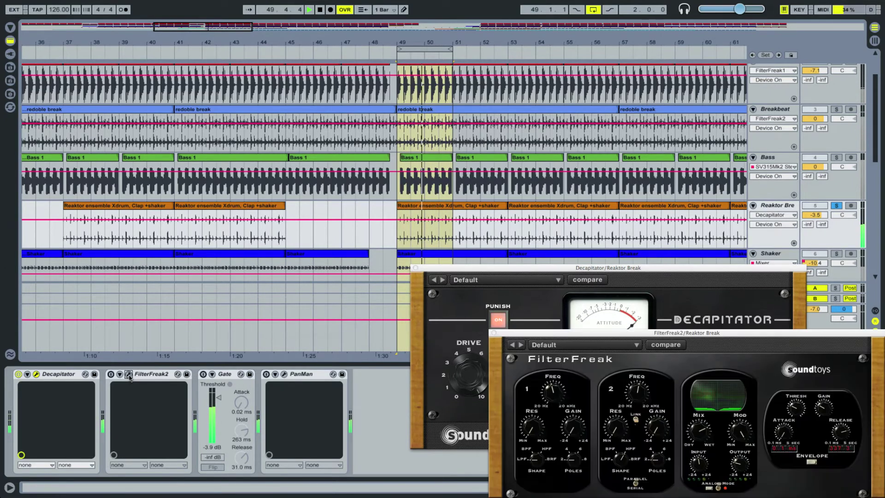
left_click_drag(573, 339, 557, 188)
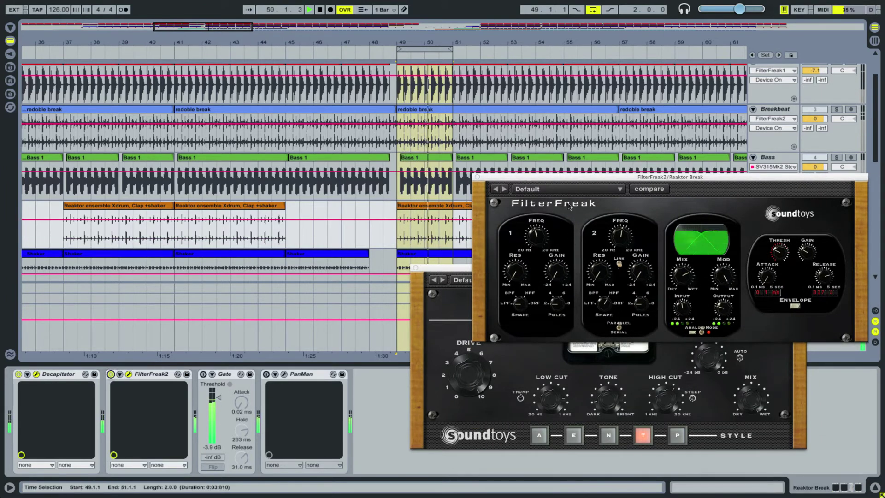
left_click_drag(561, 180, 542, 181)
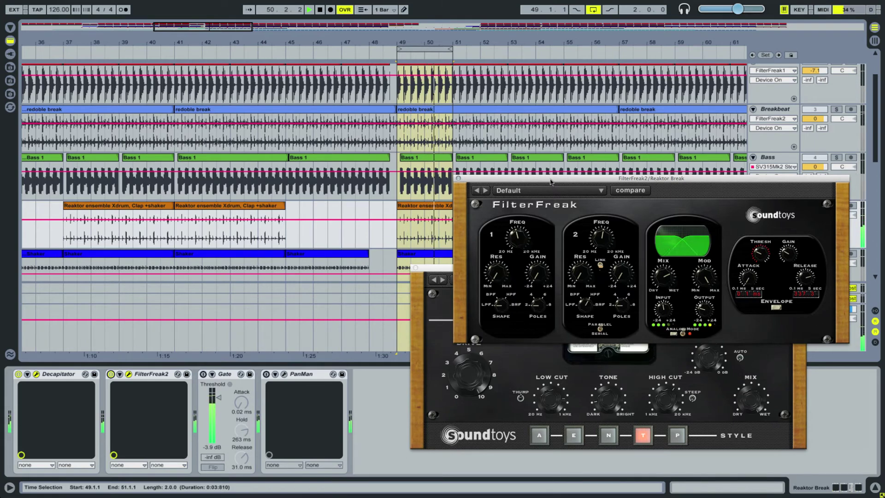
left_click_drag(551, 181, 545, 180)
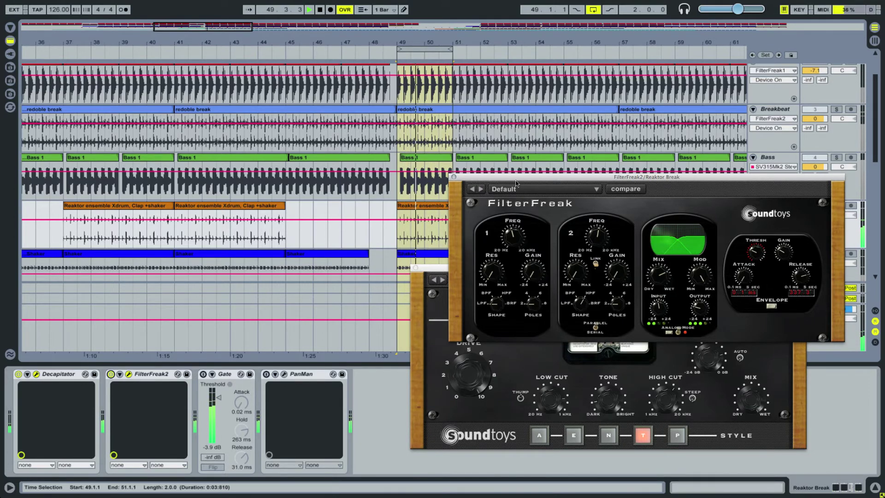
Step: Toggle the Gate on the Reaktor Break track to compare the sound, and leave it switched on
left_click(204, 376)
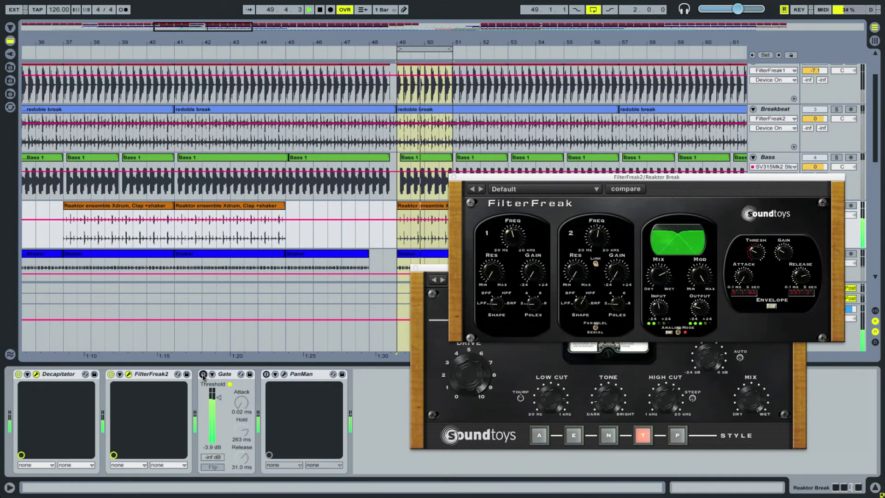
left_click(203, 376)
left_click(203, 376)
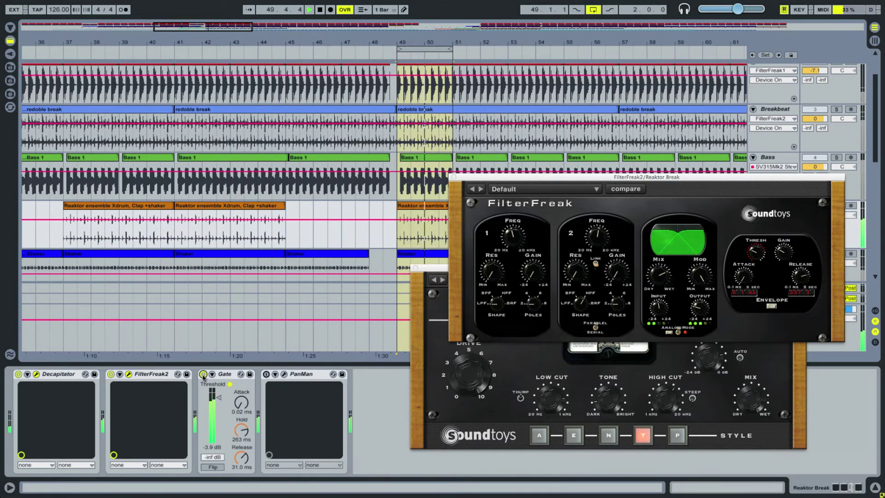
Step: Open PanMan's window on the Reaktor Break track, move it fully into view, and switch PanMan on
left_click(284, 374)
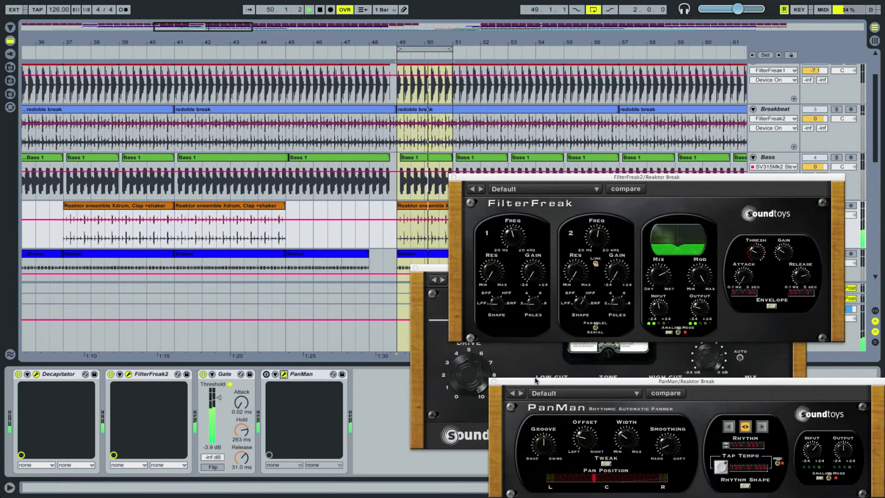
left_click_drag(536, 380, 507, 262)
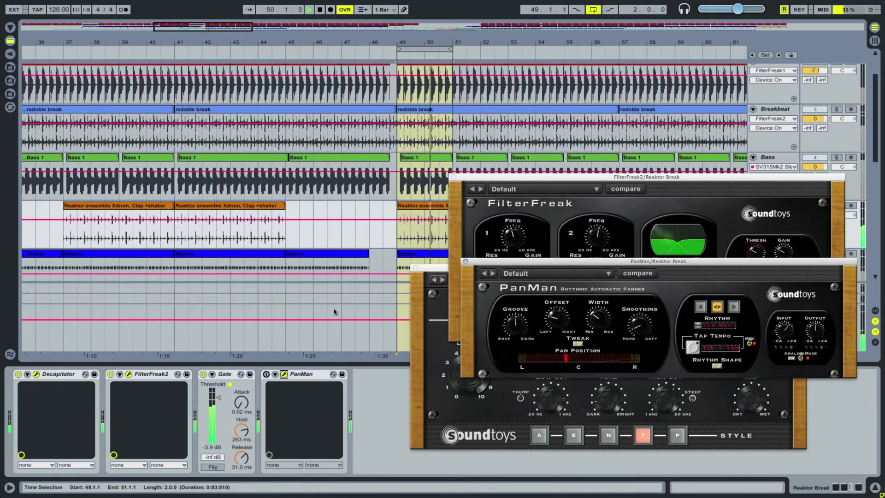
left_click(266, 374)
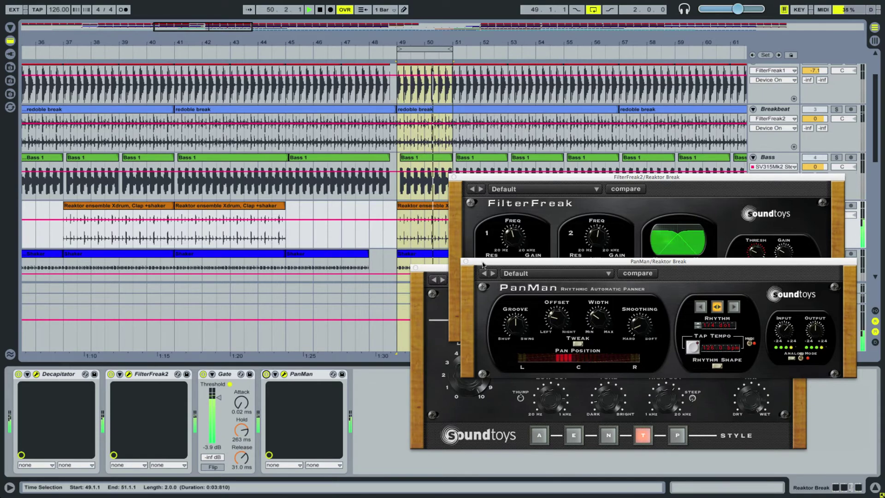
Step: Close the PanMan, FilterFreak2 and Decapitator windows
left_click(466, 262)
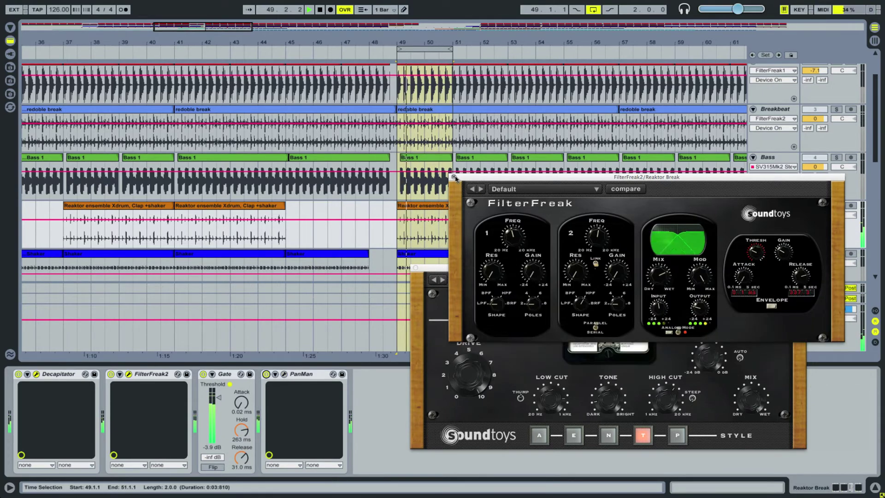
left_click(454, 177)
left_click(417, 267)
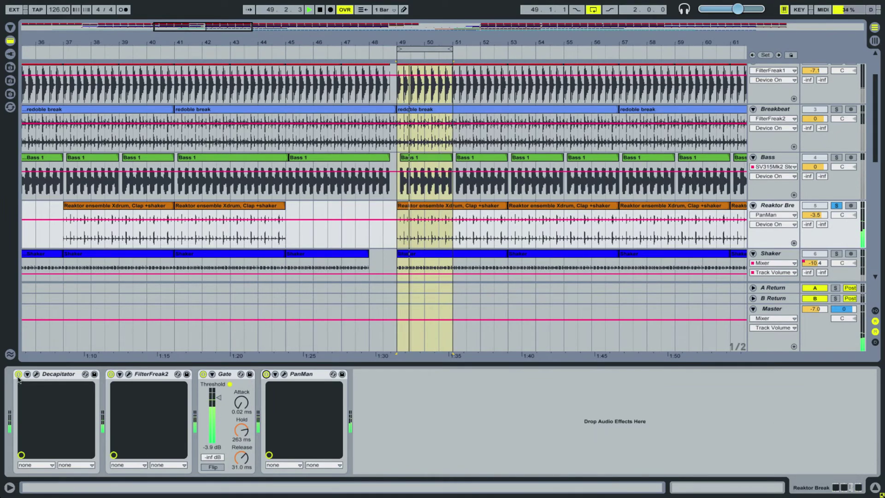
Step: Bypass Decapitator and Gate on the Reaktor Break track during playback to compare, and switch both back on
left_click(52, 376)
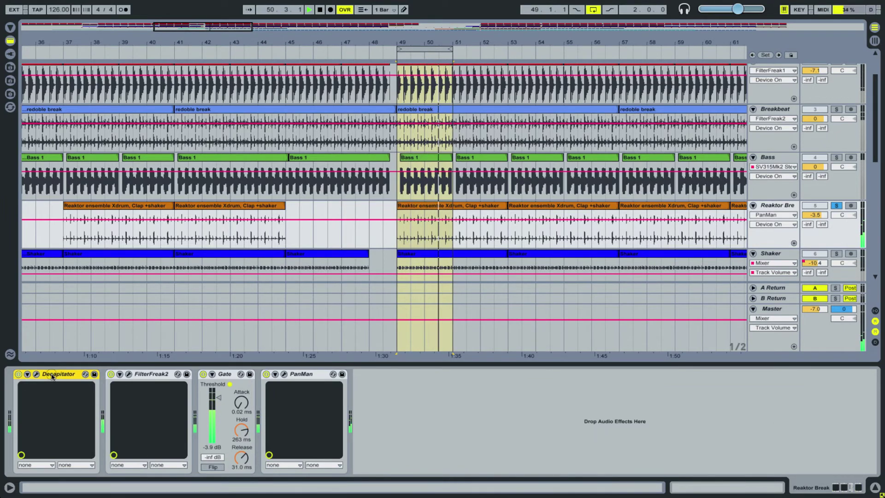
left_click(20, 376)
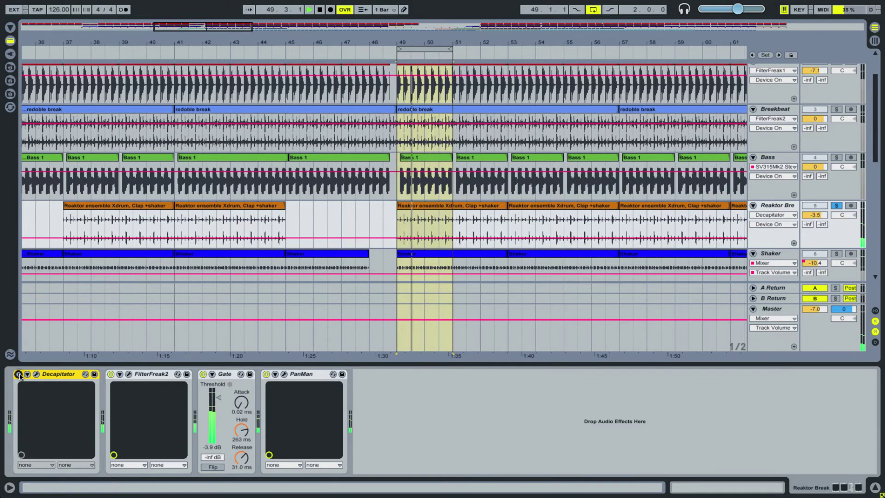
left_click(203, 375)
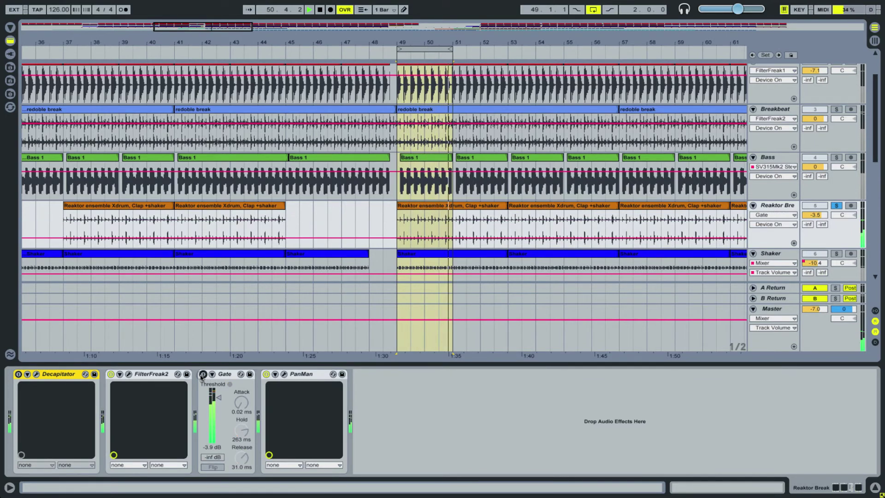
left_click(18, 376)
left_click(202, 375)
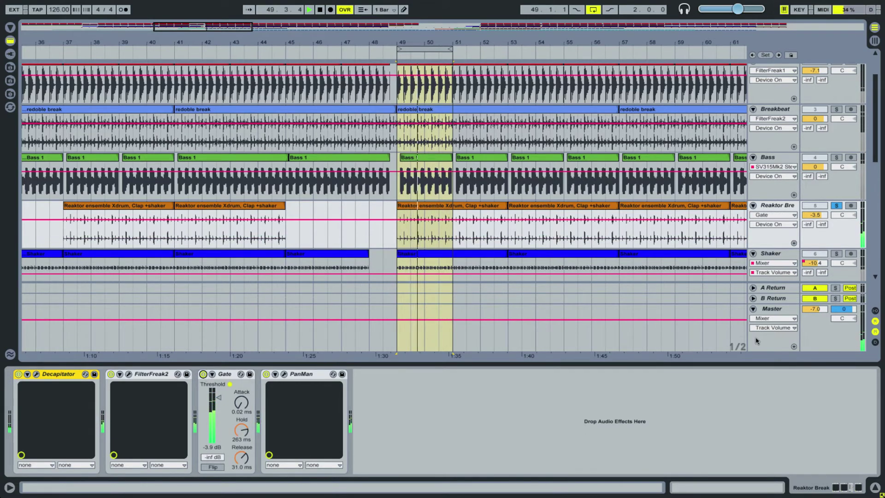
Step: Solo the Shaker track during playback of the loop at bar 49
scroll(743, 212, "down", 2)
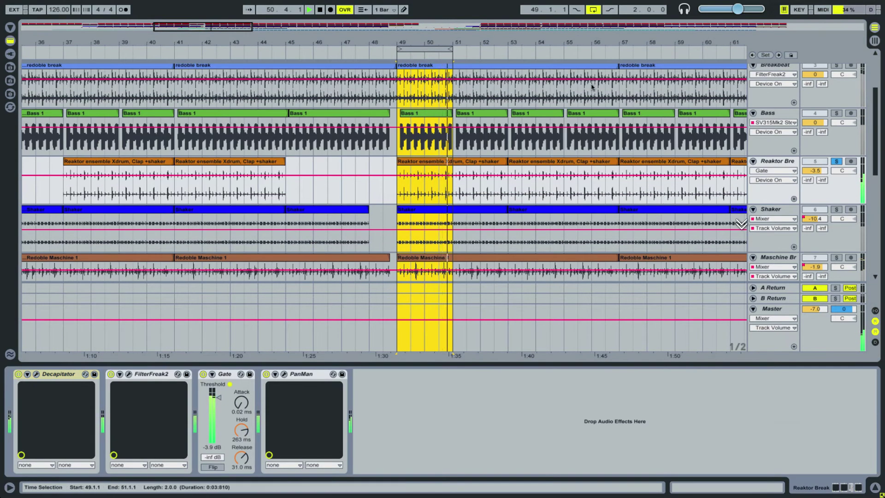
left_click_drag(541, 42, 539, 21)
key("z")
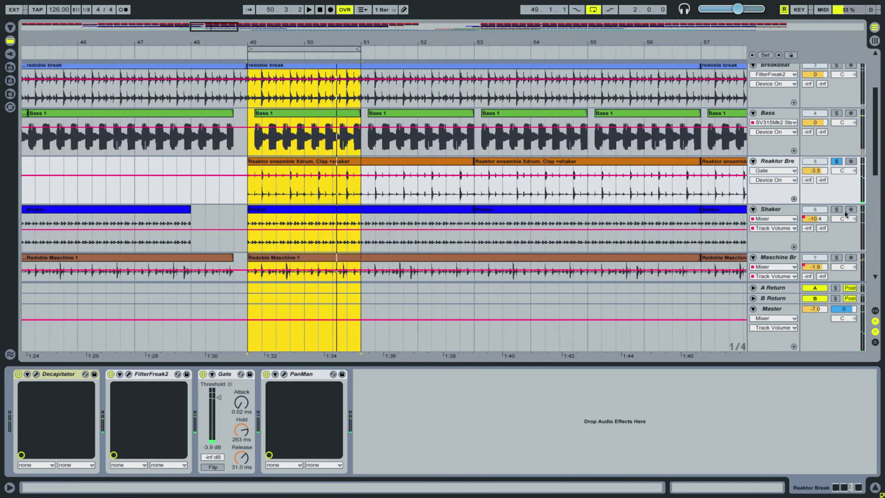
left_click(837, 242)
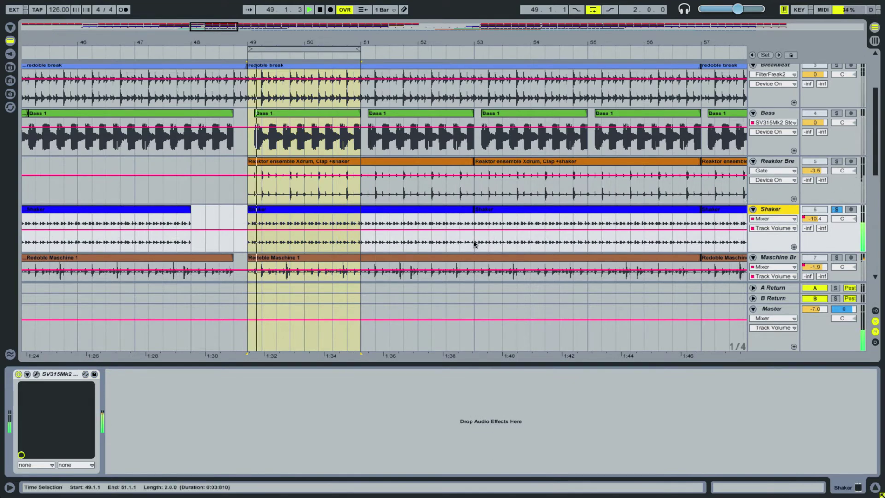
Step: Open the SV315Mk2 compressor's window on the Shaker track, move it fully into view to inspect its settings, and close it
left_click(36, 374)
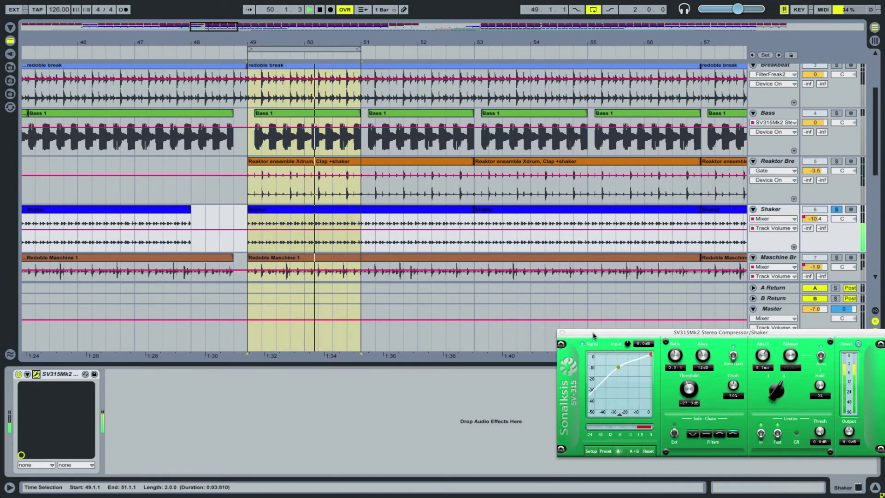
left_click_drag(594, 336, 505, 331)
left_click(473, 328)
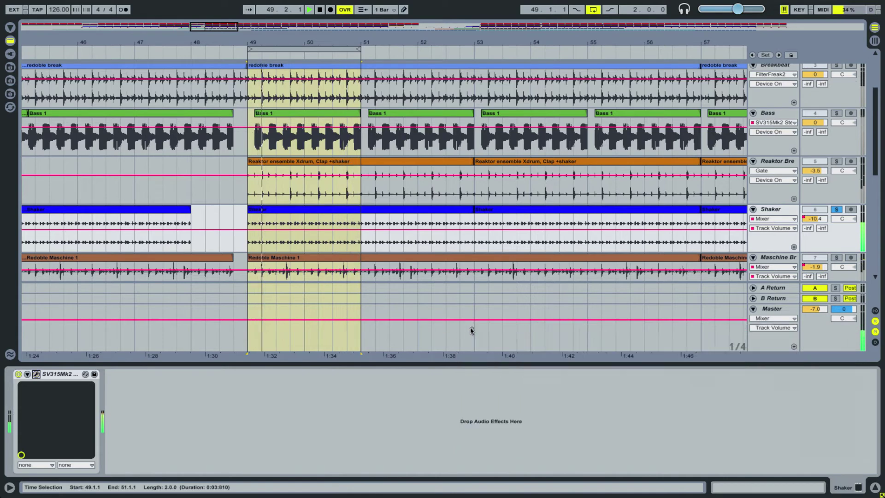
Step: Bypass the SV315Mk2 compressor on the Shaker track to compare the sound, and switch it back on
left_click(19, 374)
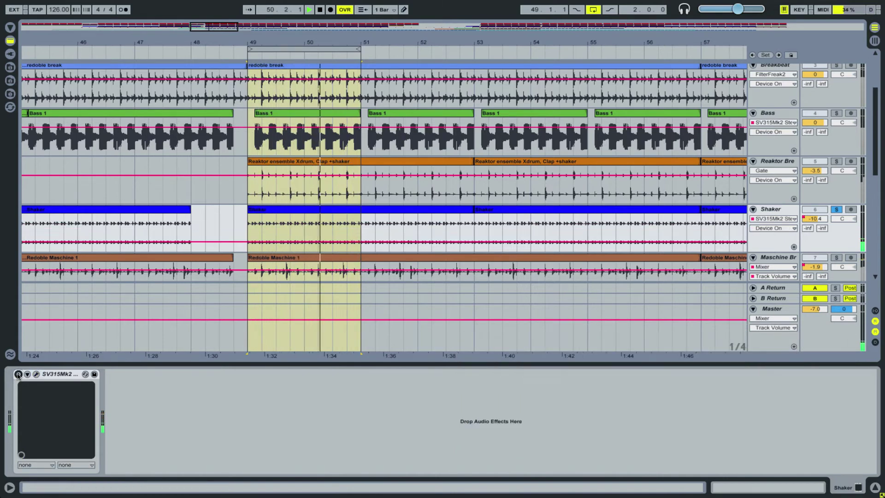
left_click(19, 374)
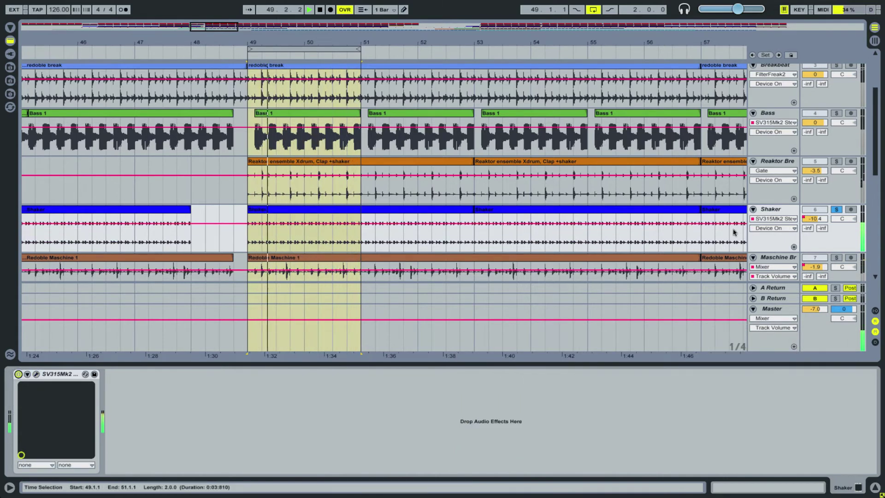
left_click(438, 211)
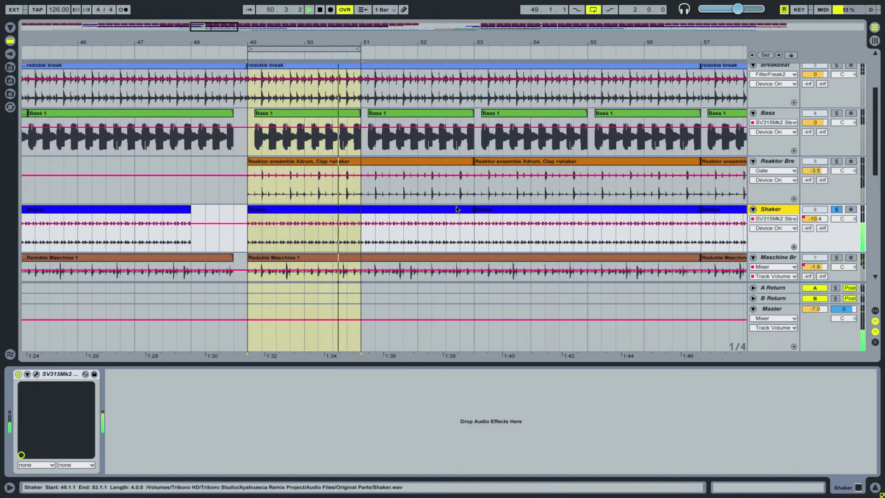
Step: Unsolo the Shaker track and solo the Maschine Break track
scroll(507, 208, "down", 4)
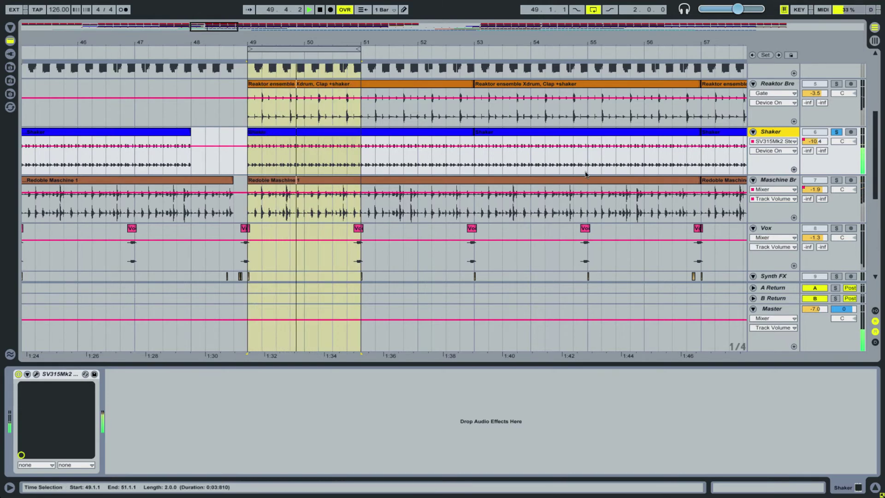
left_click(837, 132)
left_click(839, 214)
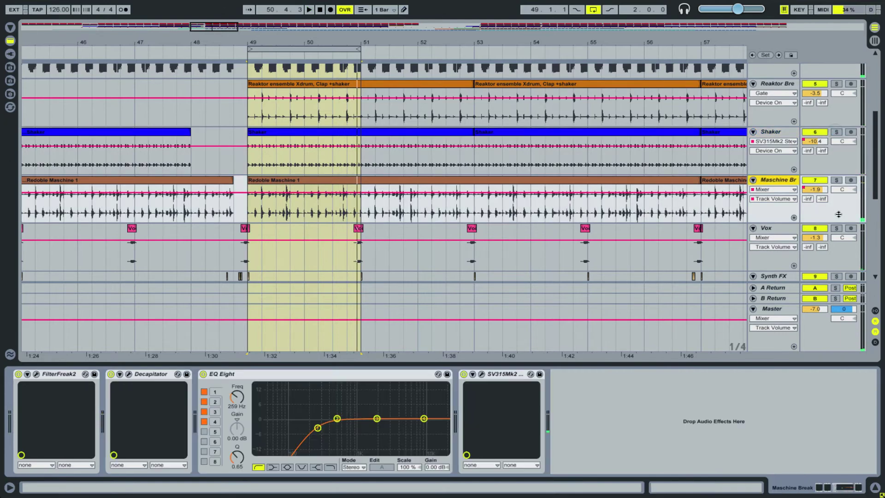
left_click(838, 180)
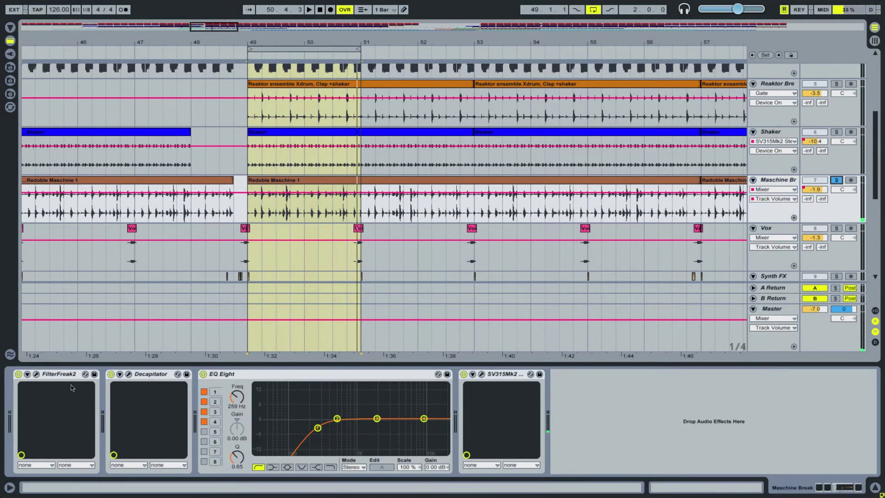
Step: Switch off FilterFreak2, Decapitator, EQ Eight and SV315Mk2 on the Maschine Break track and play the loop to hear it dry
left_click(18, 374)
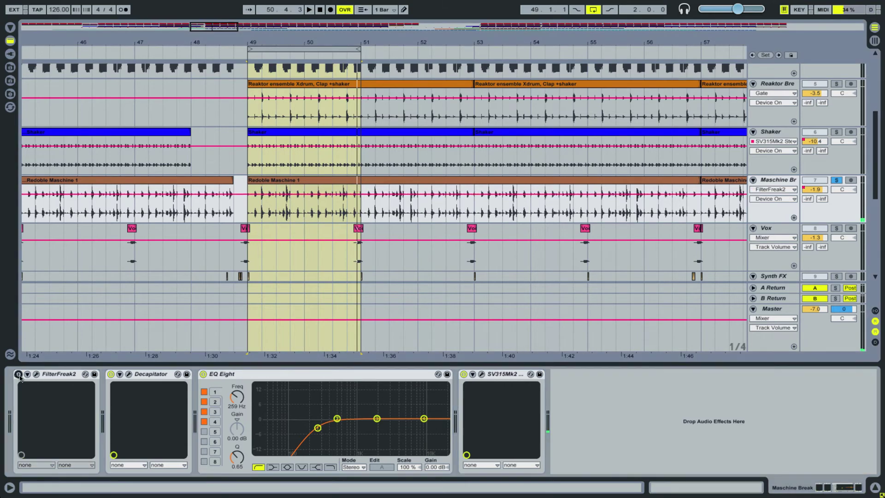
left_click(110, 374)
left_click(203, 373)
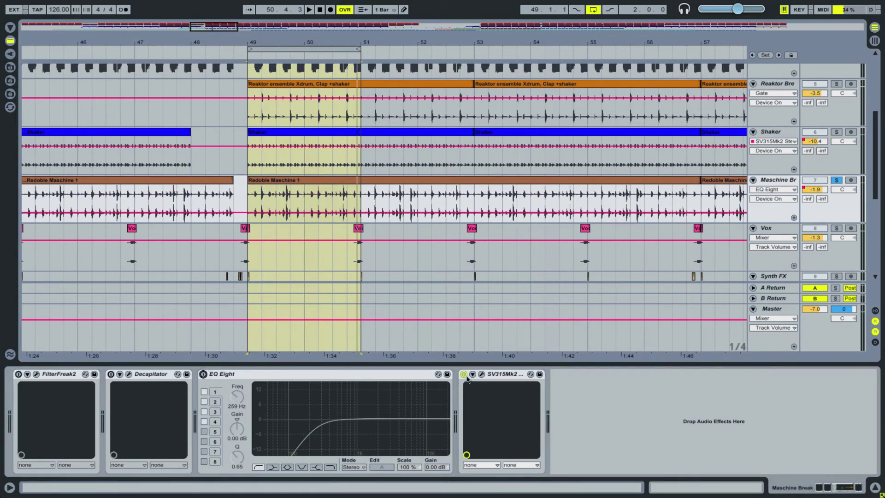
left_click(464, 374)
key("space")
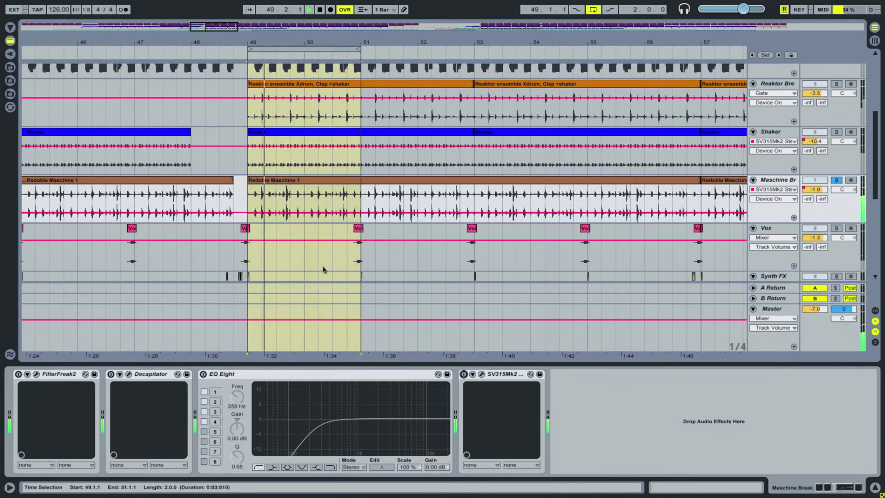
Step: Open FilterFreak2's window on the Maschine Break track, move it fully into view, and switch FilterFreak2 on
left_click(36, 375)
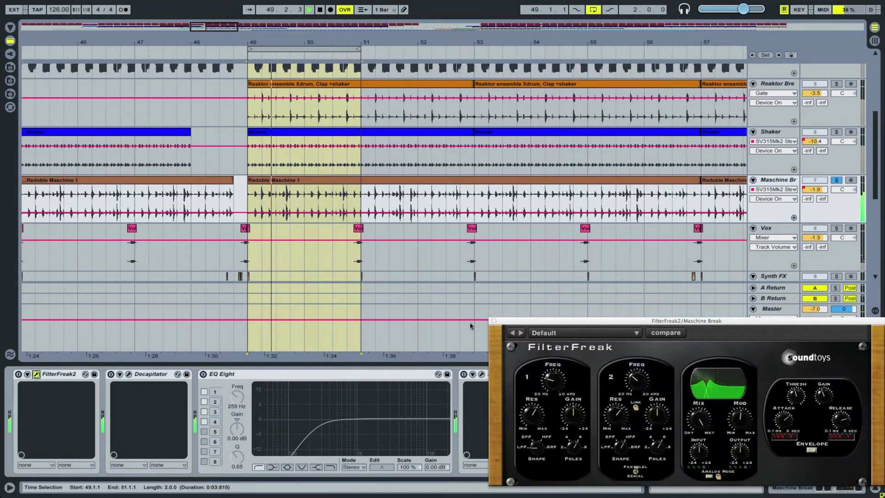
left_click_drag(607, 322, 593, 278)
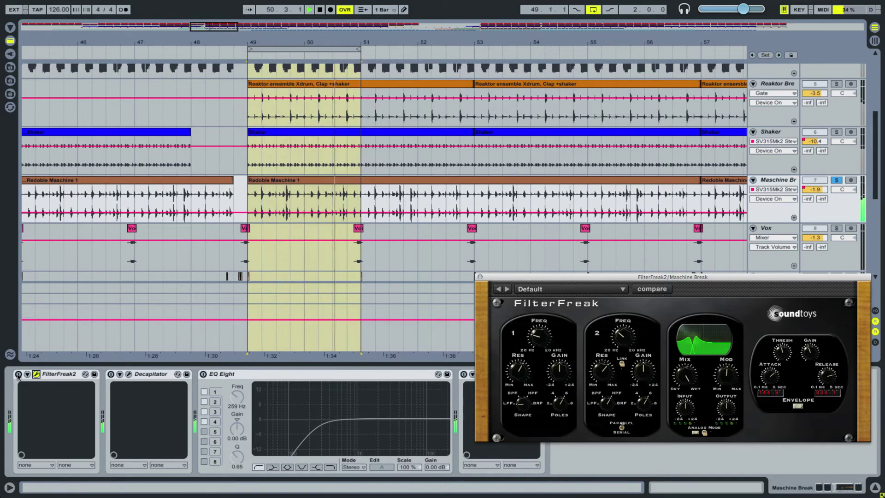
left_click(482, 320)
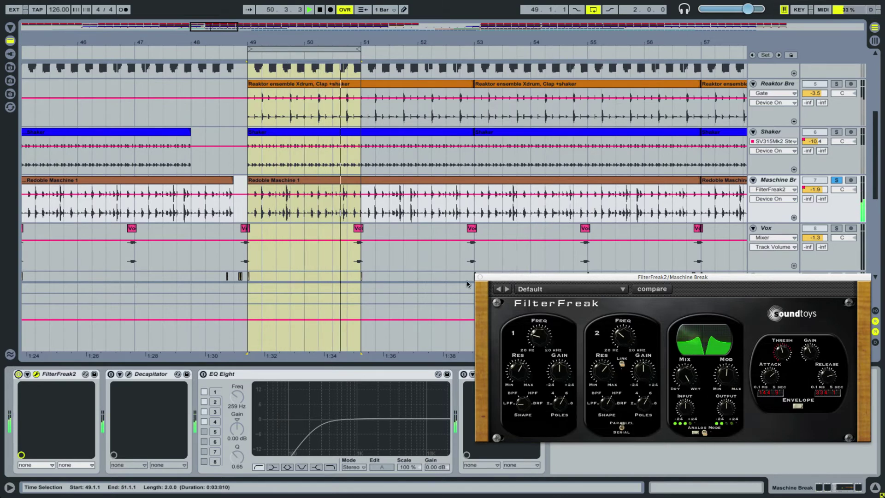
left_click_drag(599, 277, 562, 208)
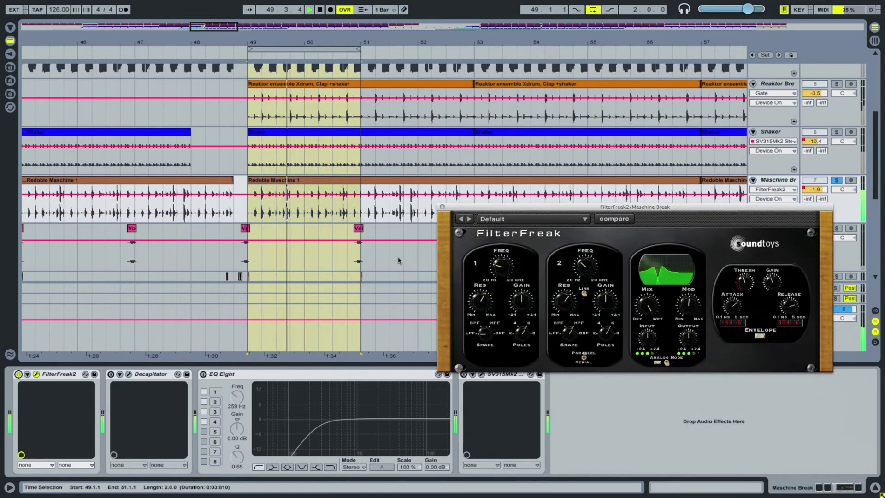
Step: Switch on Decapitator with its window open on the Maschine Break track, and close the Decapitator and FilterFreak2 windows
left_click(129, 374)
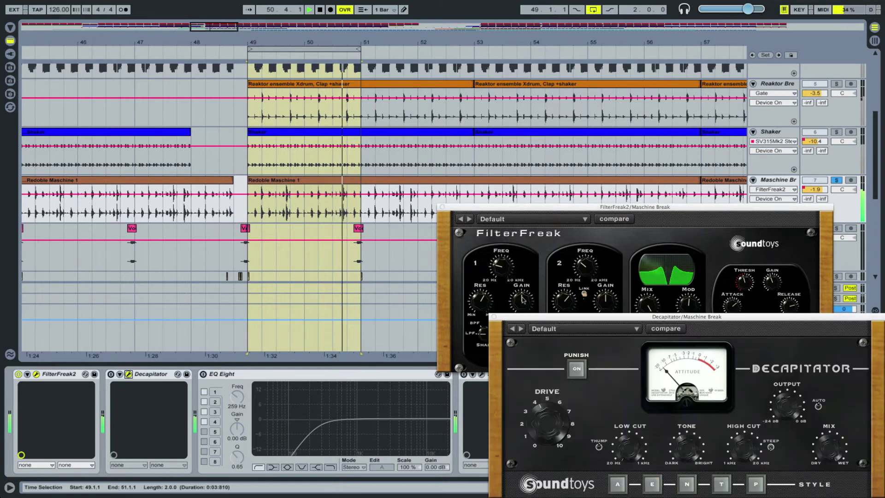
left_click_drag(576, 316, 553, 281)
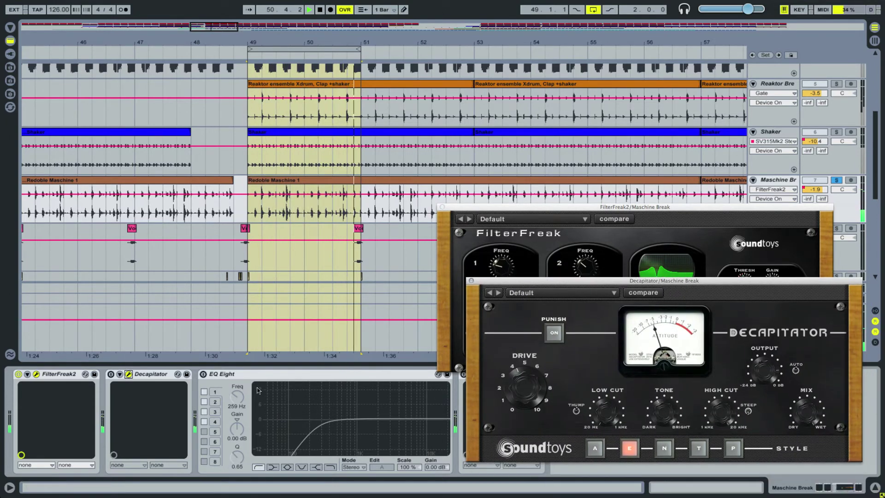
left_click(492, 284)
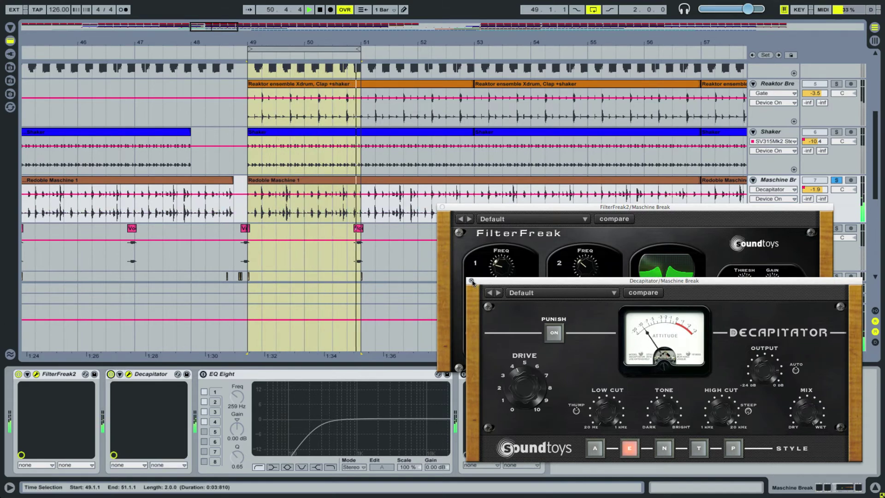
left_click(472, 283)
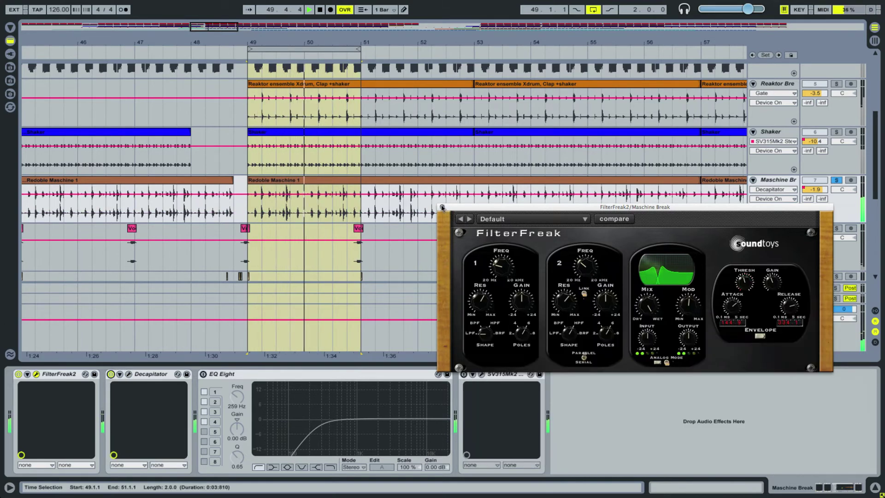
left_click(443, 207)
Step: Toggle EQ Eight on the Maschine Break track during playback to compare the sound, and leave it switched on
left_click(269, 375)
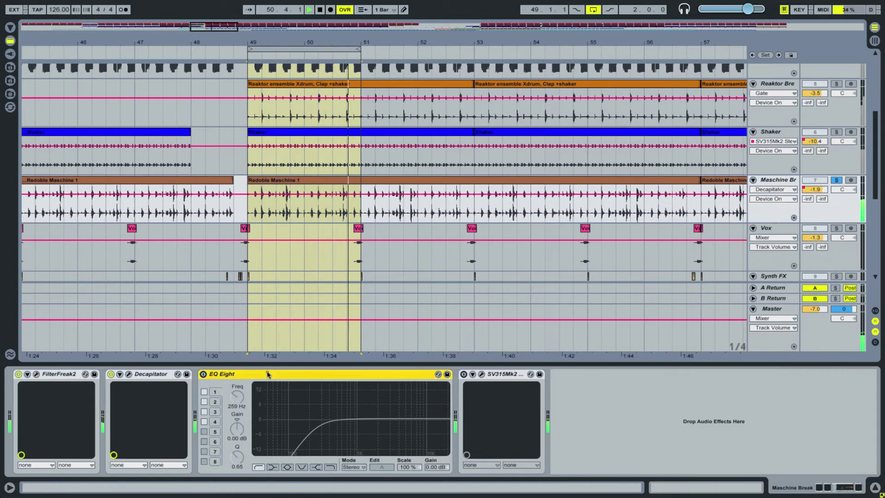
left_click(203, 374)
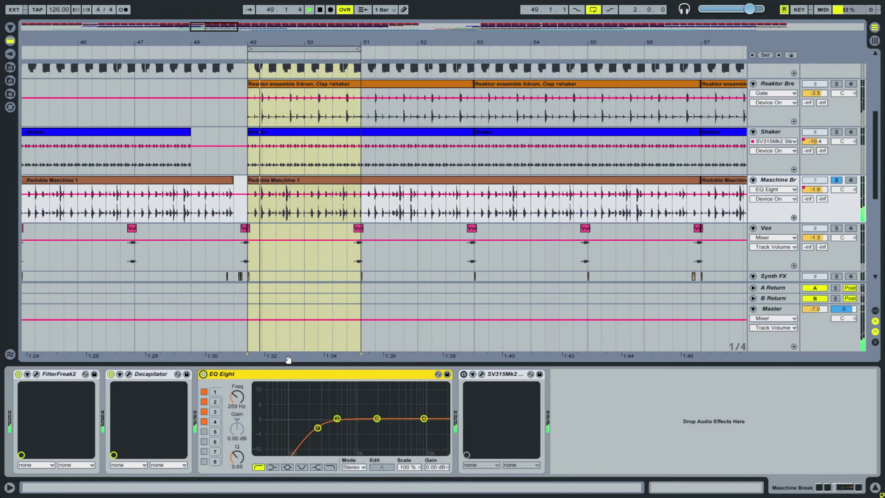
left_click(204, 374)
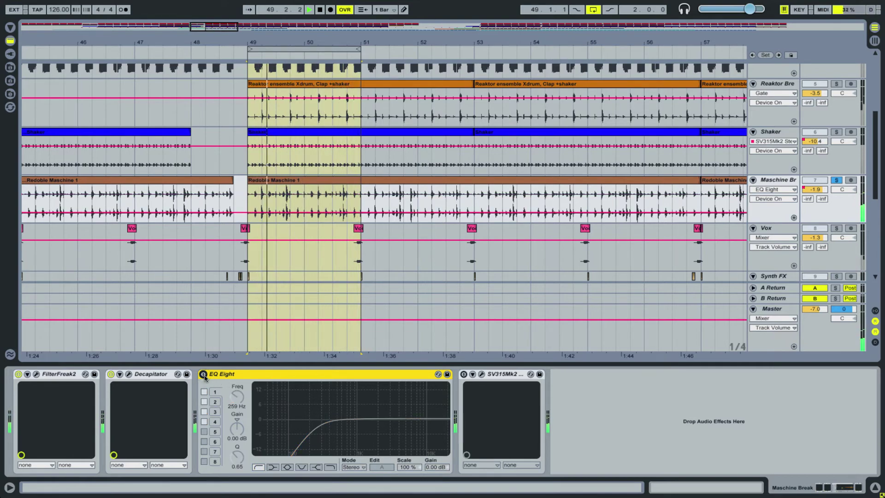
left_click(203, 374)
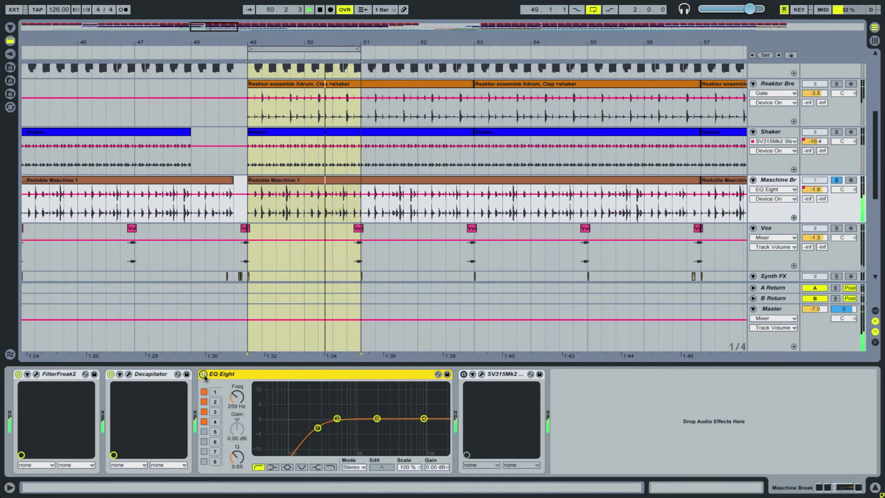
Step: Inspect the SV315Mk2 compressor's window on the Maschine Break track, close it, and switch the compressor on
left_click(482, 374)
left_click(563, 333)
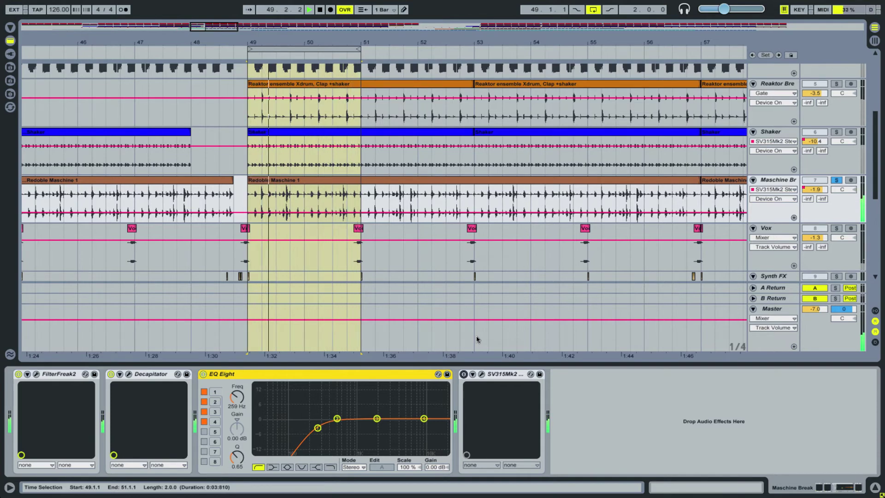
left_click(463, 374)
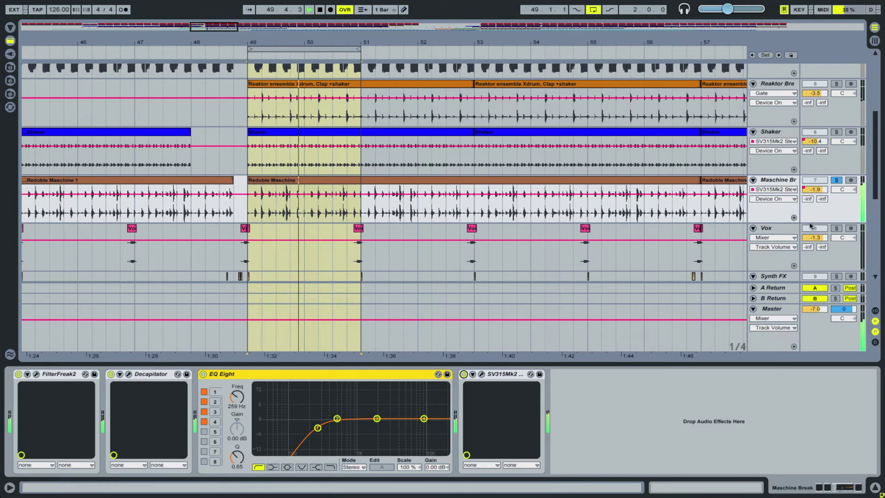
Step: Select the Vox track and solo it in place of Maschine Break
scroll(634, 217, "down", 2)
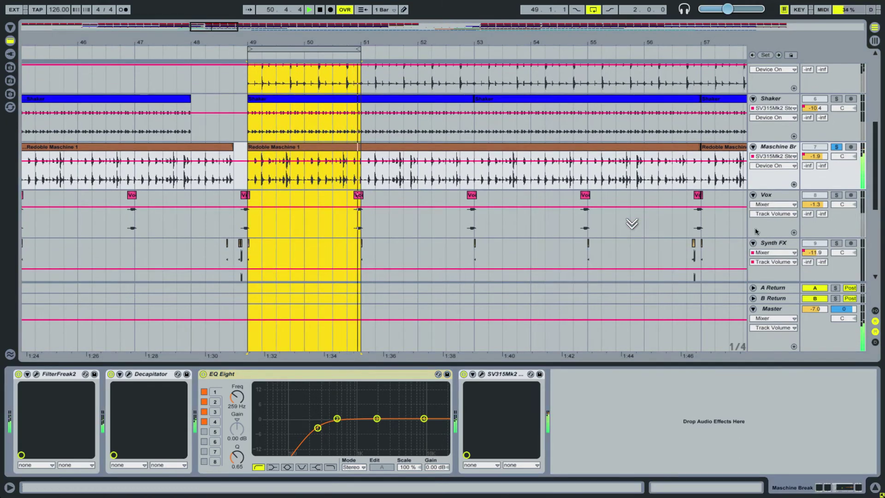
left_click(850, 226)
left_click(836, 196)
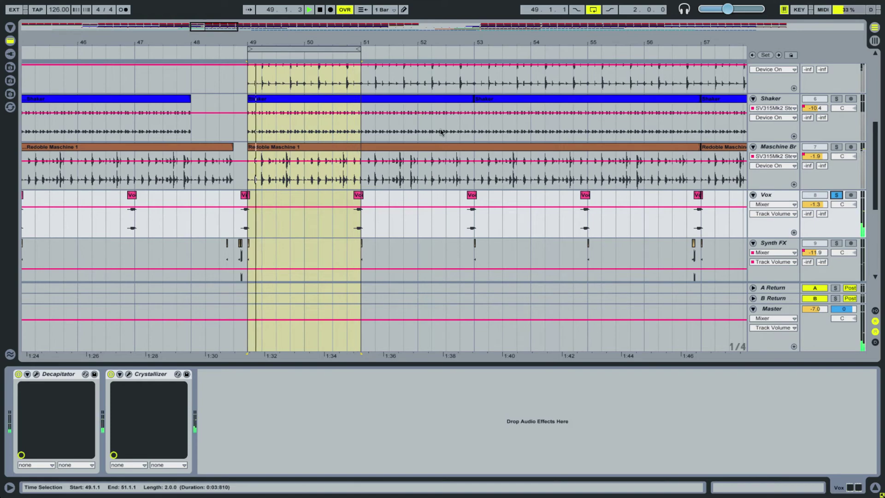
Step: Open Decapitator's window on the Vox track, move it fully into view to inspect its settings, and close it
scroll(450, 159, "down", 2)
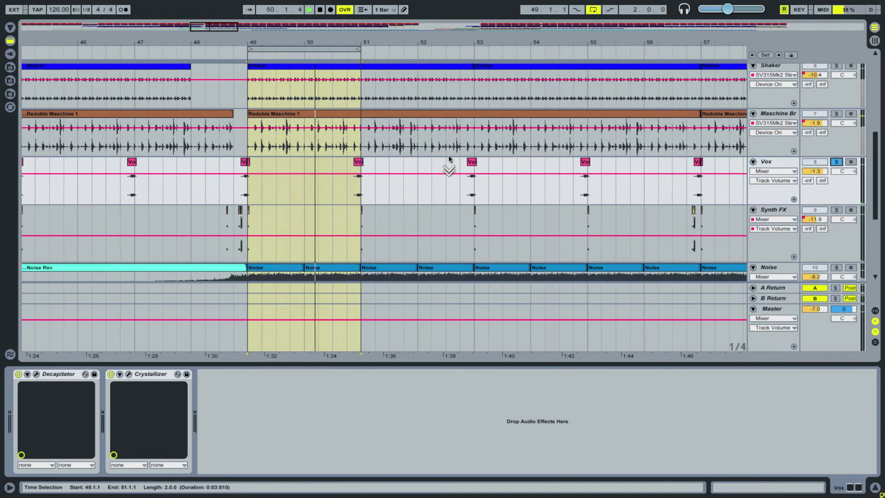
scroll(440, 166, "down", 3)
scroll(438, 159, "up", 3)
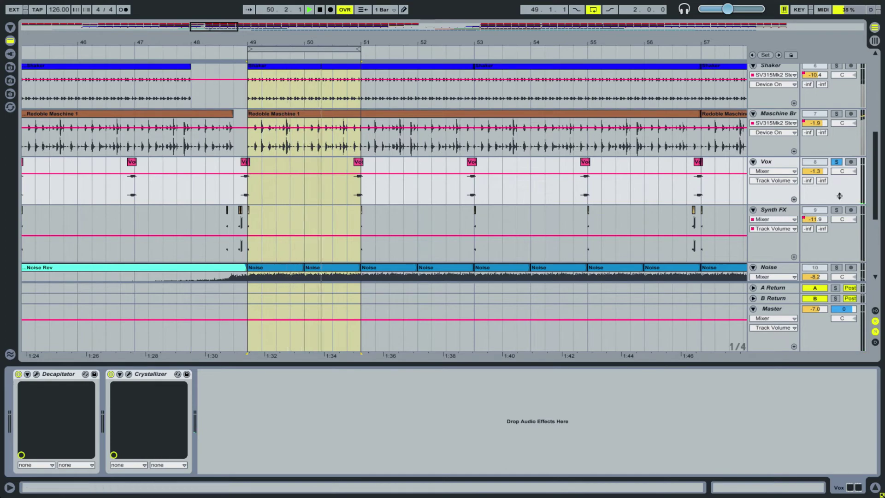
left_click(36, 374)
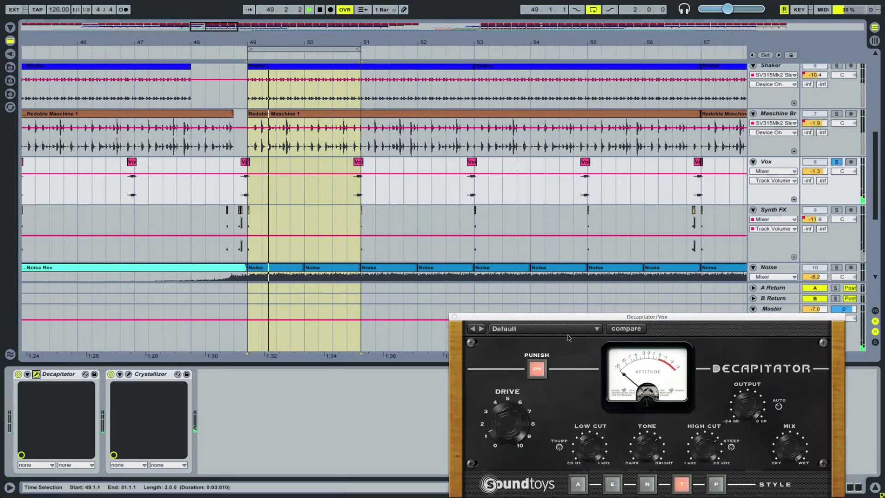
left_click_drag(523, 319, 401, 262)
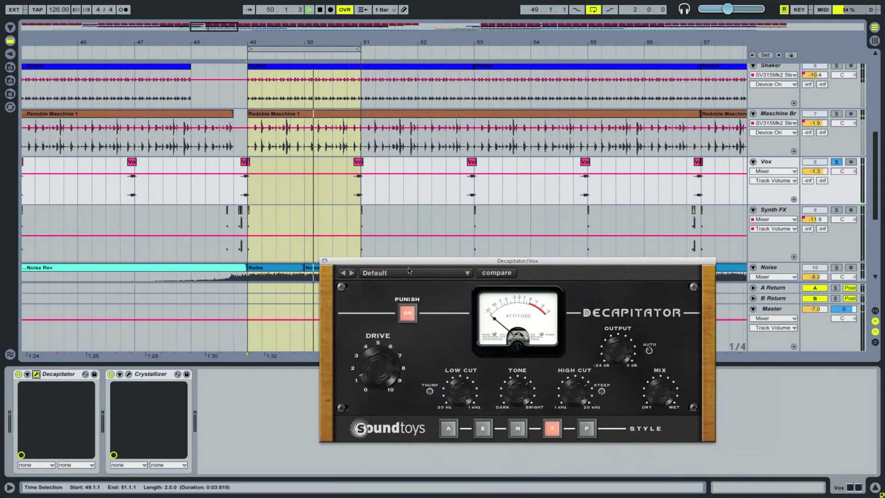
left_click(326, 261)
scroll(544, 244, "down", 5)
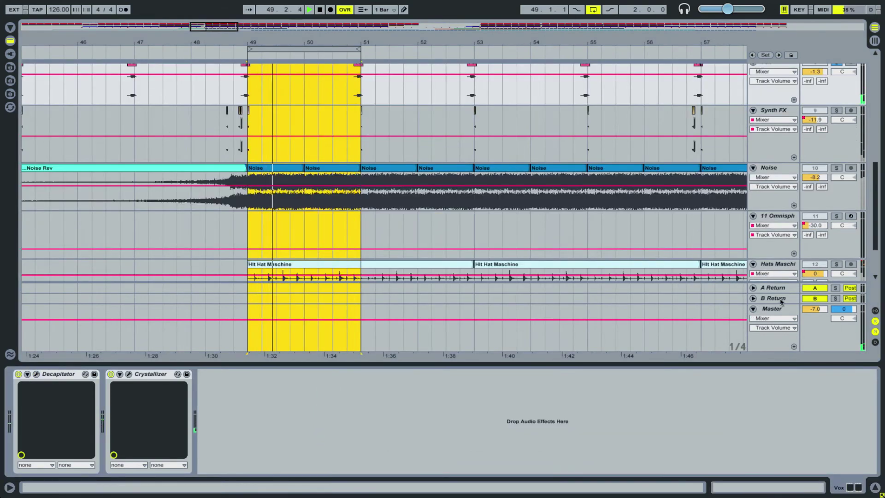
Step: Open the Decapitator and Crystallizer windows on the Vox track together to inspect their settings
scroll(646, 283, "up", 5)
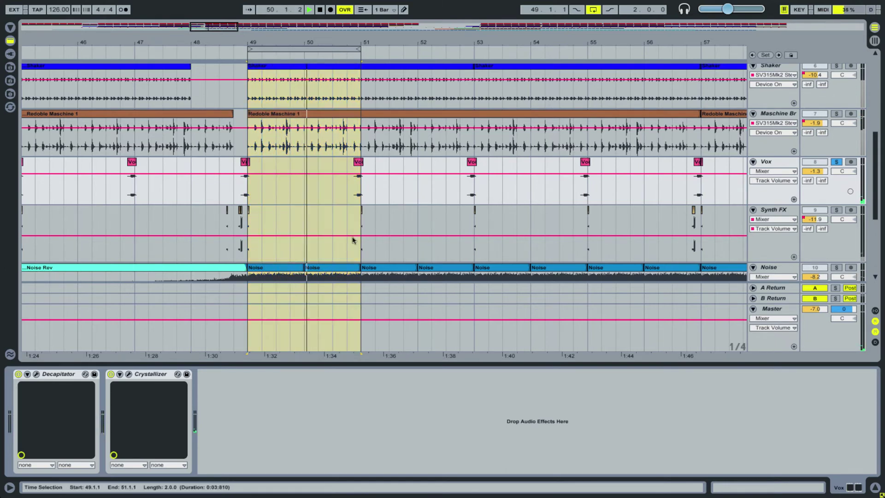
left_click(36, 374)
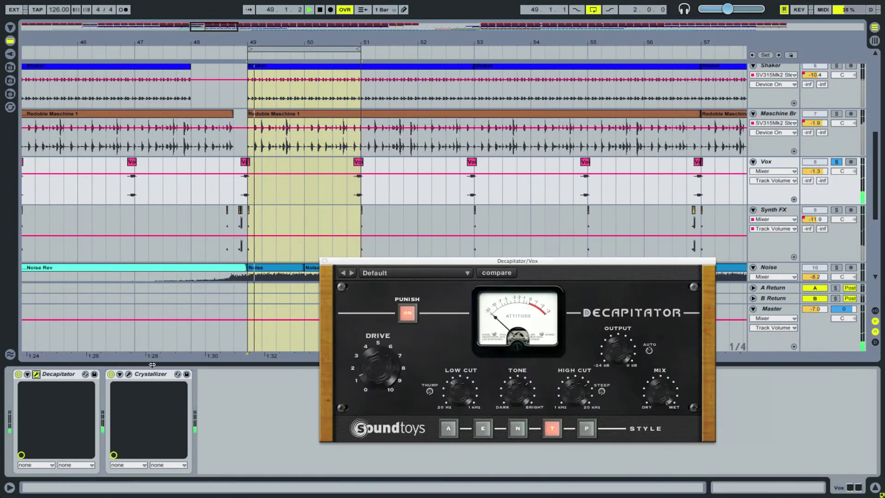
left_click(128, 374)
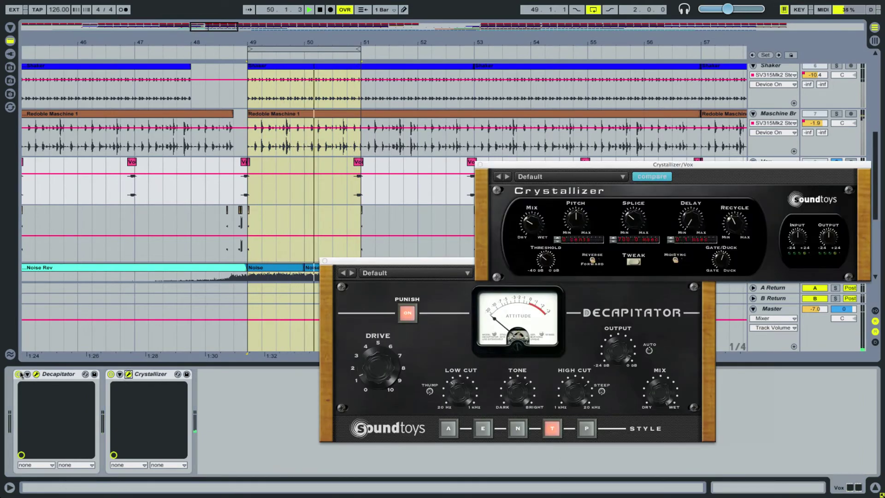
Step: Switch off Decapitator and Crystallizer on the Vox track to hear it dry, and bring only Decapitator back on
key("0")
key("0")
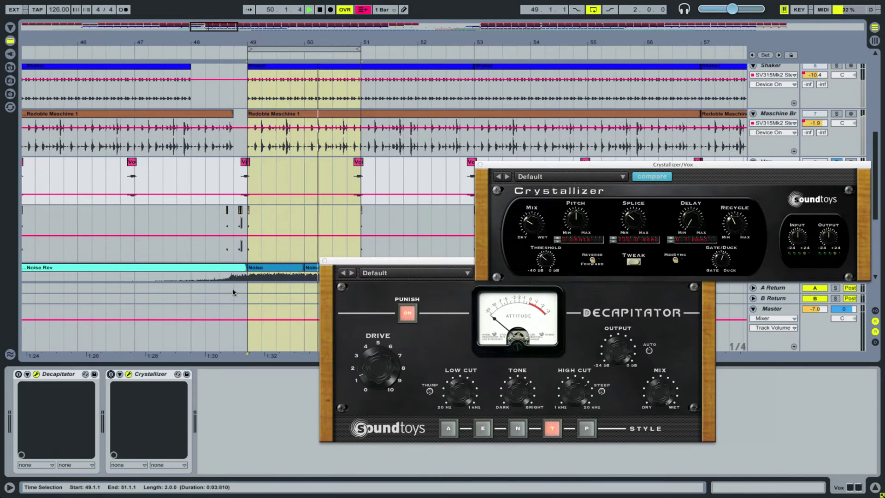
key("0")
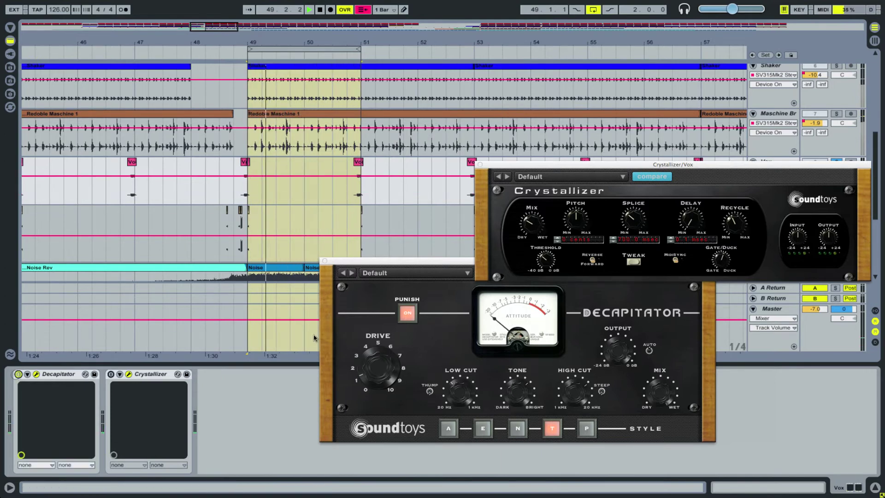
Step: Switch Crystallizer back on to hear both effects on the Vox track, and close both plug-in windows
left_click_drag(389, 262, 383, 279)
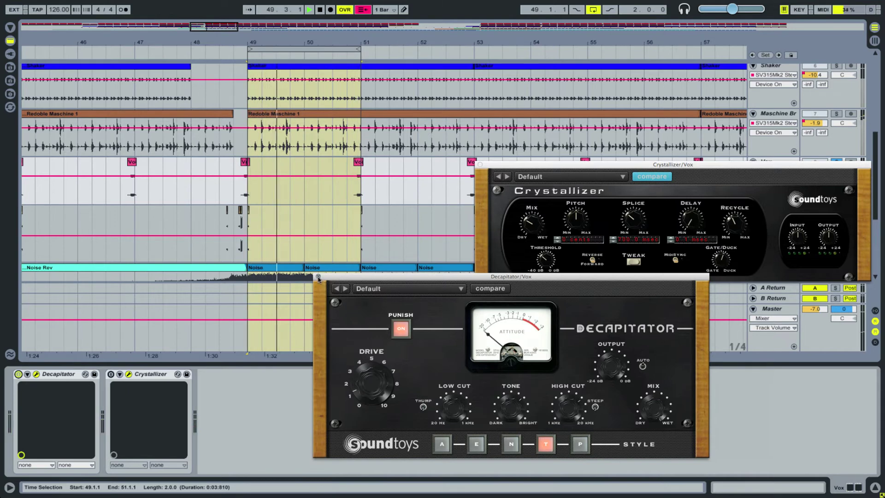
left_click_drag(538, 166, 503, 209)
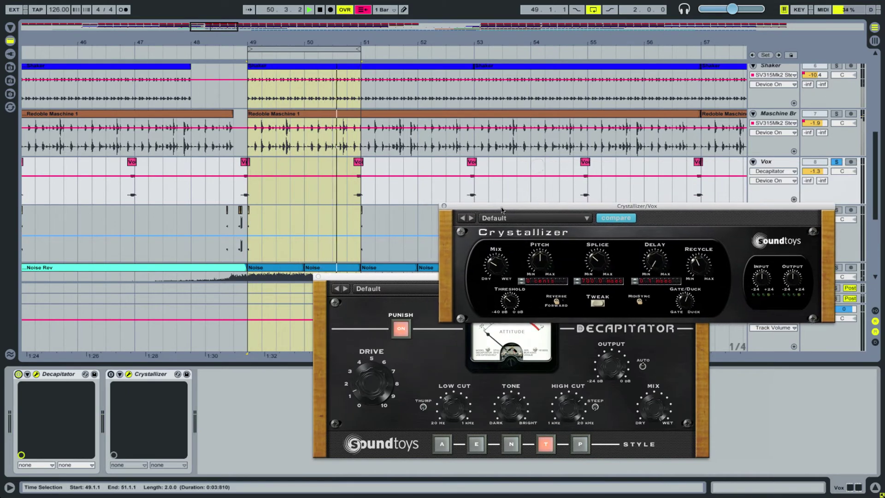
left_click(111, 375)
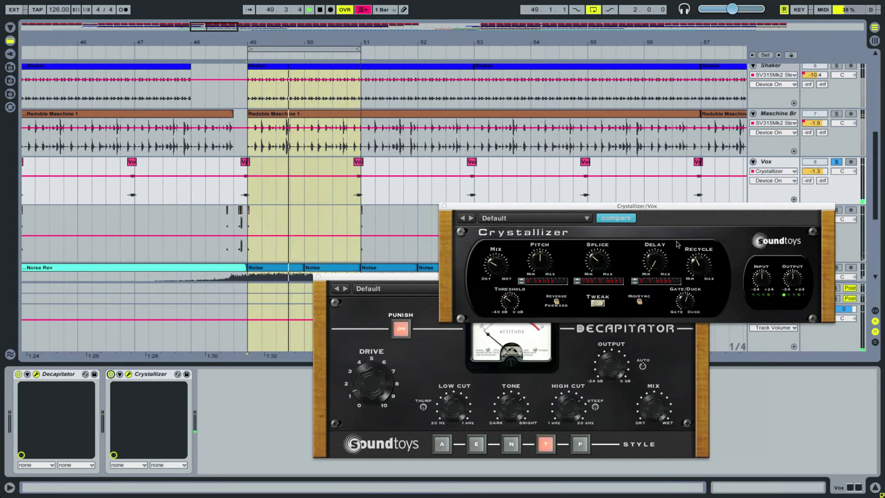
left_click(445, 206)
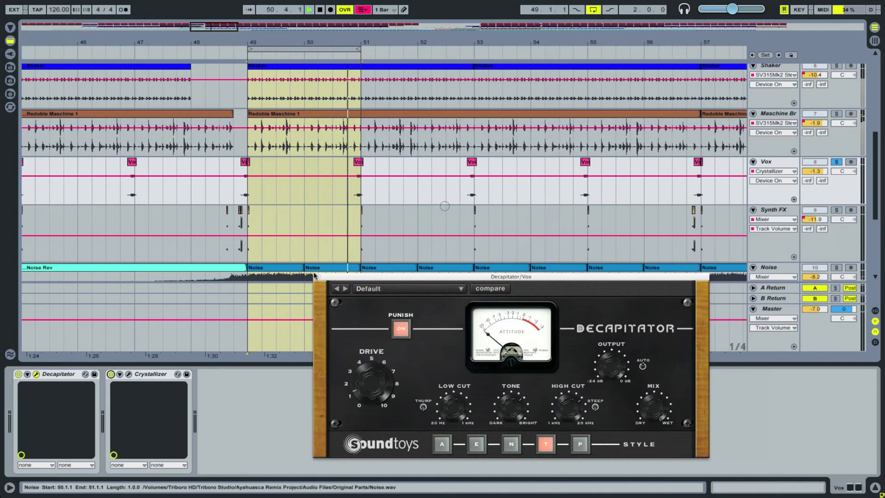
key("ctrl+alt+p")
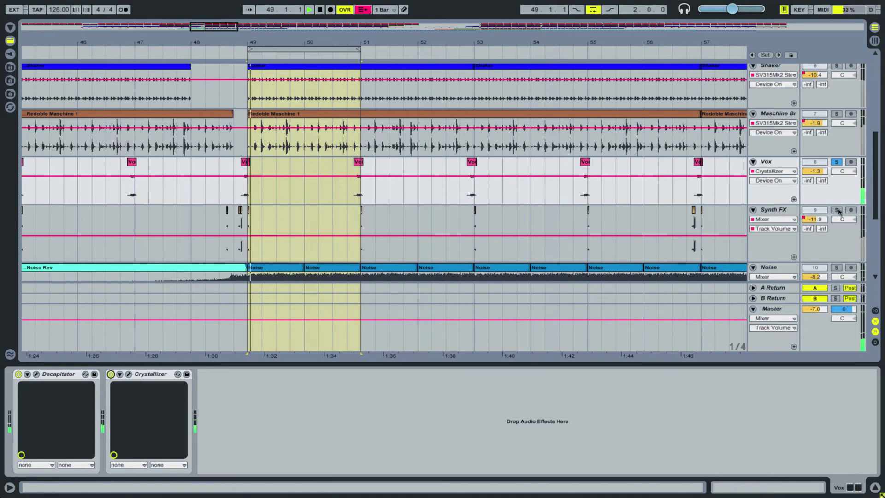
Step: Solo the Synth FX track in place of Vox and play its short clips leading into bar 49
left_click(837, 210)
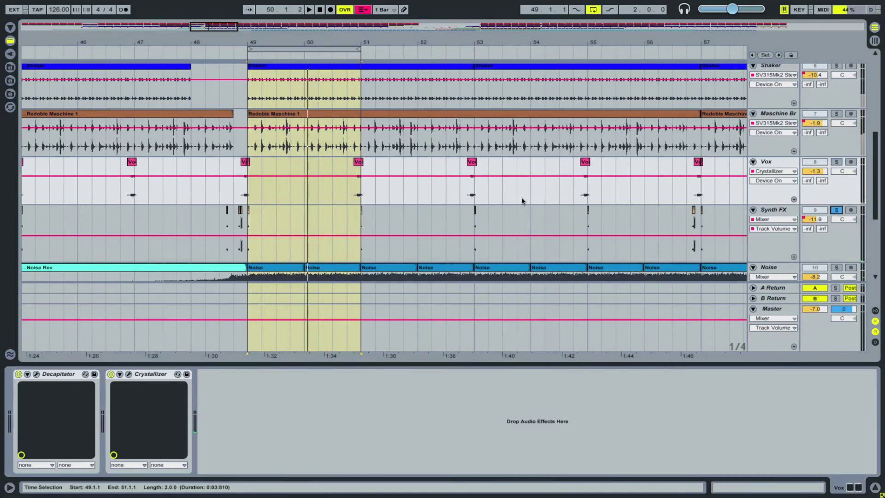
left_click_drag(396, 41, 394, 226)
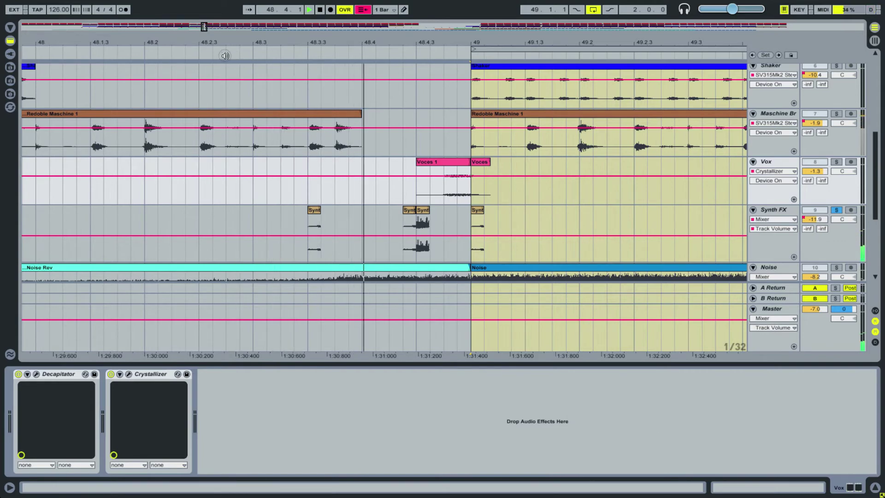
Step: Play the arrangement from bar 49 with Synth FX unsoloed and looping off, then solo the track again
key("space")
left_click_drag(472, 47, 406, 49)
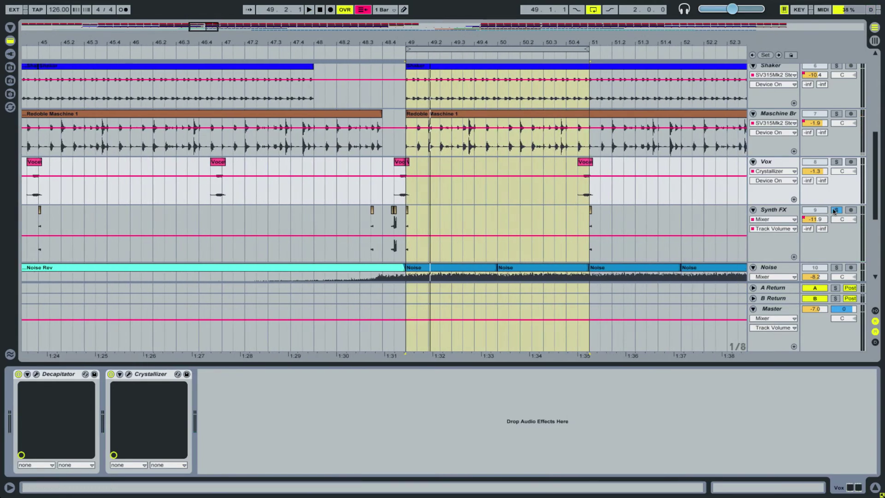
left_click(210, 52)
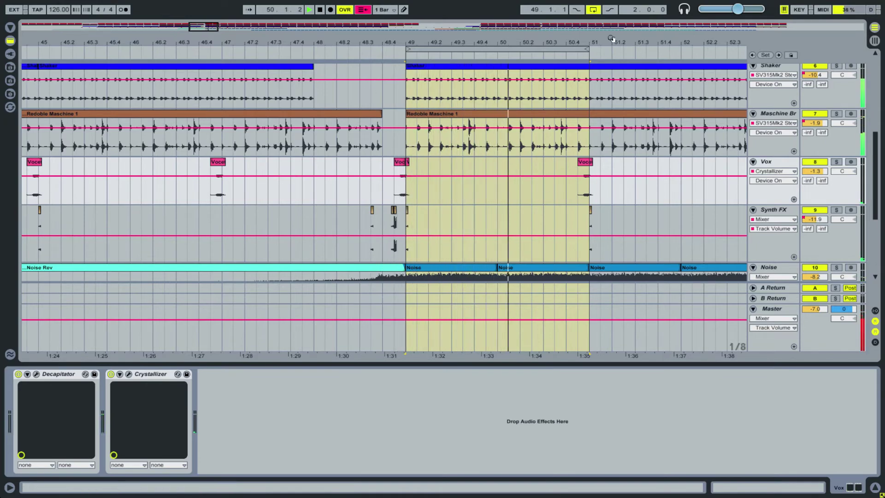
key("minus")
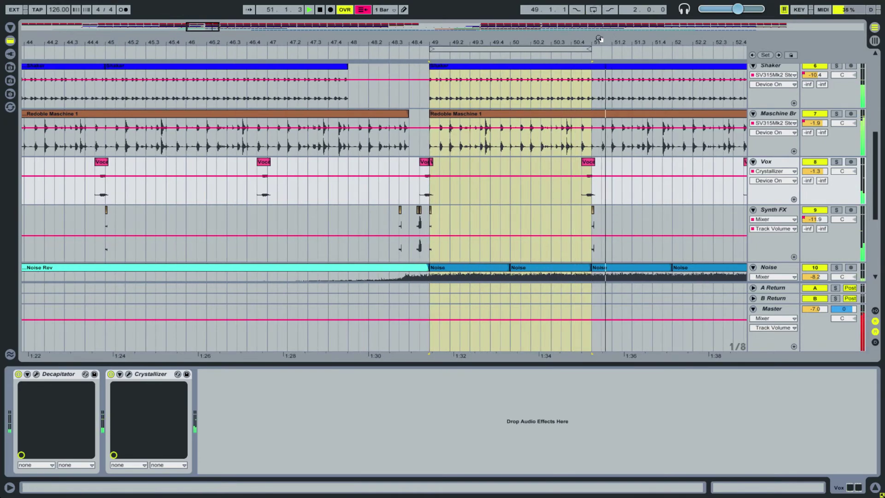
key("minus")
key("minus")
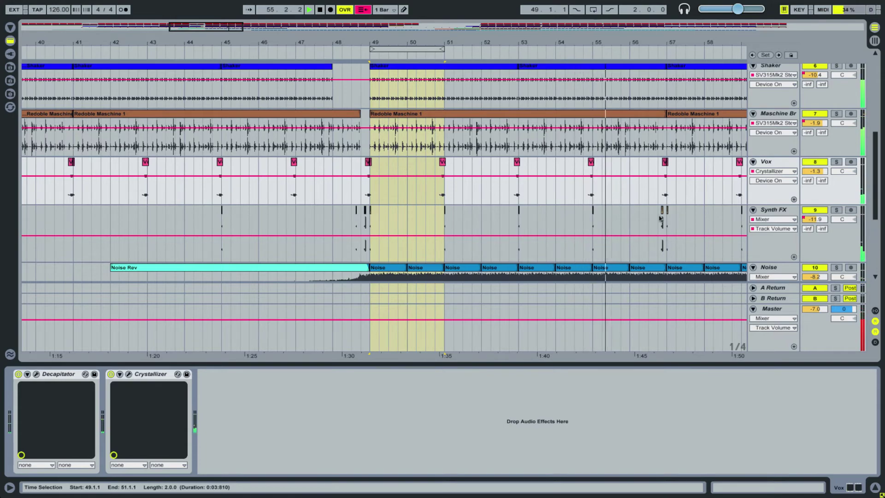
left_click_drag(664, 40, 565, 45)
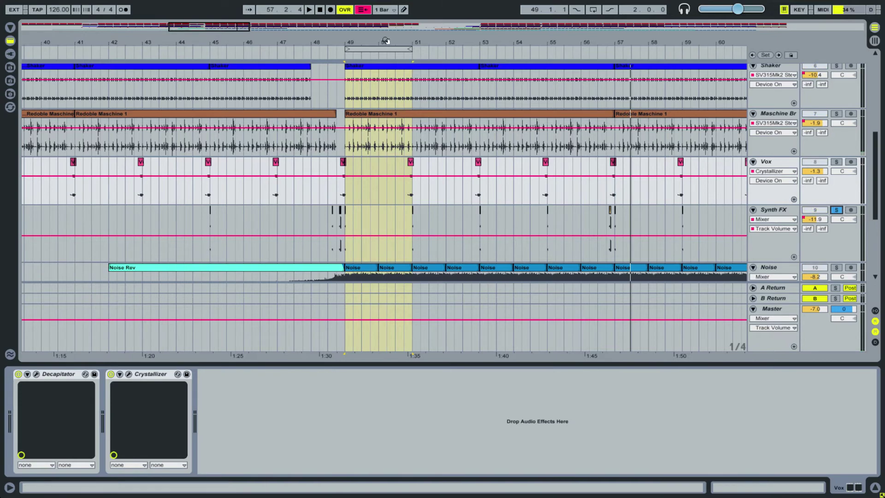
Step: Loop the Synth FX clips around bar 49, from 48.2.2 to 49.2.2, and listen to the soloed track
left_click_drag(386, 40, 424, 35)
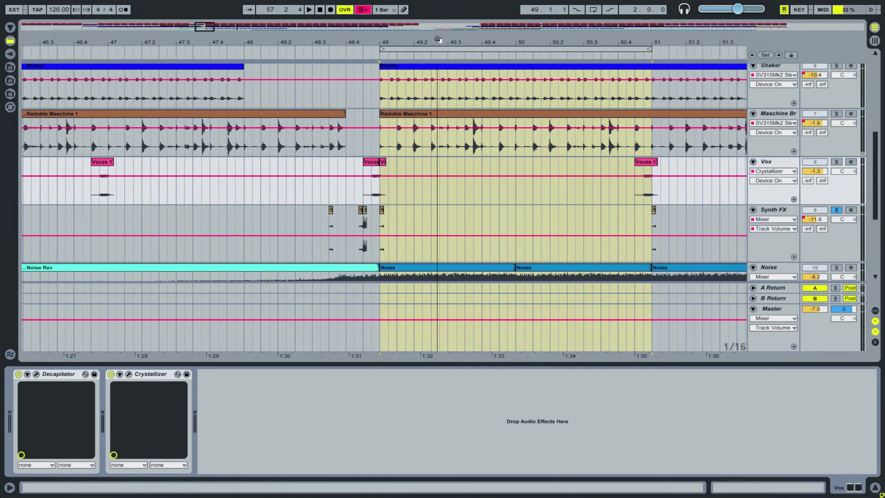
left_click_drag(439, 39, 592, 122)
left_click(826, 245)
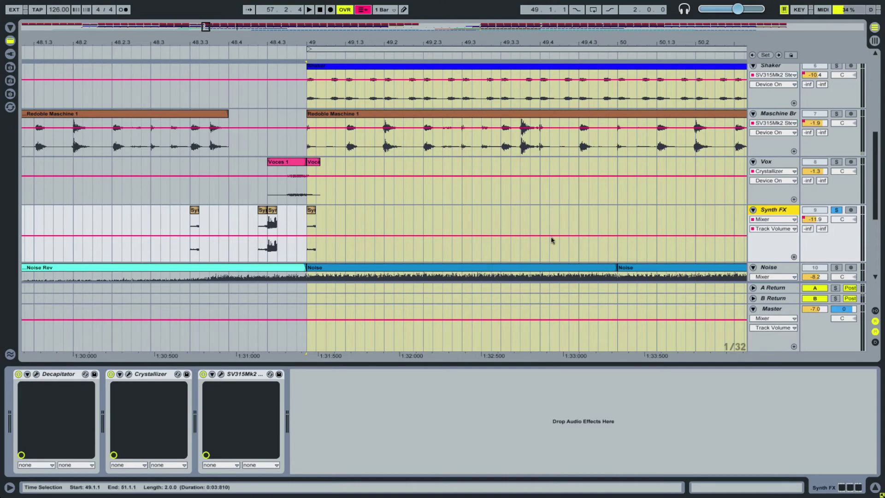
key("minus")
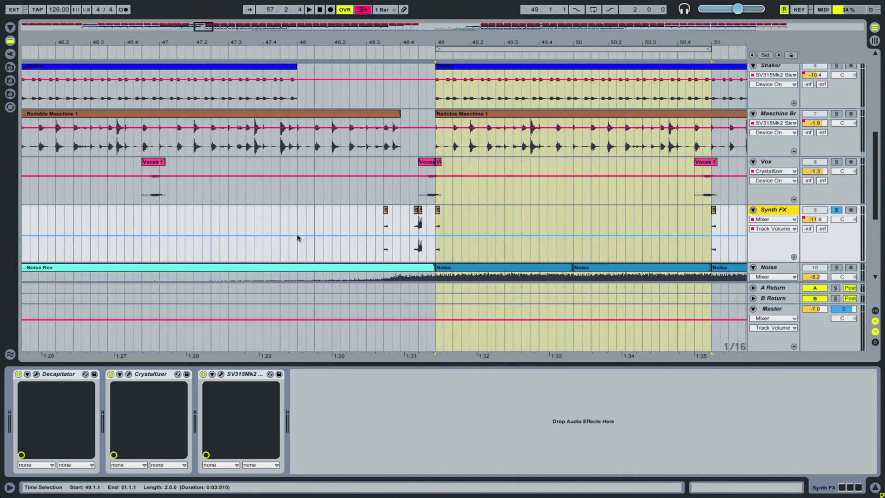
left_click_drag(297, 249, 462, 257)
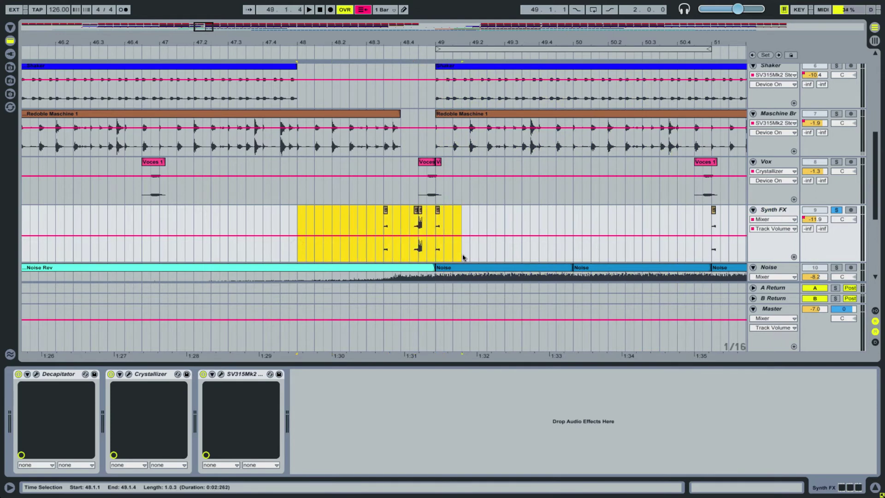
key("ctrl+l")
key("space")
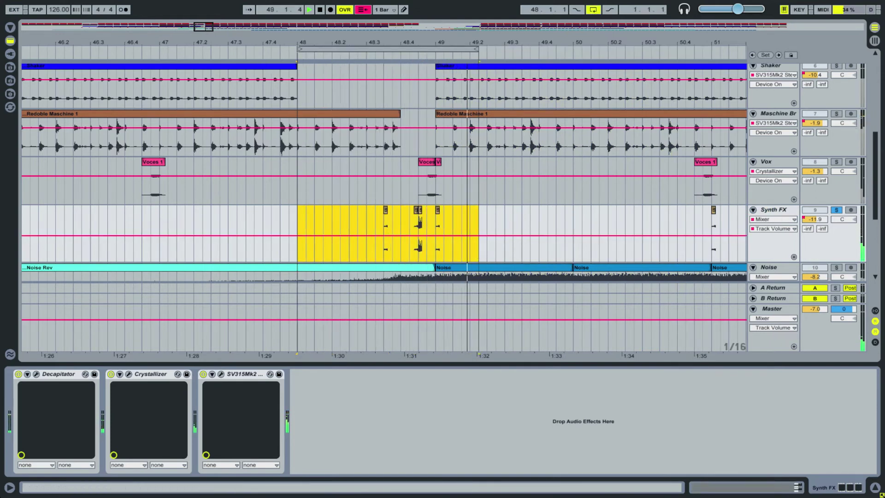
left_click_drag(298, 48, 342, 51)
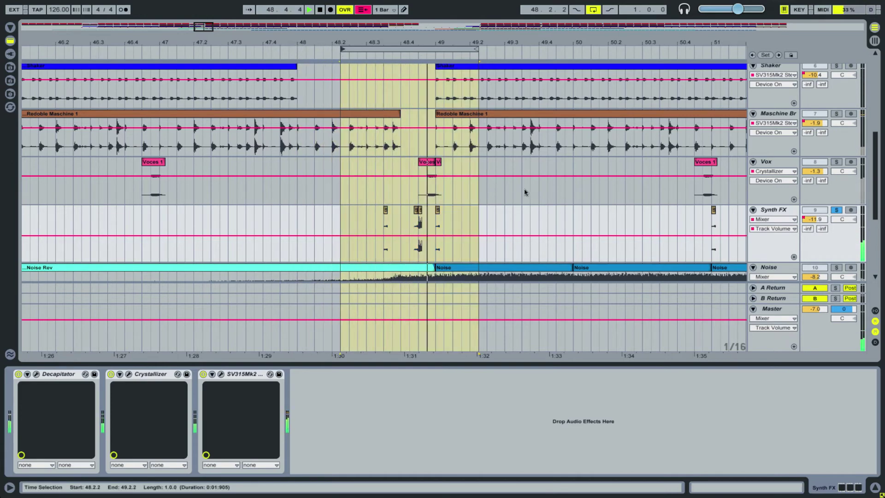
key("space")
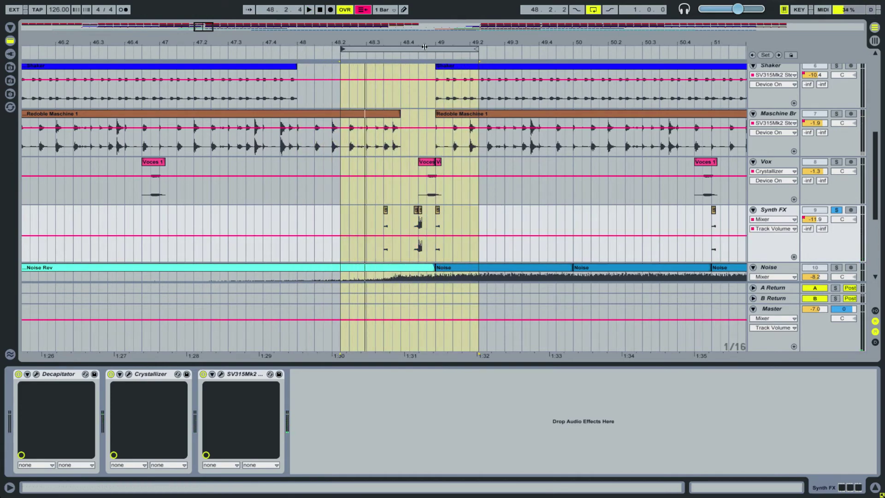
Step: Place a test copy of a Synth FX clip at 47.1.4, audition it and delete the copy
left_click_drag(423, 43, 423, 60)
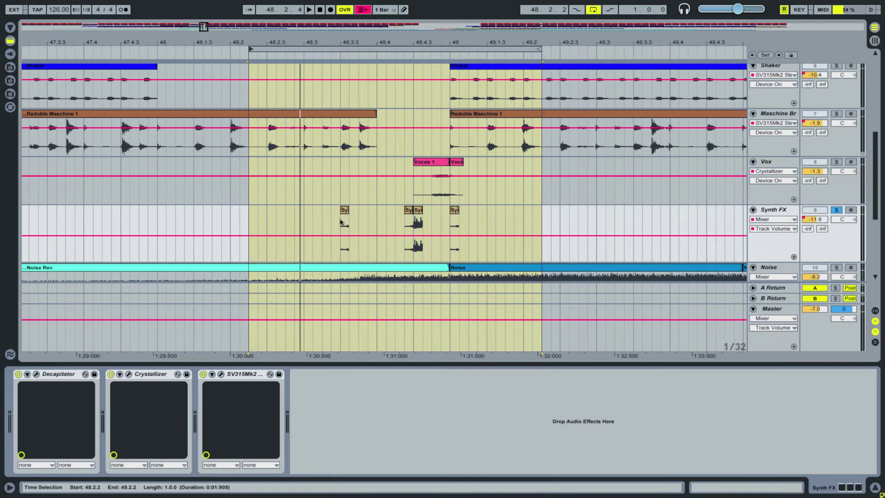
left_click_drag(369, 44, 368, 29)
left_click(424, 211)
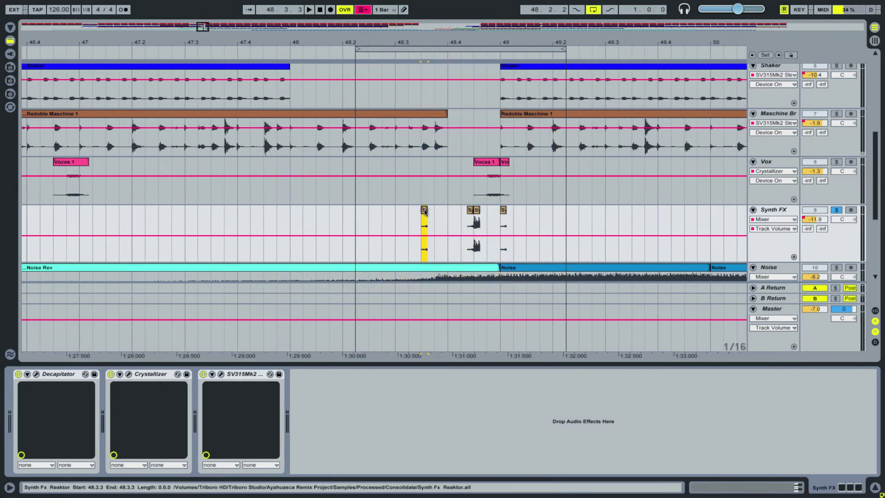
left_click(292, 217)
key("ctrl+v")
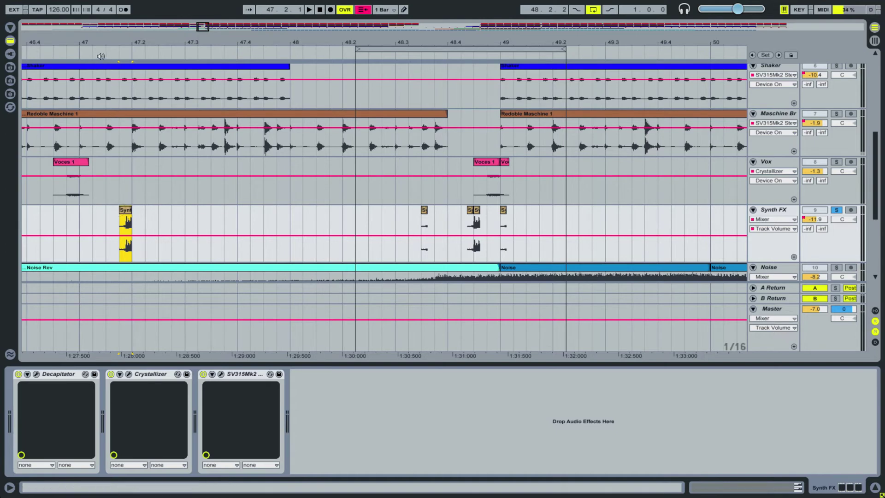
left_click(157, 211)
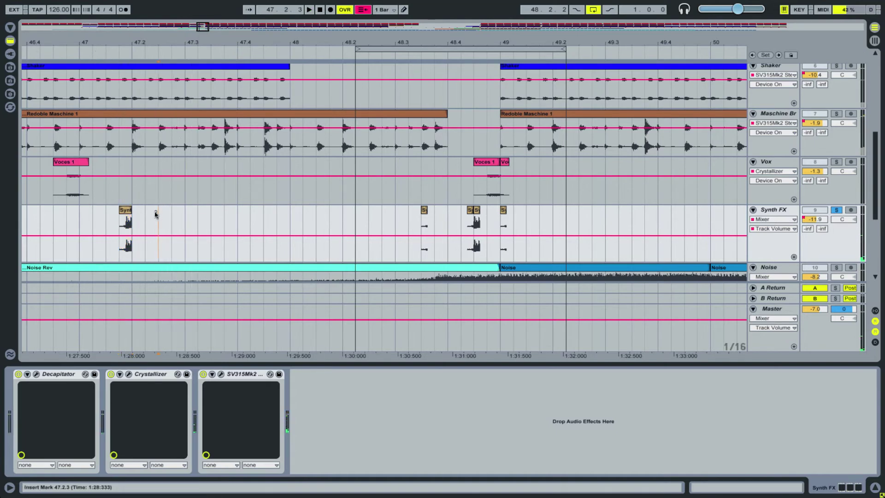
left_click(122, 211)
key("Delete")
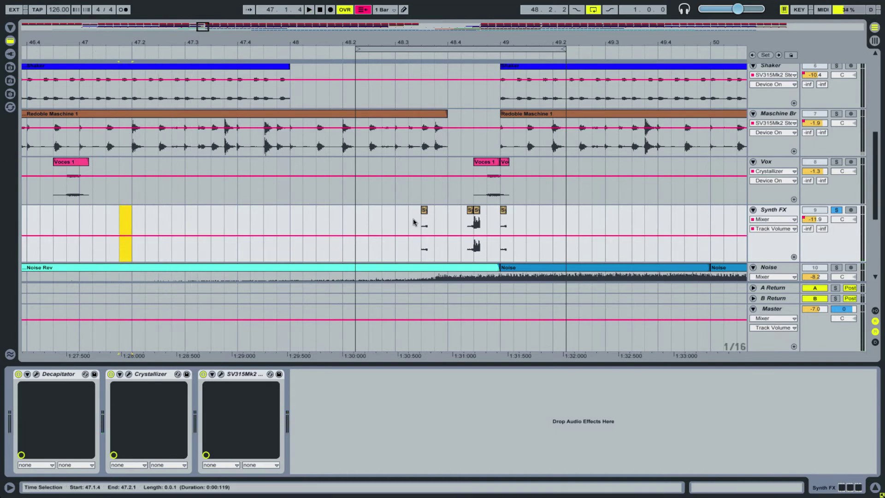
Step: Bypass Decapitator, Crystallizer and the SV315Mk2 compressor on Synth FX and play the dry loop
left_click(436, 49)
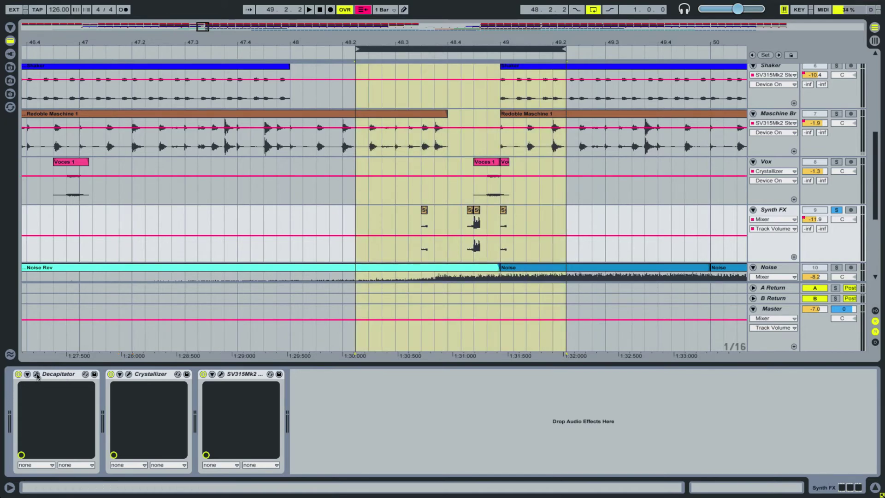
left_click(18, 374)
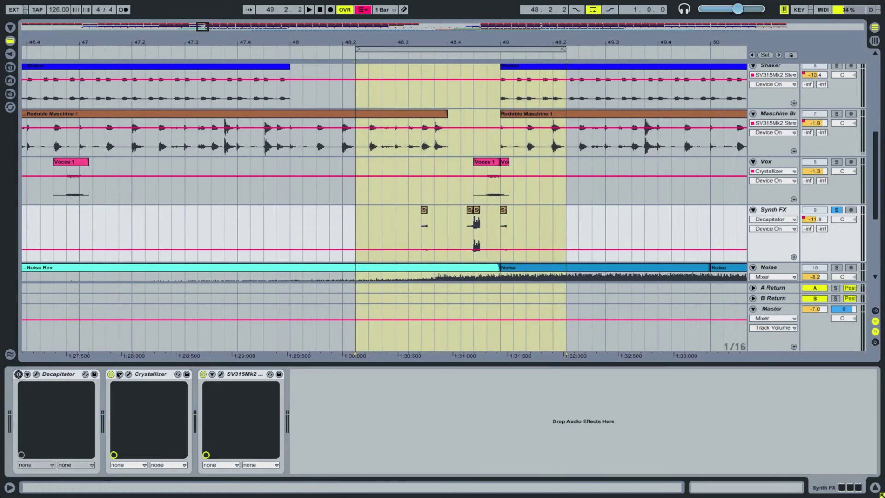
left_click(203, 375)
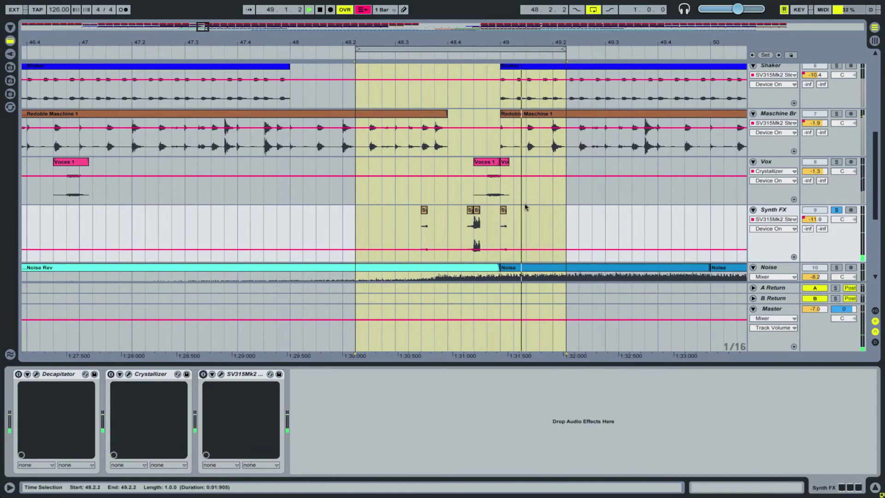
mouse_move(458, 42)
left_mouse_down()
mouse_move(459, 60)
mouse_move(460, 43)
left_mouse_up()
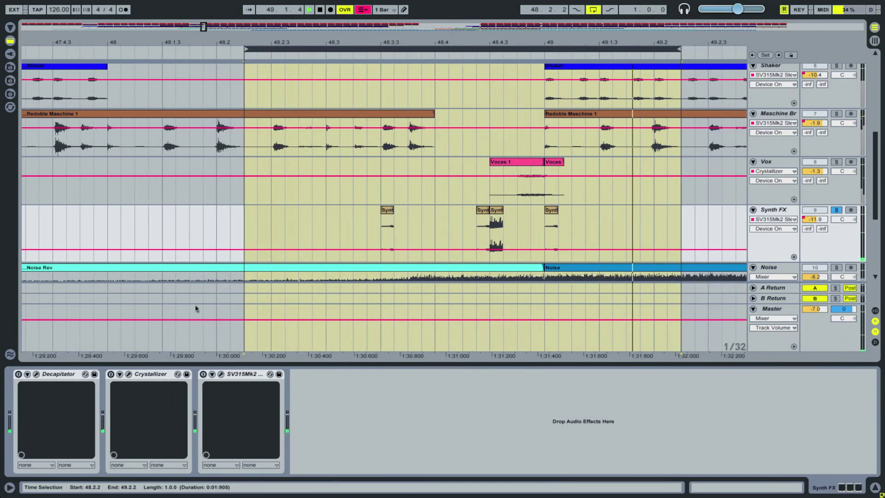
Step: Show the Decapitator settings, switch Decapitator back on and play the Synth FX loop
left_click(36, 374)
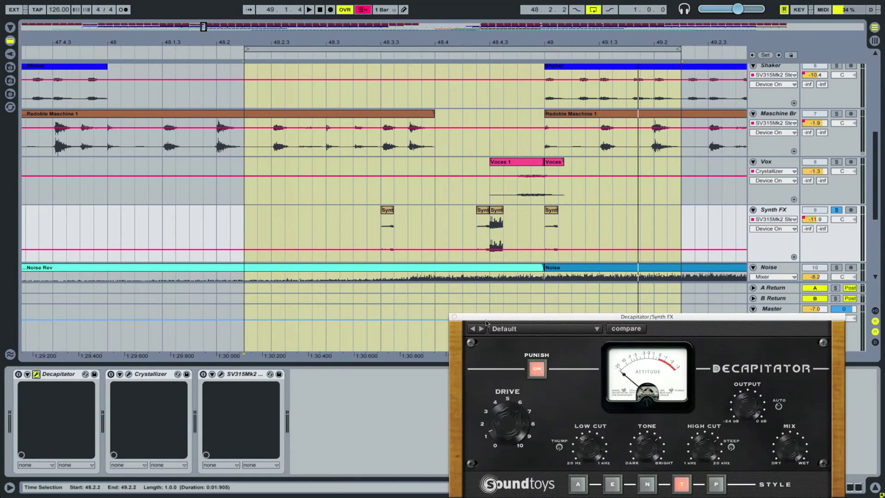
left_click_drag(487, 321, 471, 297)
left_click(128, 373)
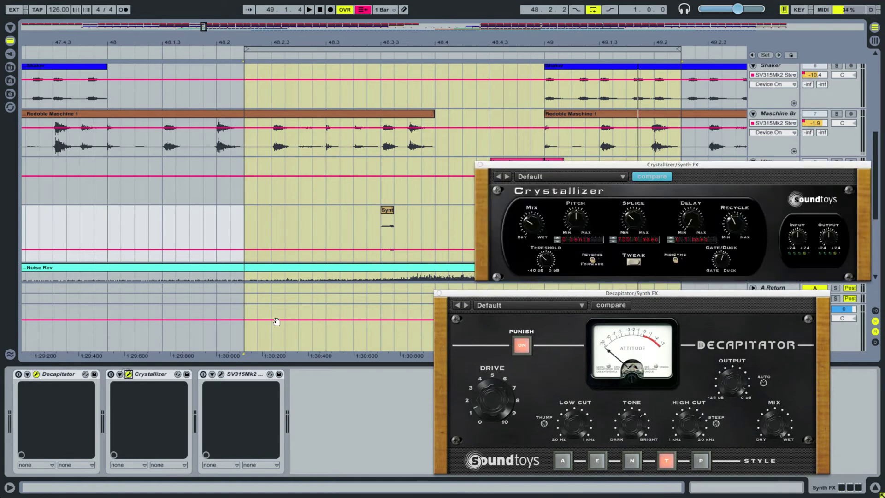
left_click(128, 374)
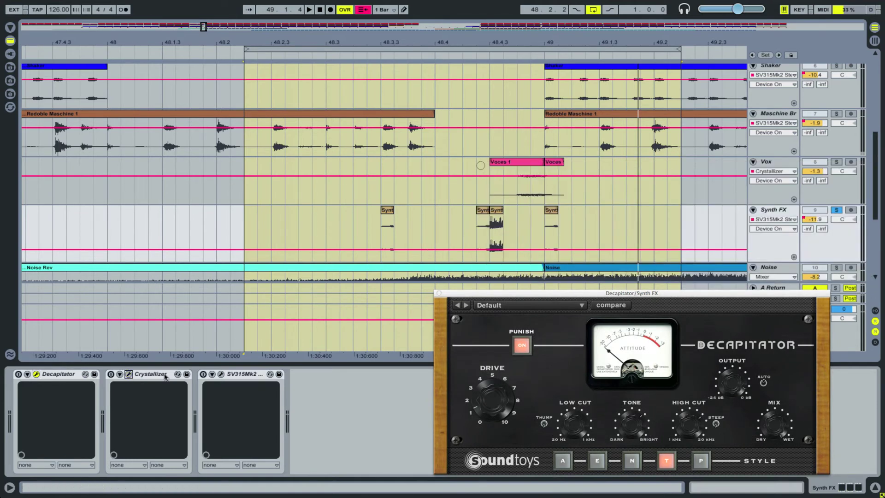
left_click(19, 375)
key("space")
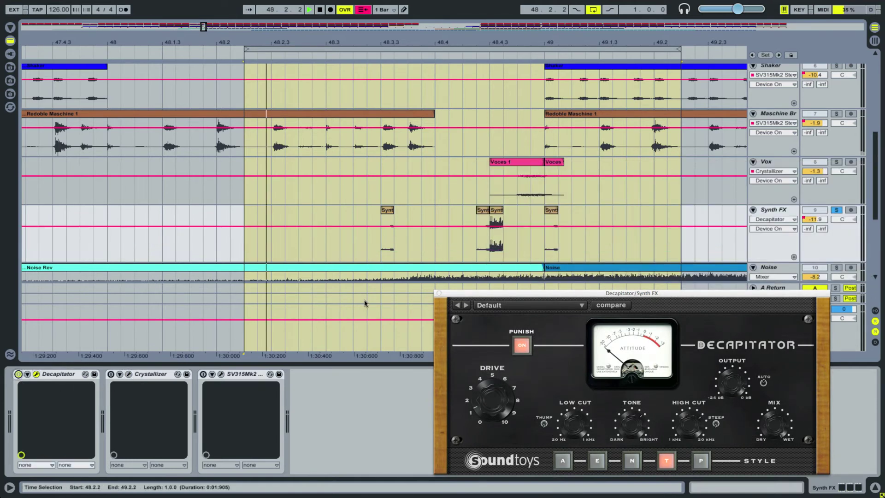
Step: Show the Crystallizer settings beside the clips and switch Crystallizer back on while the loop plays
left_click(129, 374)
left_click(111, 375)
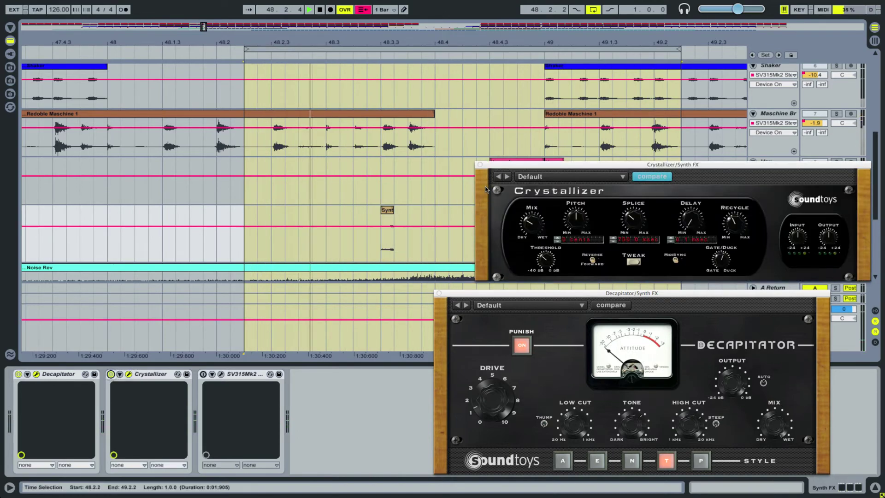
left_click_drag(512, 166, 459, 304)
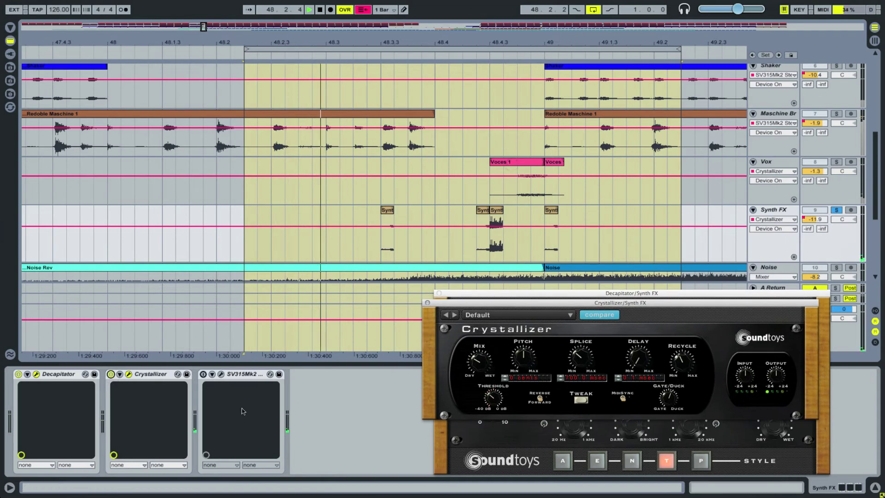
Step: Switch the SV315Mk2 compressor back on, view its settings, and close all the plug-in windows
left_click(204, 374)
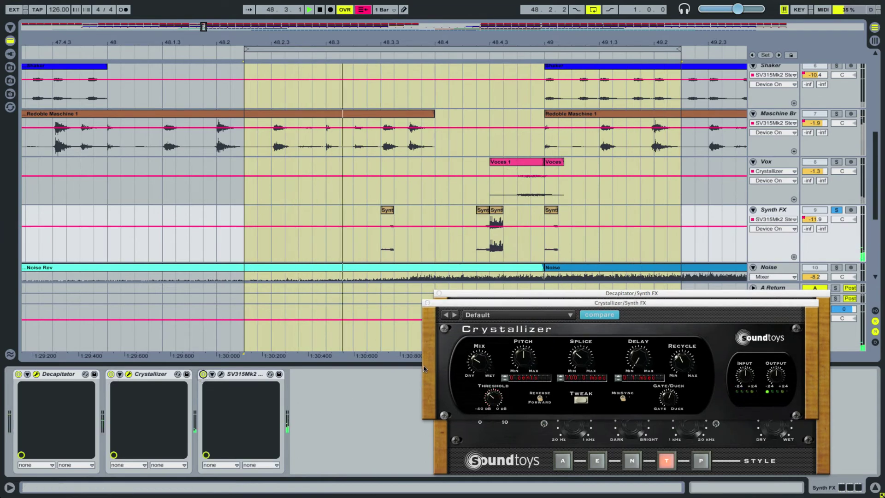
left_click(221, 374)
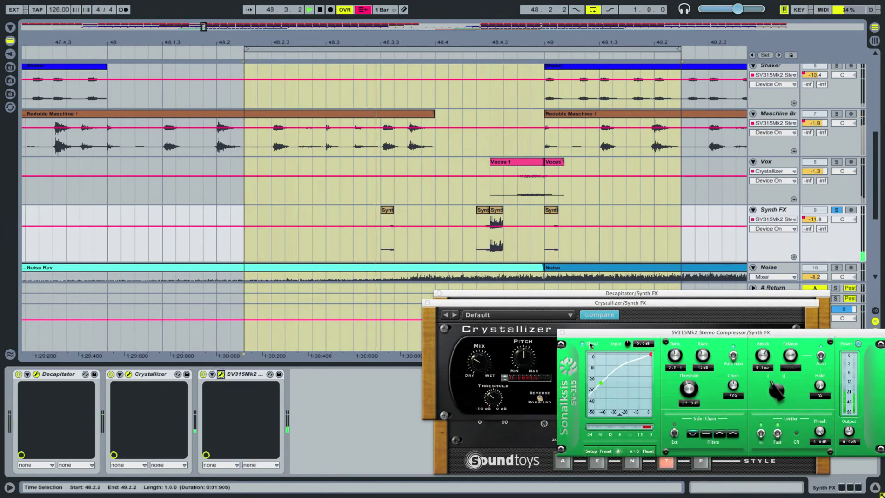
left_click(221, 375)
left_click(428, 303)
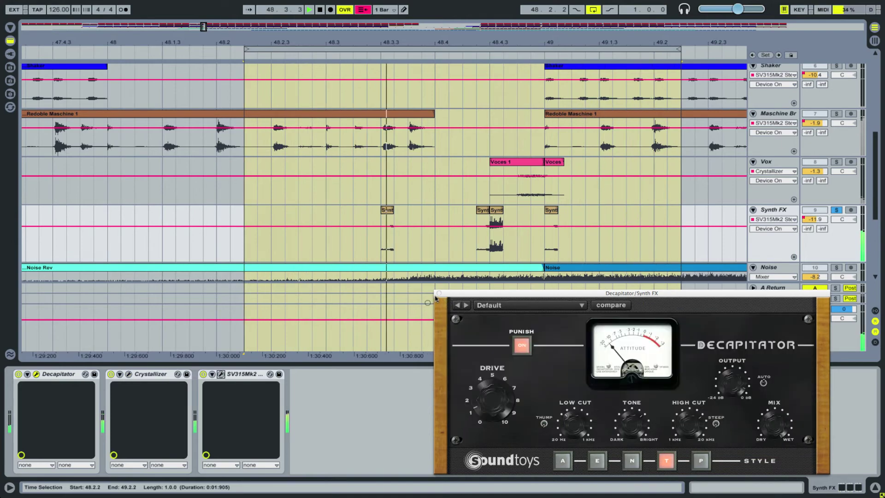
left_click(439, 293)
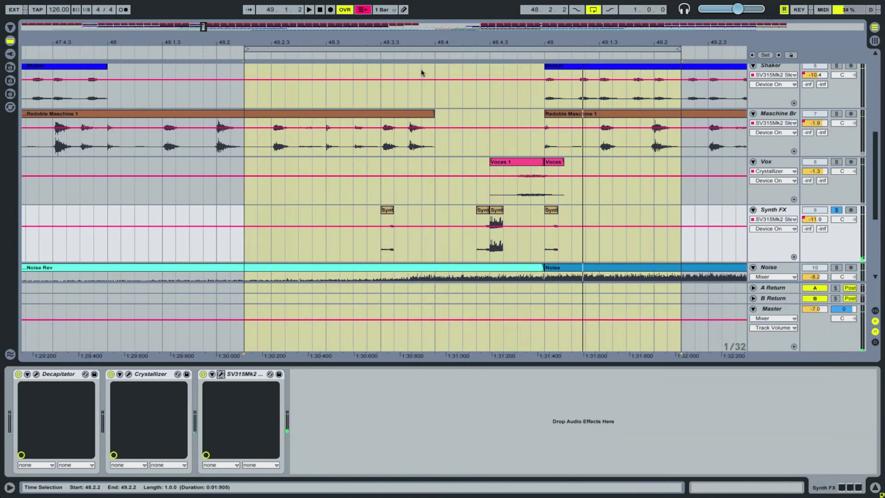
Step: Unsolo Synth FX and solo the Noise track, showing its device chain and the whole Noise Rev build-up
left_click_drag(331, 41, 331, 45)
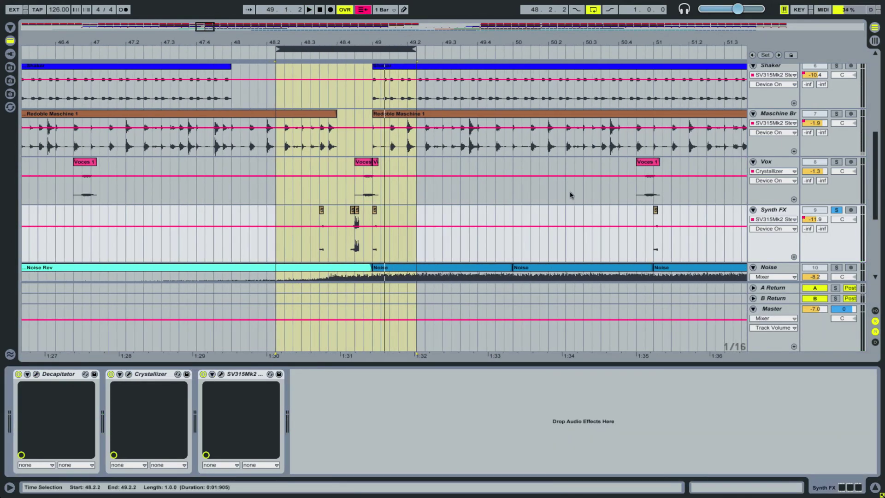
scroll(572, 193, "down", 3)
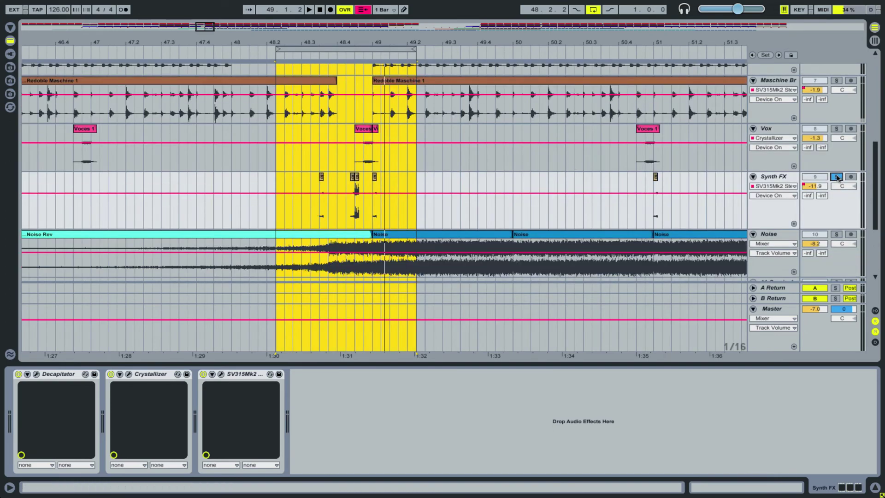
left_click(839, 248)
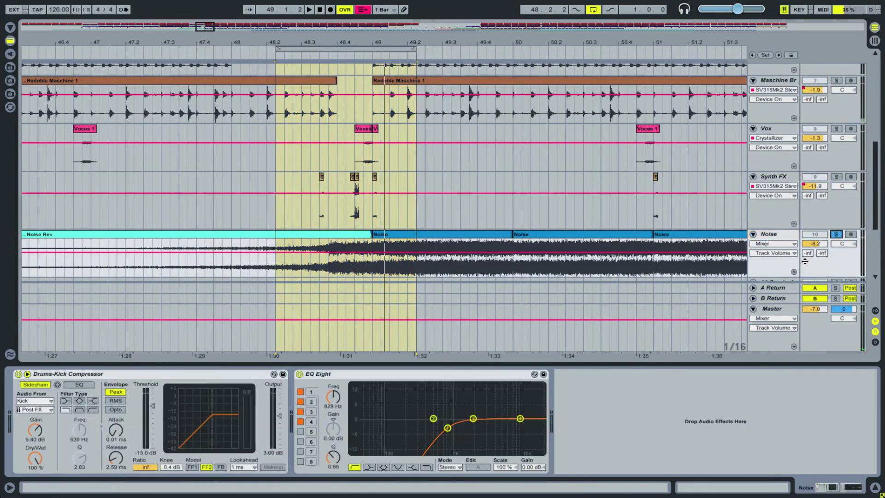
key("minus")
key("minus")
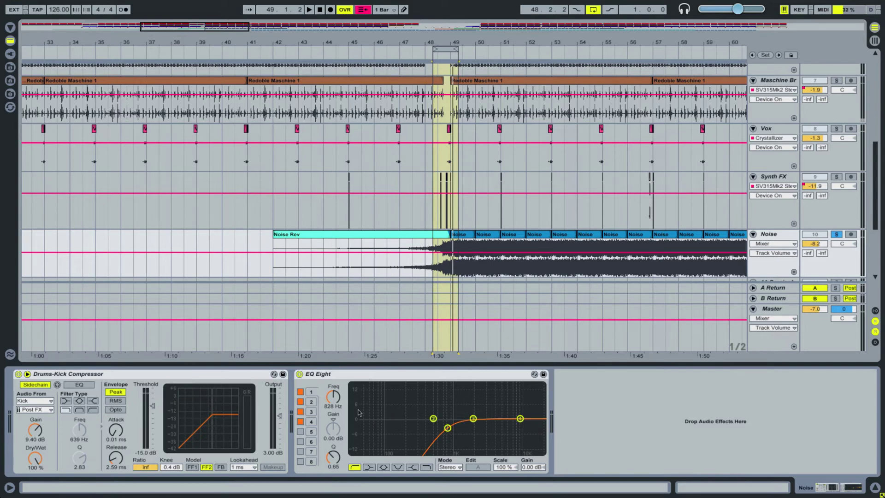
Step: Show the Drums-Kick Compressor and the full Noise section, and move the one-bar loop over the Noise clip at bar 50
left_click(177, 377)
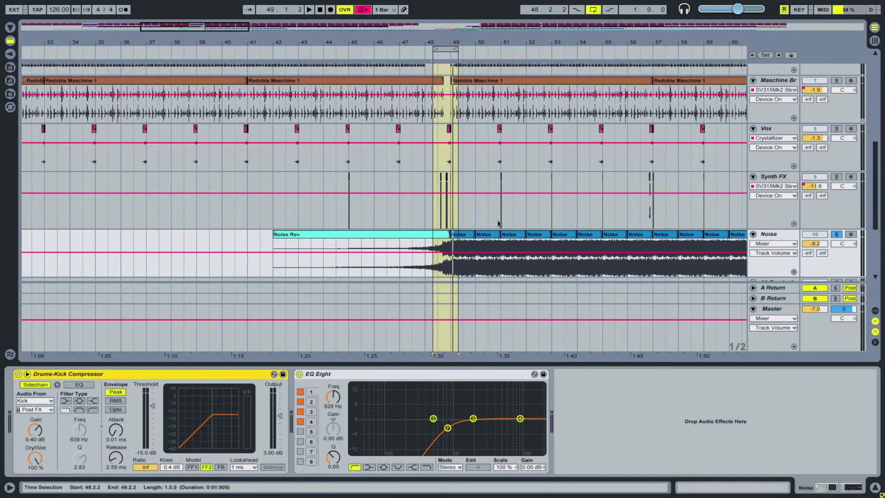
left_click_drag(509, 40, 392, 110)
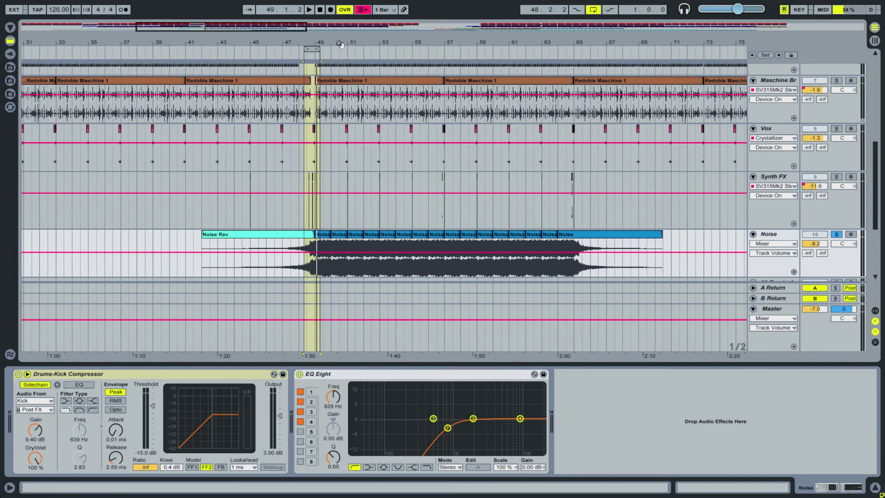
mouse_move(340, 44)
left_mouse_down()
mouse_move(314, 61)
mouse_move(279, 51)
mouse_move(347, 53)
left_mouse_up()
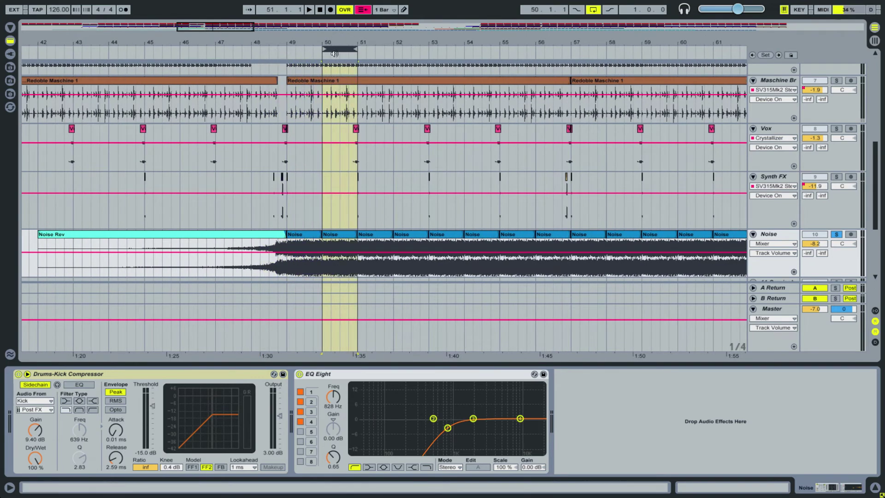
Step: Bypass the Drums-Kick Compressor and EQ Eight on the Noise track and play the dry noise with looping off
left_click(18, 374)
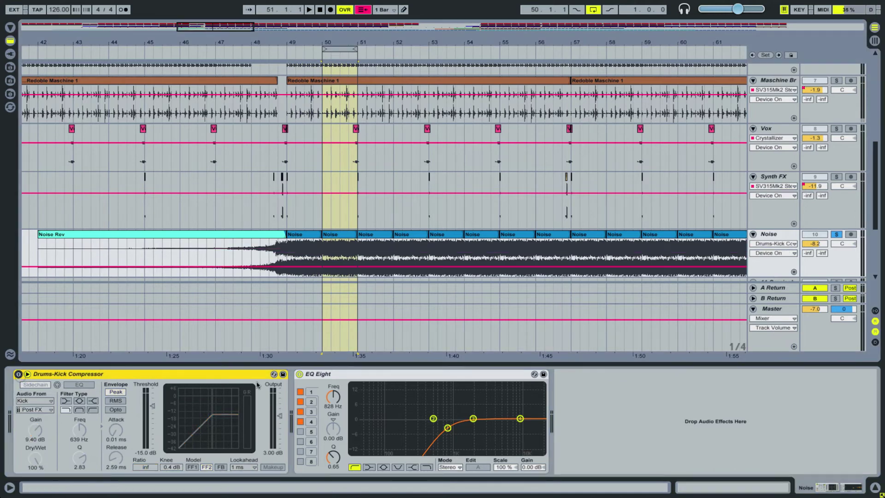
left_click(300, 375)
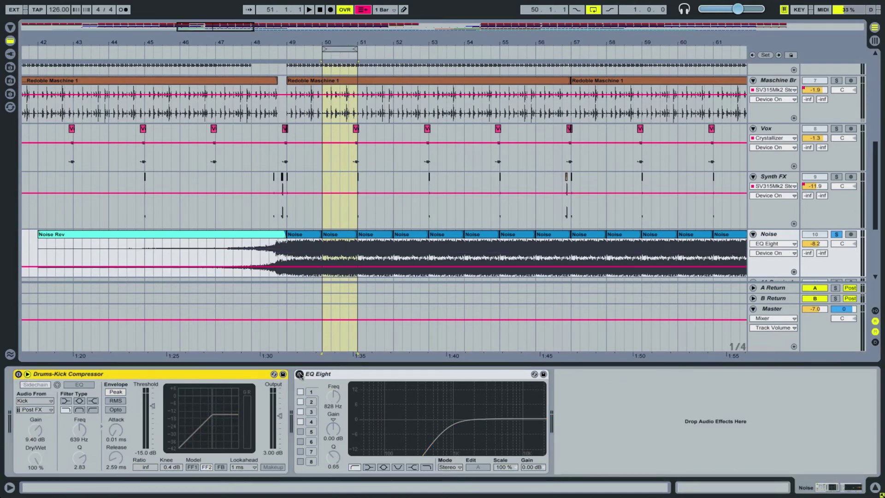
left_click(284, 49)
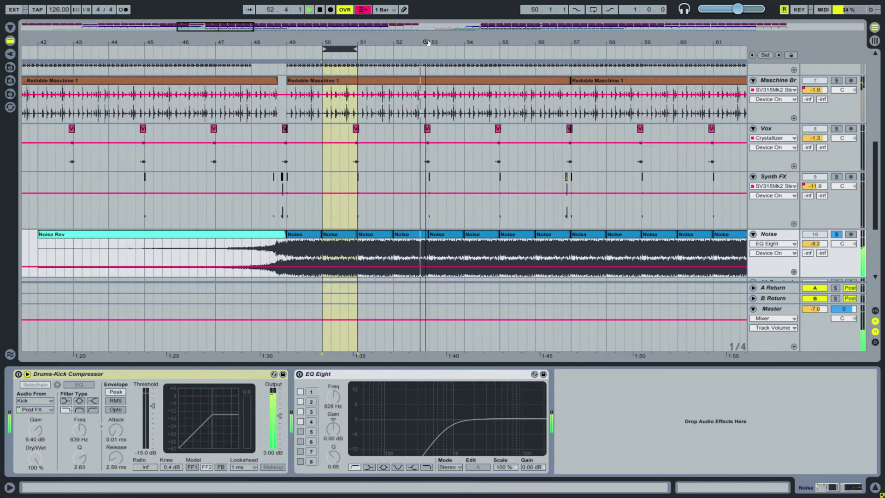
left_click_drag(428, 43, 428, 28)
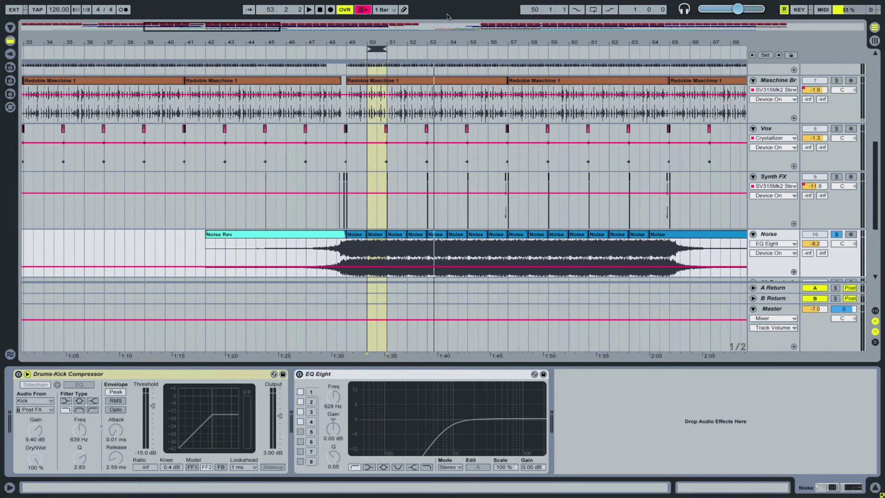
Step: Look over the other tracks and both noise sections in the arrangement, ending with the first Noise section framed
left_click_drag(450, 42, 444, 25)
scroll(326, 124, "up", 5)
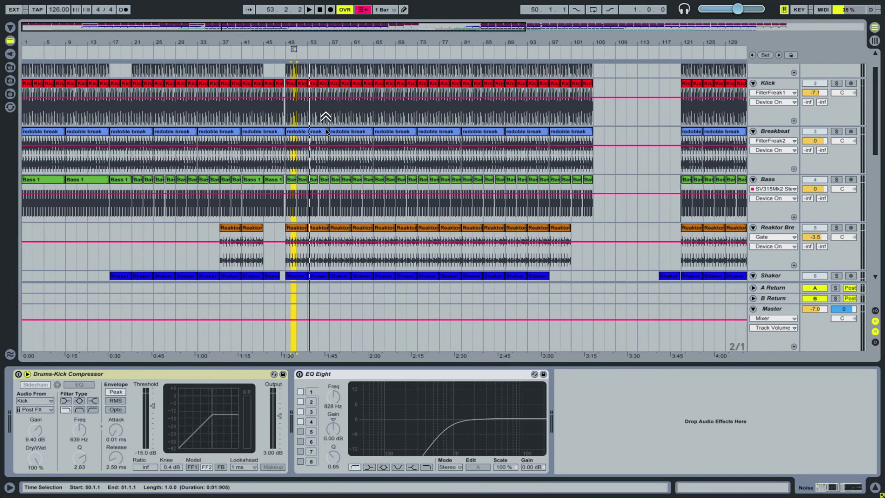
scroll(326, 132, "down", 5)
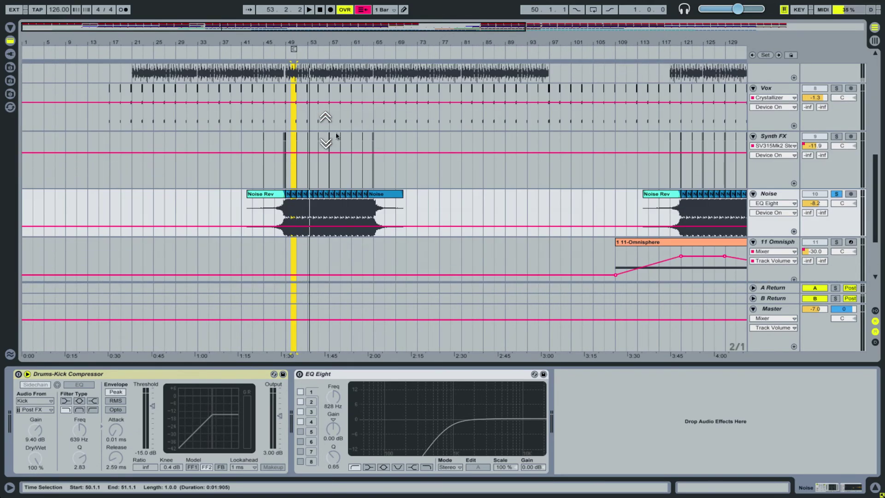
scroll(346, 136, "right", 4)
scroll(347, 137, "right", 5)
scroll(615, 168, "left", 9)
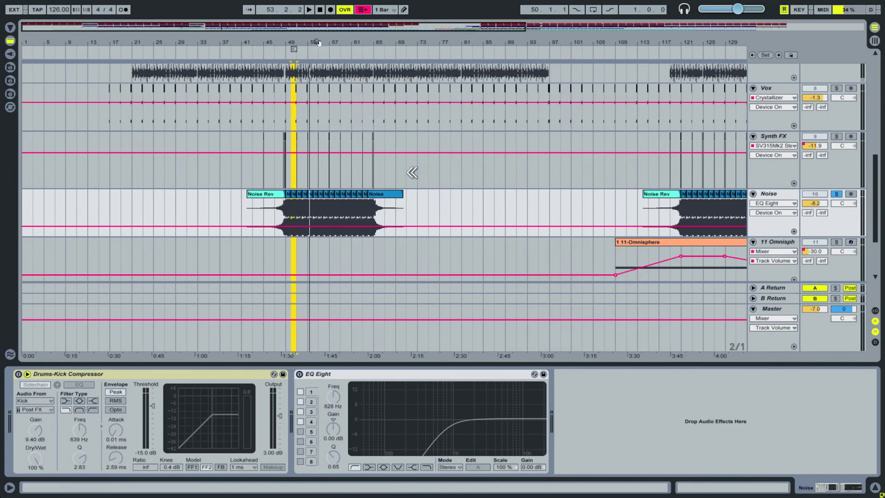
left_click_drag(318, 41, 315, 41)
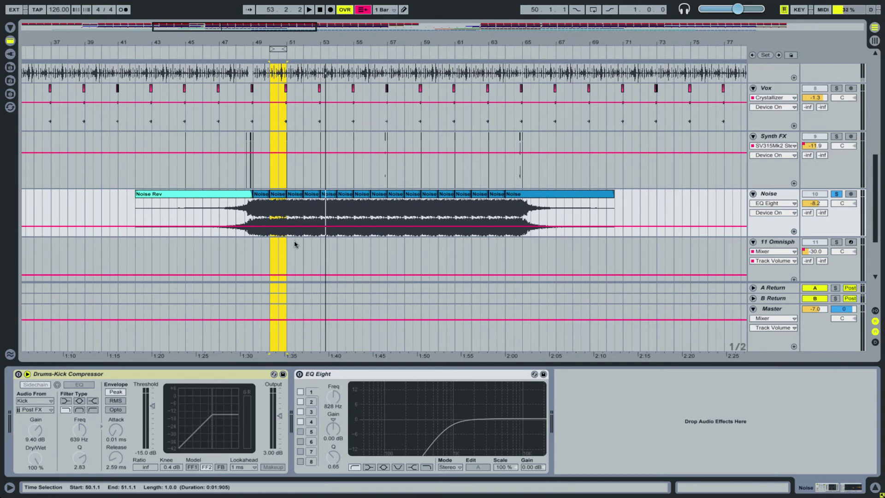
Step: Switch the Drums-Kick Compressor back on, show its sidechain source choices while keeping Kick, and play the Noise track
left_click(18, 374)
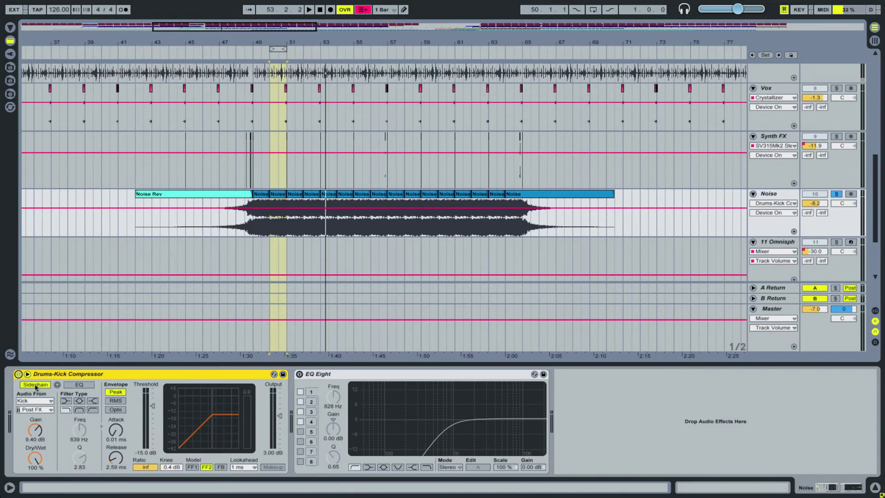
left_click(22, 401)
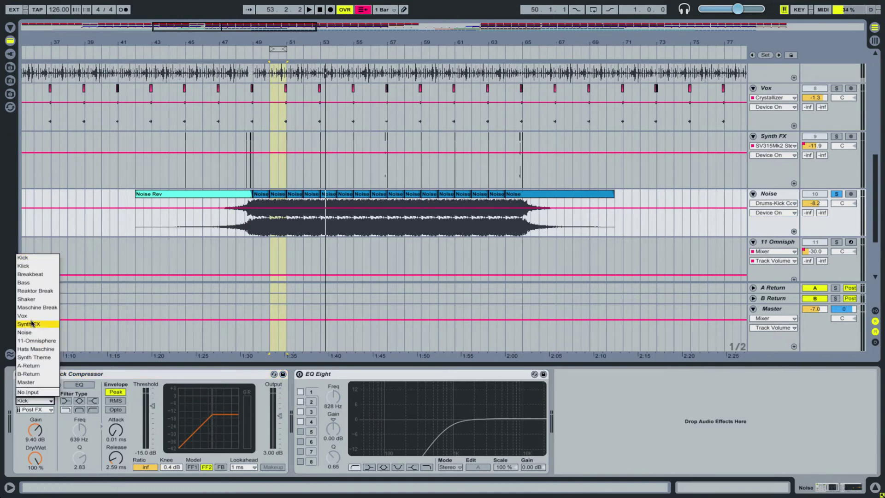
left_click(19, 458)
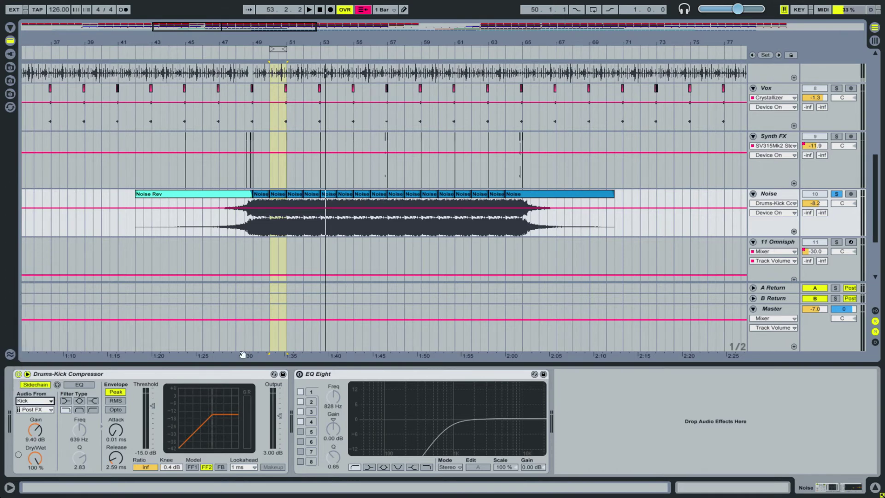
key("space")
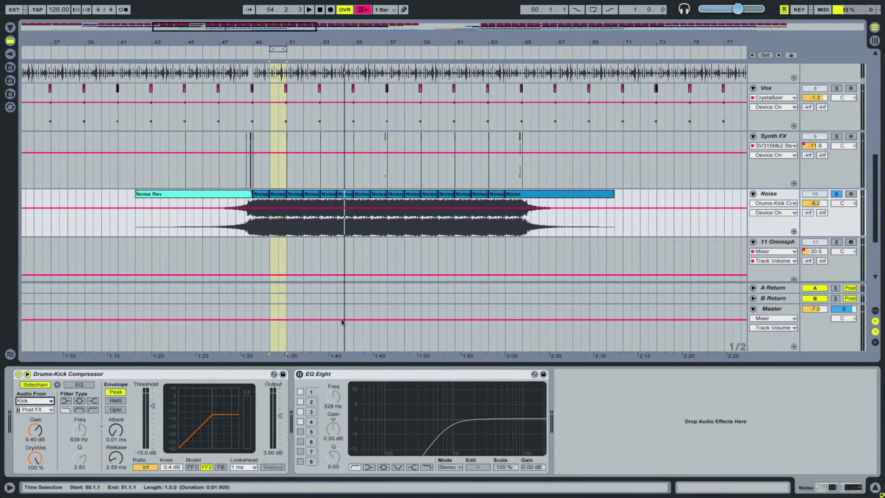
key("space")
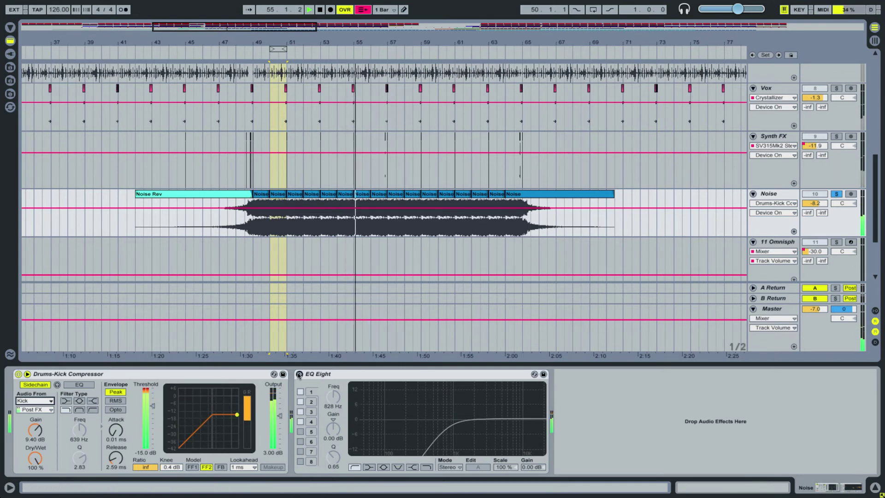
Step: Compare the soloed Noise track with EQ Eight on and off during playback, leaving EQ Eight switched on
left_click(299, 374)
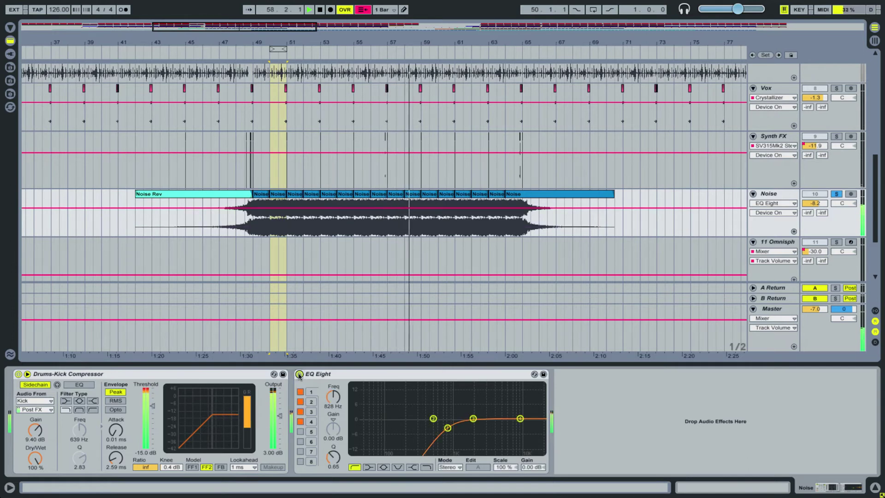
key("space")
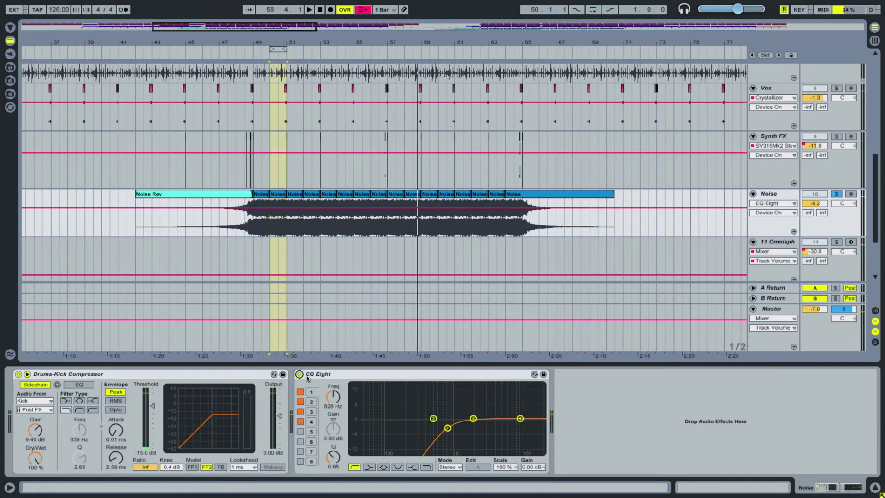
key("space")
left_click(300, 374)
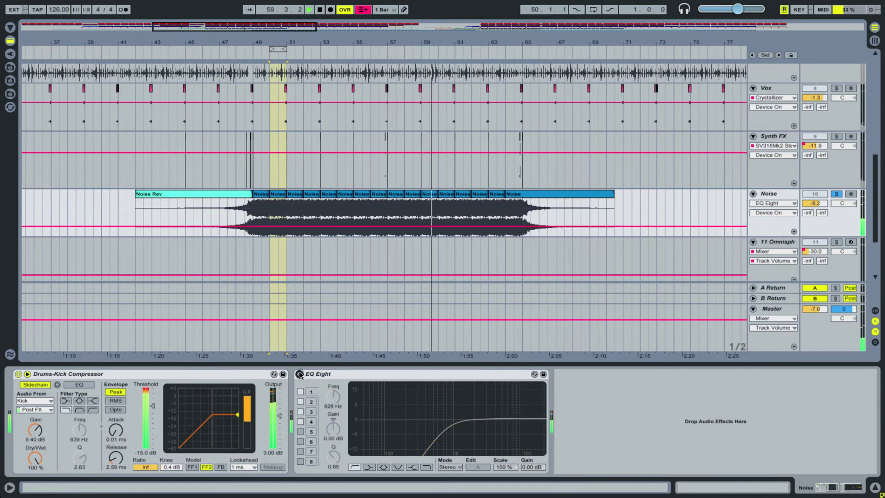
left_click(300, 375)
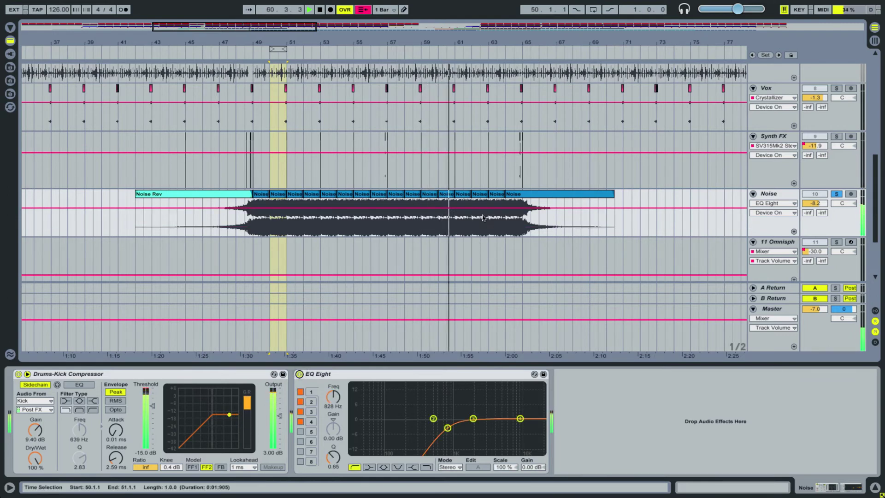
key("space")
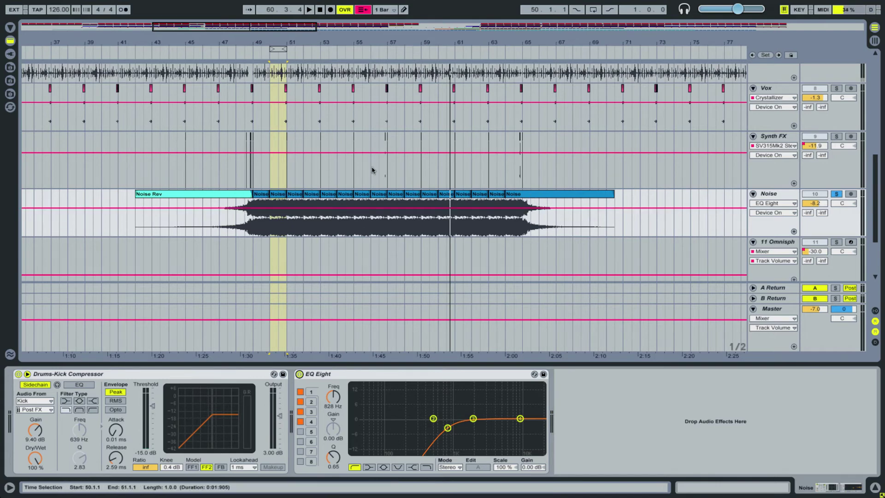
Step: Unsolo Noise and play the full mix from about bar 44, toggling the compressor's sidechain off and back on
left_click(837, 194)
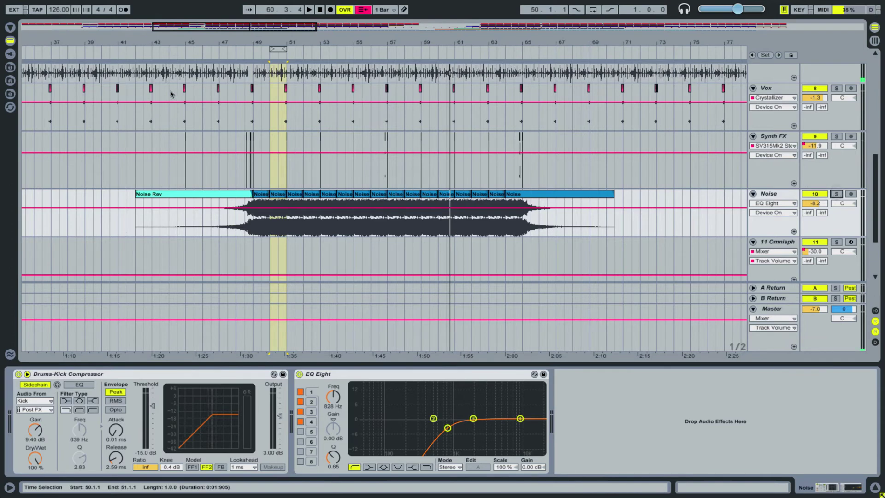
left_click(167, 52)
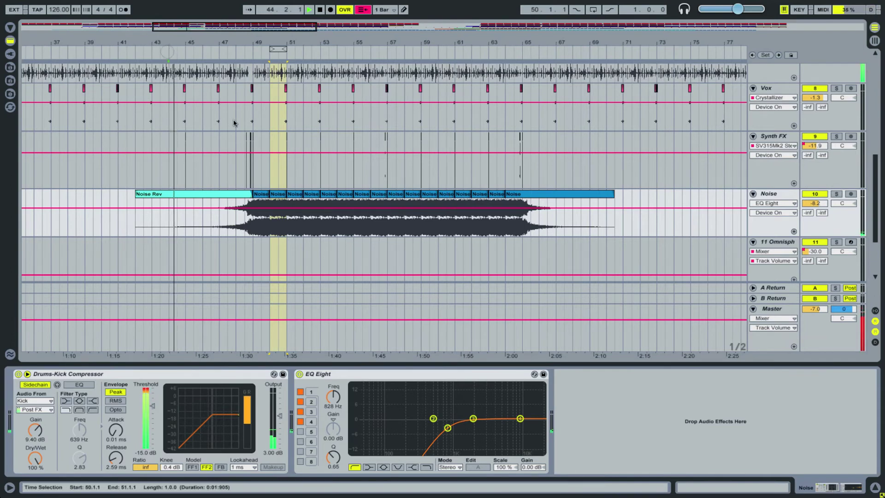
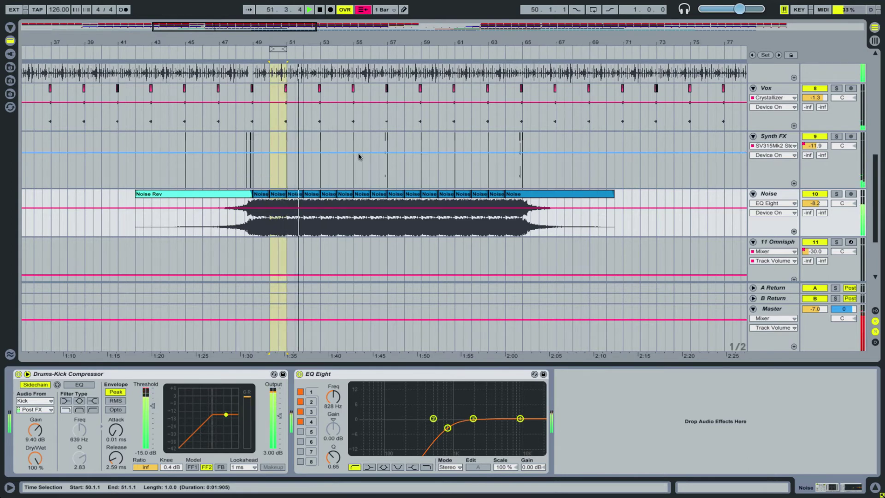
left_click(29, 385)
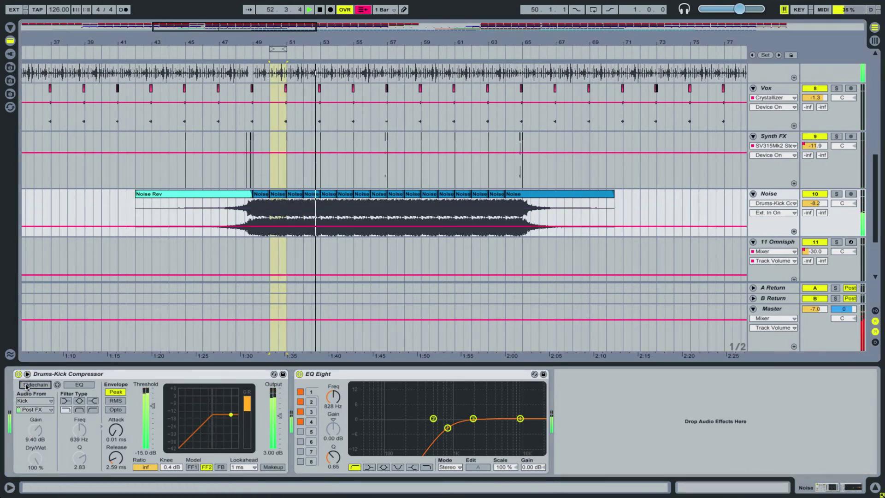
left_click(29, 385)
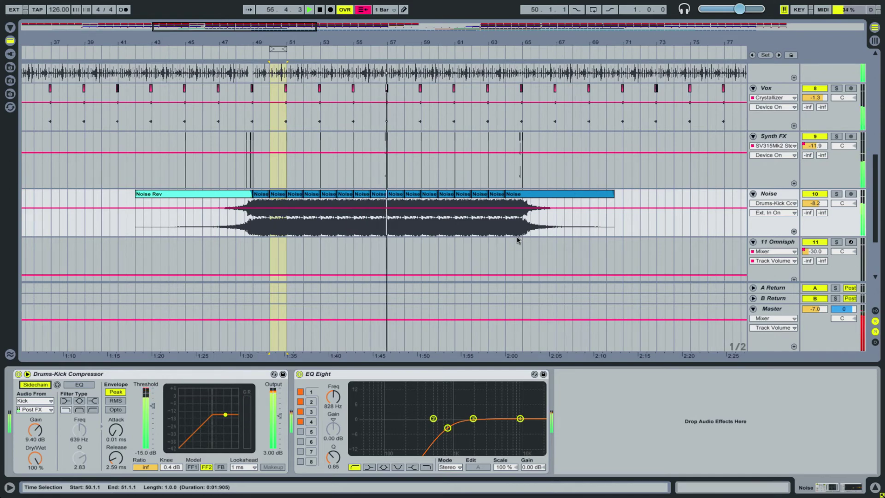
key("space")
Step: Select the 11-Omnisphere track to show its device chain, frame its clip with the volume automation, and solo the track
scroll(520, 221, "down", 3)
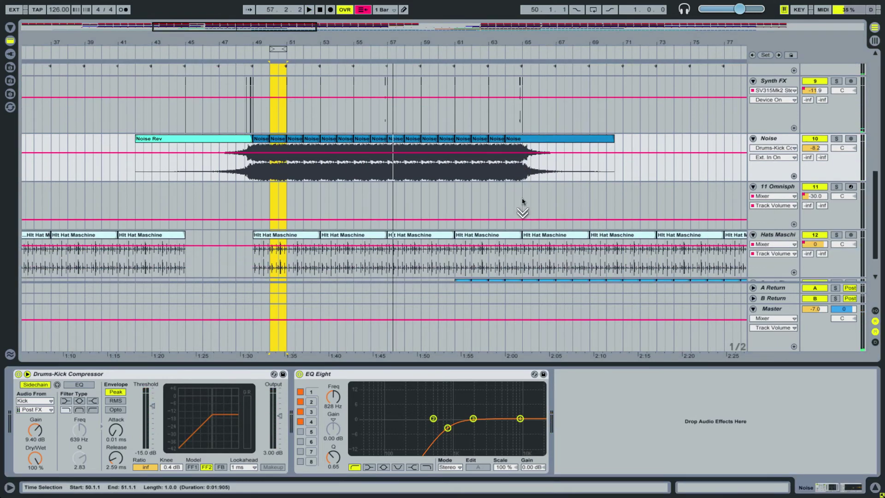
scroll(525, 195, "down", 1)
scroll(433, 198, "down", 1)
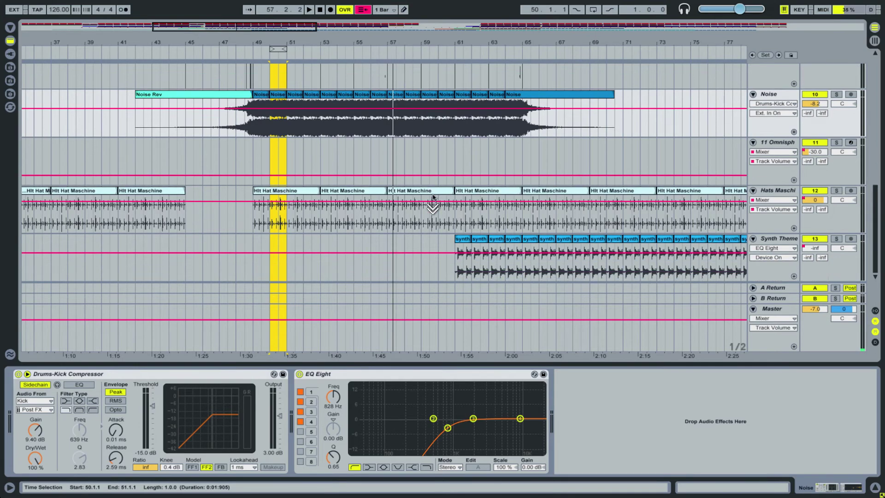
left_click(830, 173)
left_click_drag(458, 50, 426, 58)
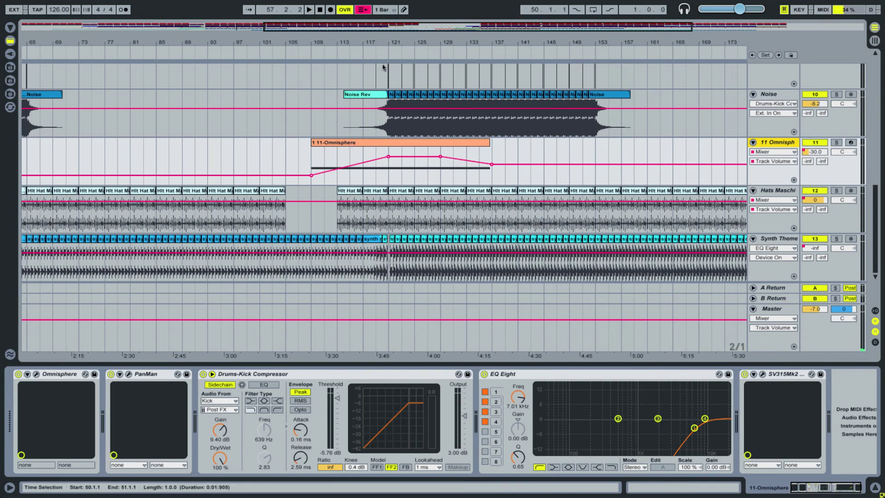
left_click_drag(377, 41, 377, 46)
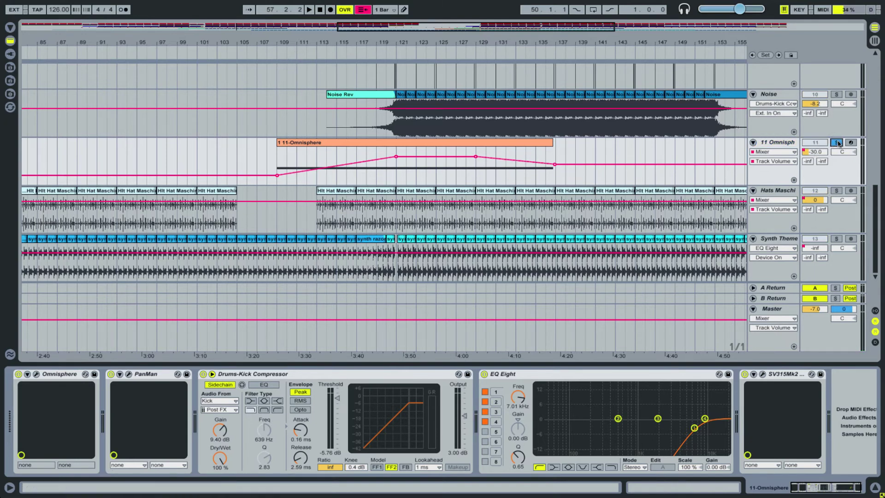
Step: Unsolo and deactivate the 11-Omnisphere track, and play the breakdown from about bar 111 while viewing the other tracks
left_click(822, 145)
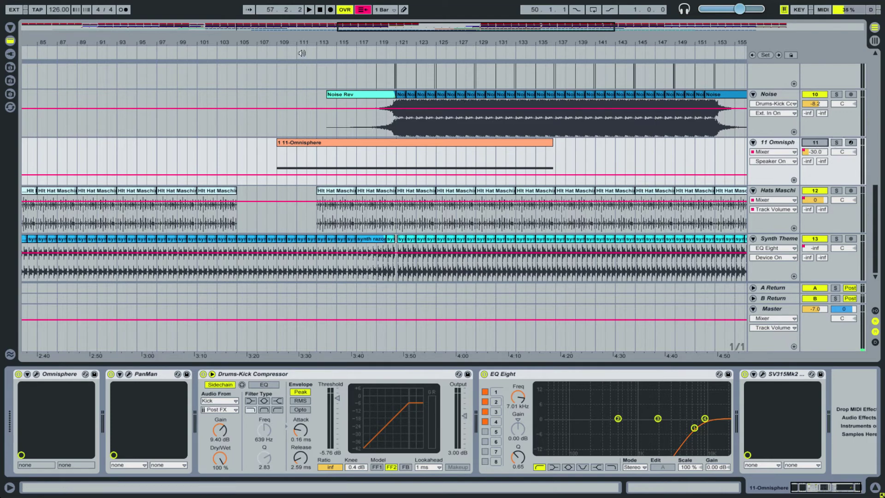
left_click(302, 53)
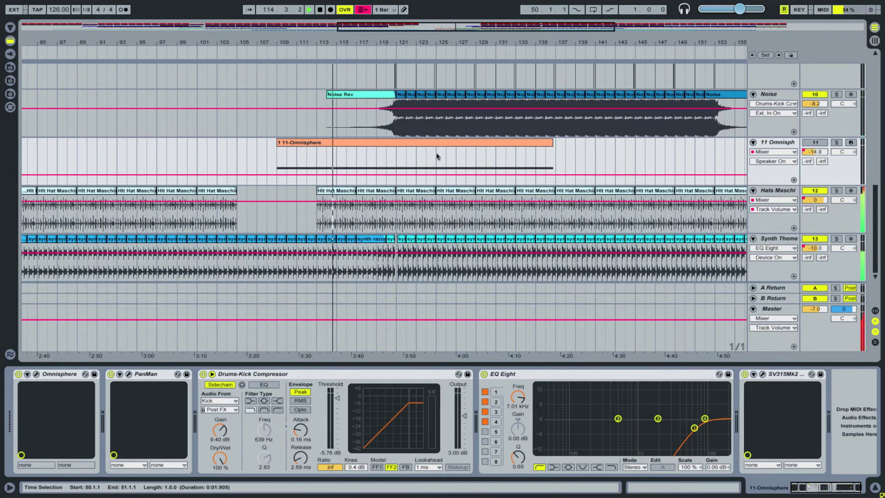
scroll(438, 156, "up", 5)
scroll(435, 138, "down", 2)
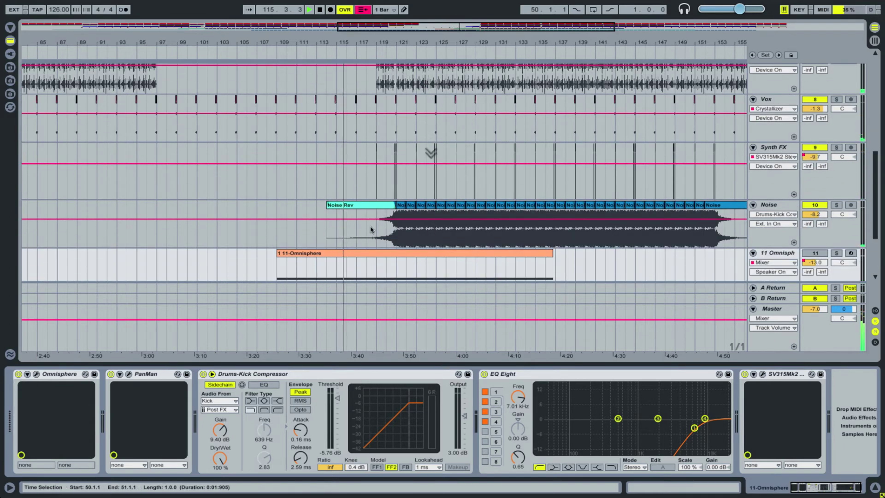
scroll(385, 153, "up", 1)
scroll(385, 155, "up", 3)
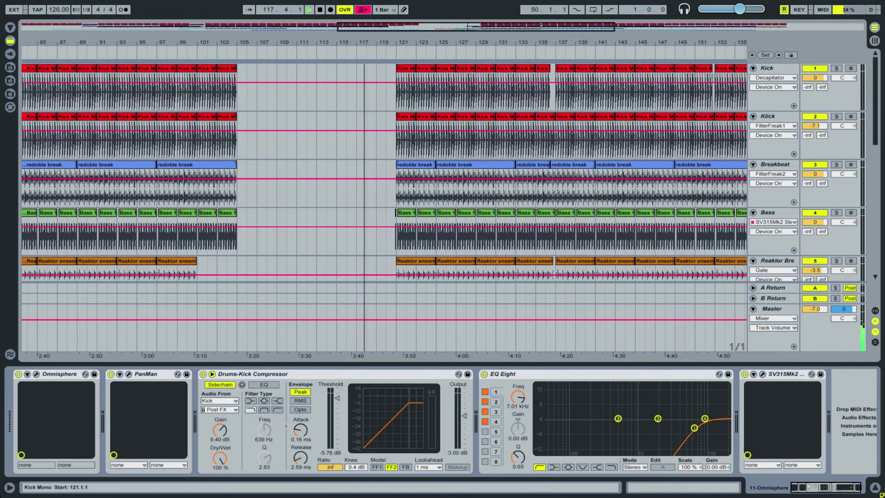
scroll(399, 137, "down", 4)
scroll(398, 140, "down", 2)
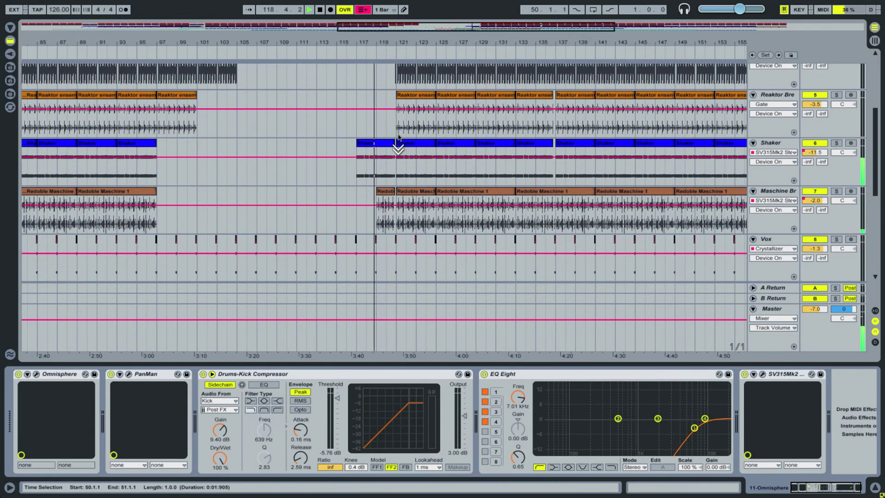
Step: Stop playback past the drop at bar 121 and solo the 11-Omnisphere track
scroll(398, 129, "up", 5)
left_click_drag(399, 42, 395, 41)
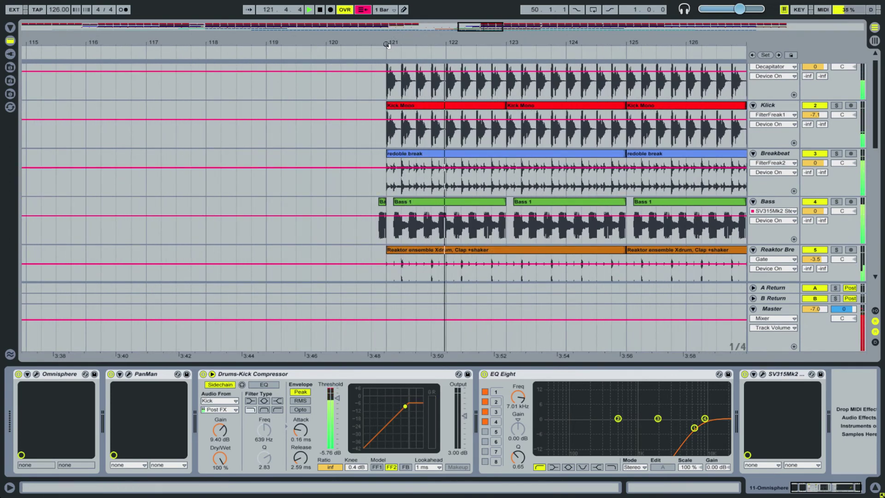
left_click_drag(394, 44, 393, 38)
scroll(392, 212, "down", 5)
scroll(392, 206, "down", 5)
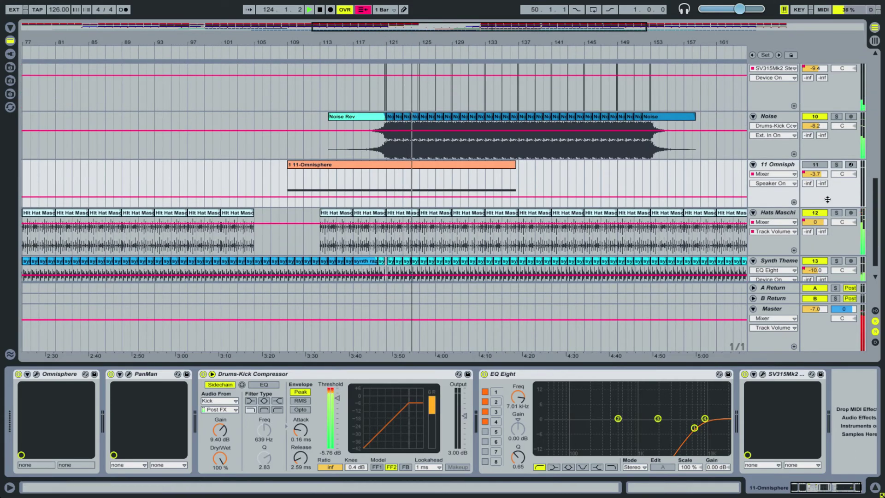
left_click(826, 166)
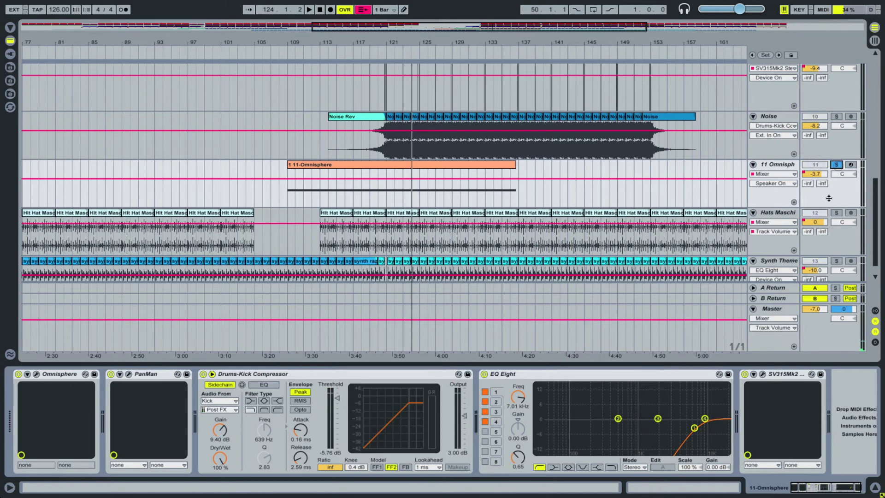
Step: Display the 11-Omnisphere track's Track Volume automation and play the soloed clip from about bar 109
left_click_drag(366, 40, 366, 52)
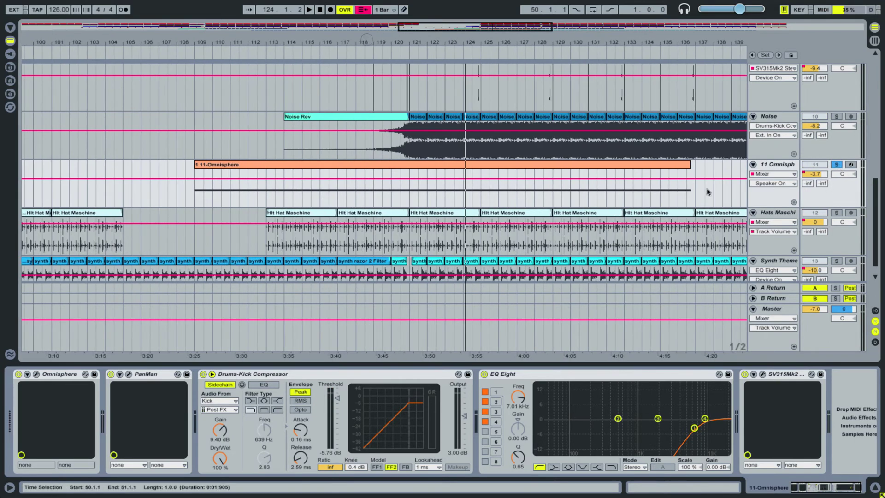
left_click(775, 183)
left_click(771, 206)
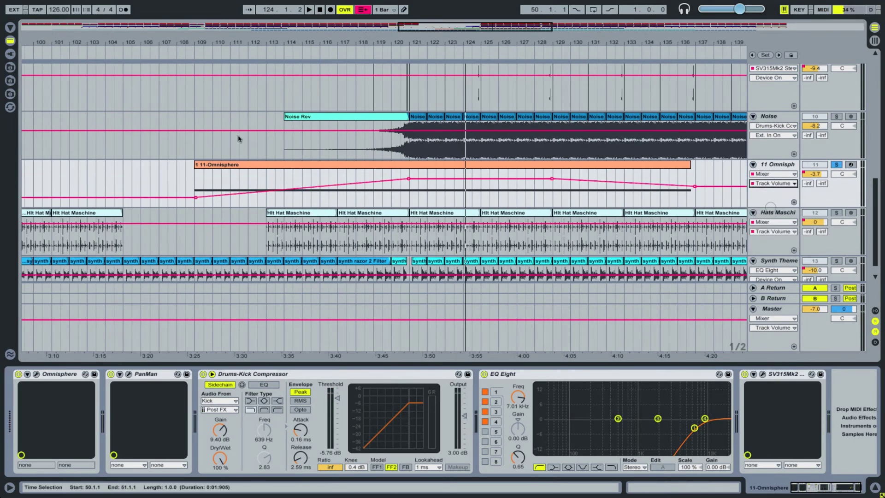
left_click(191, 45)
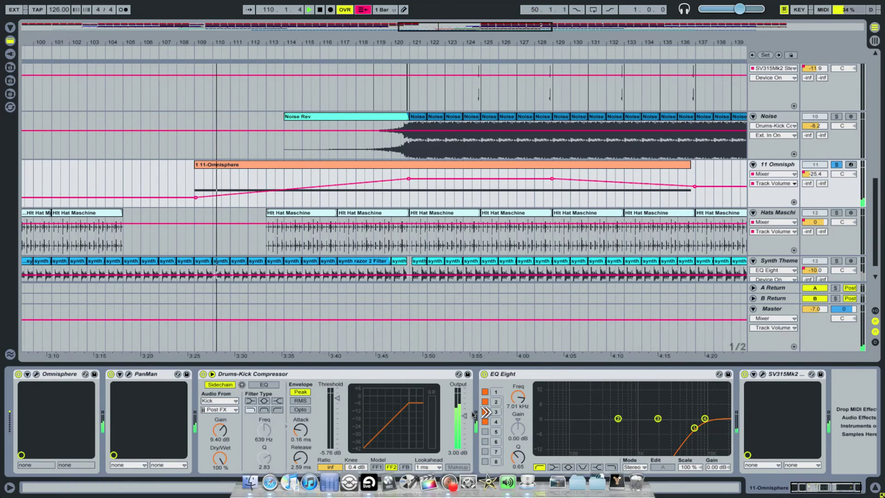
Step: Open the Omnisphere instrument window, reposition it to view the patch during playback, and close it
key("Return")
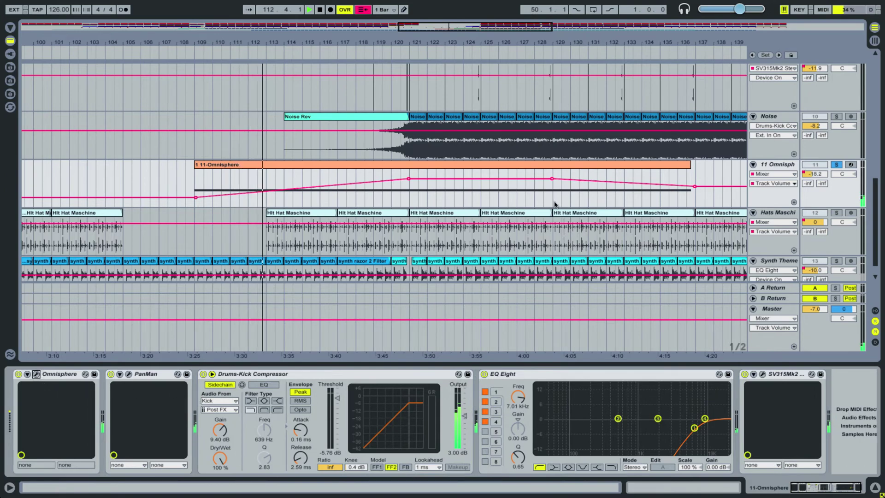
left_click_drag(557, 94, 479, 98)
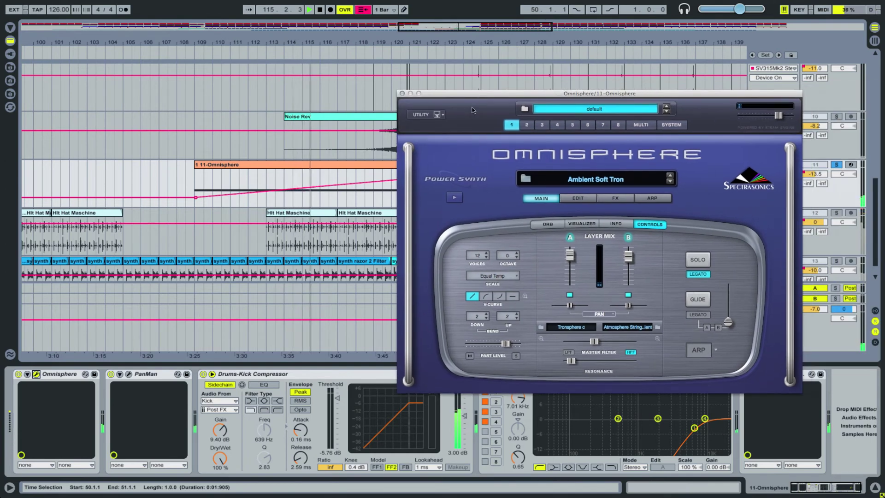
left_click_drag(461, 93, 456, 100)
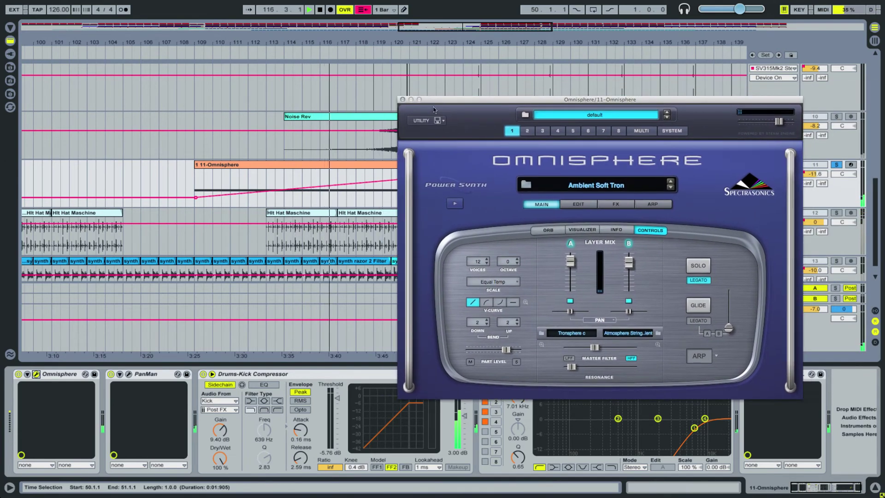
left_click(403, 100)
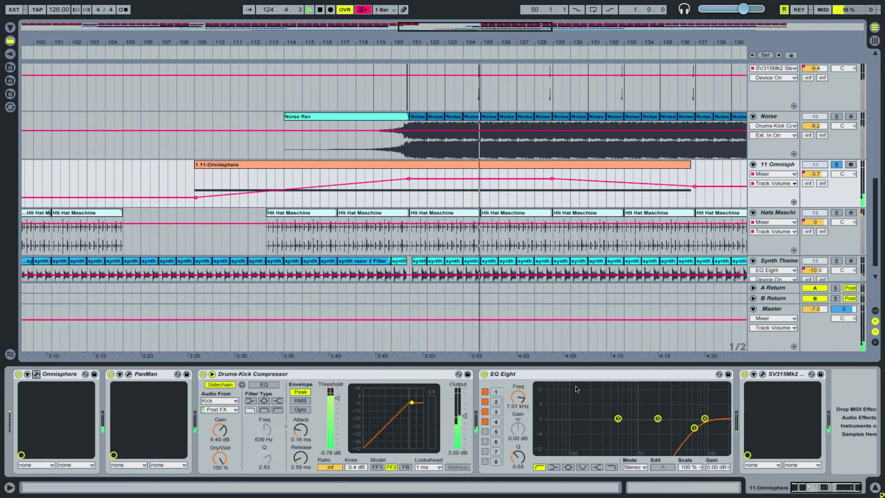
Step: Compare the soloed 11-Omnisphere track with EQ Eight off and on, check the SV315Mk2 compressor's activation, and stop playback
left_click(474, 375)
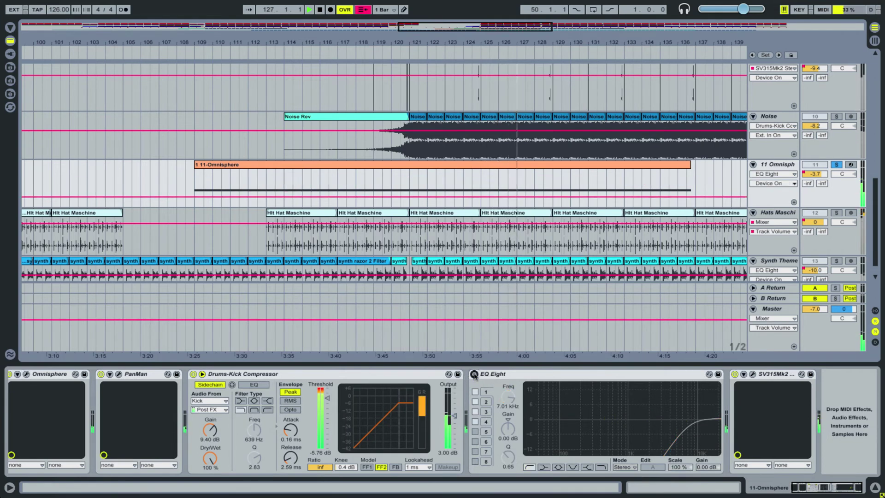
left_click(474, 374)
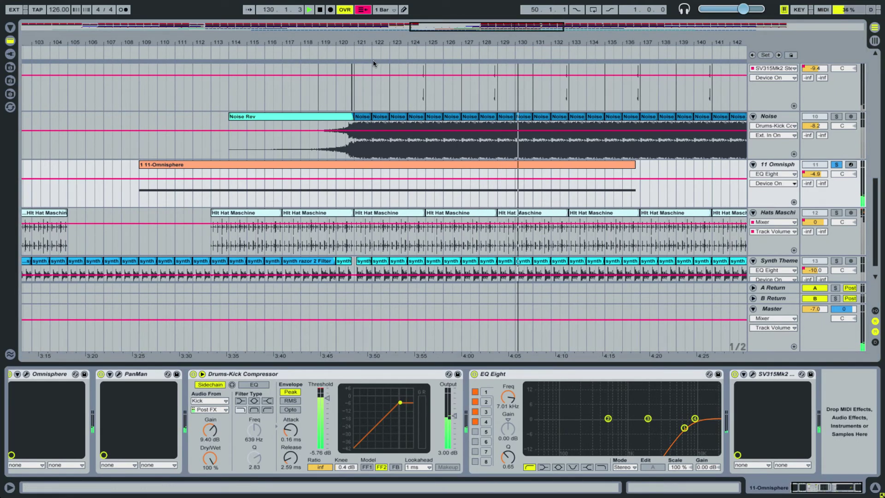
left_click(735, 374)
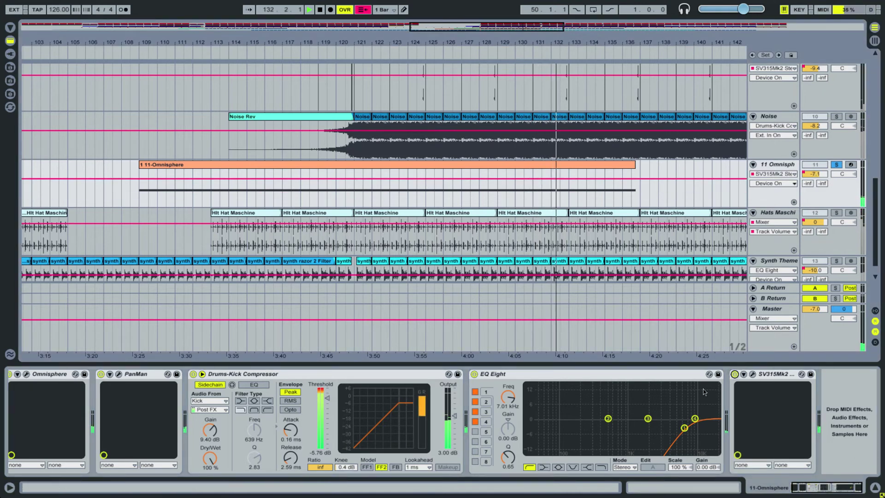
scroll(525, 429, "left", 1)
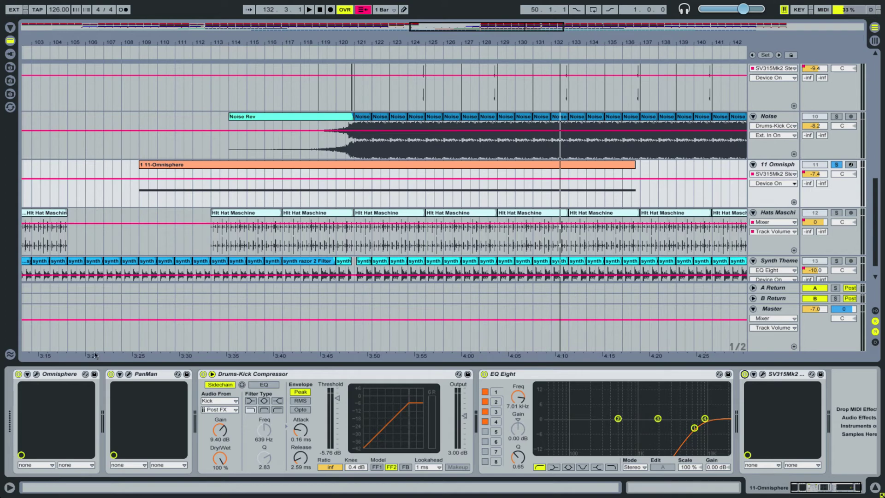
Step: Examine the settings of PanMan and the SV315Mk2 Stereo Compressor on 11-Omnisphere, closing each plug-in window
left_click(129, 376)
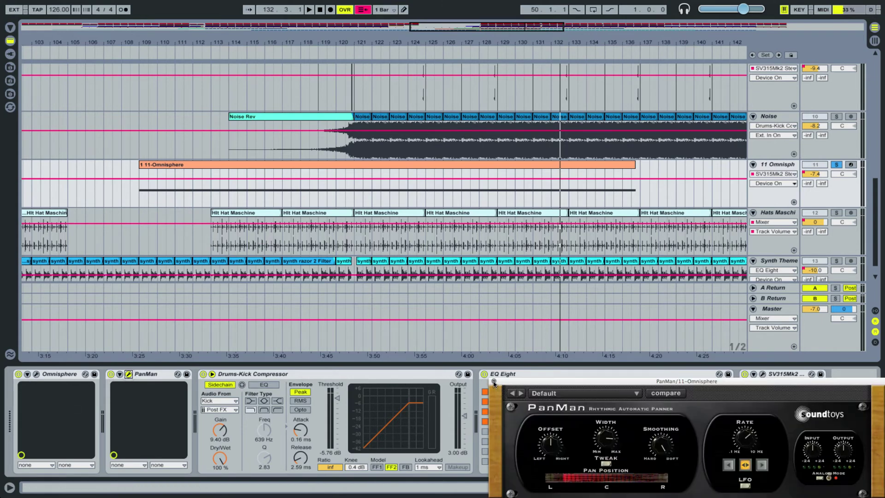
left_click(129, 376)
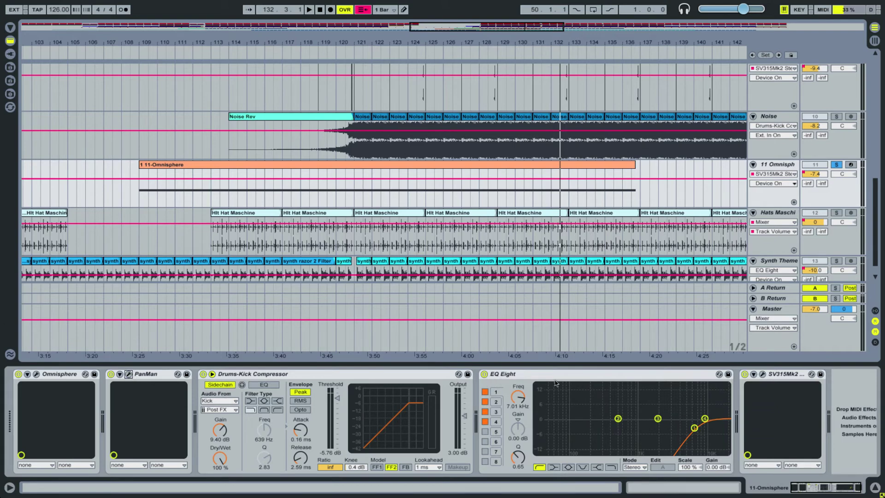
scroll(555, 381, "right", 1)
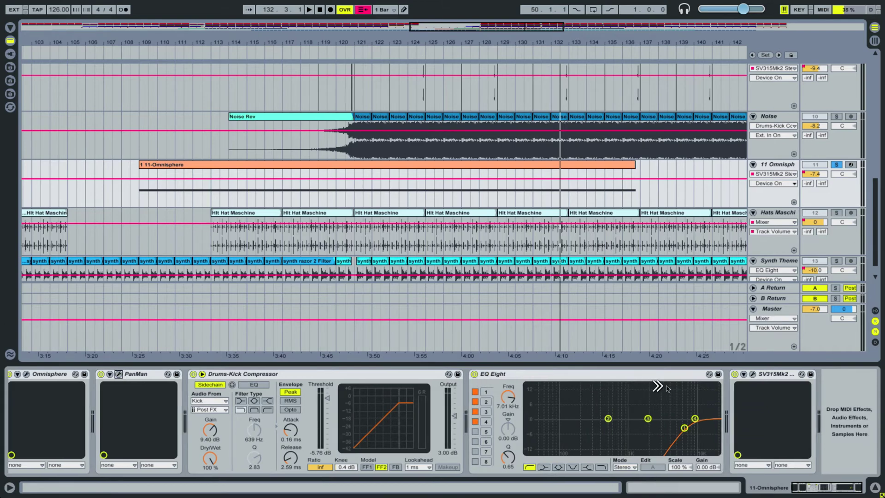
left_click(754, 375)
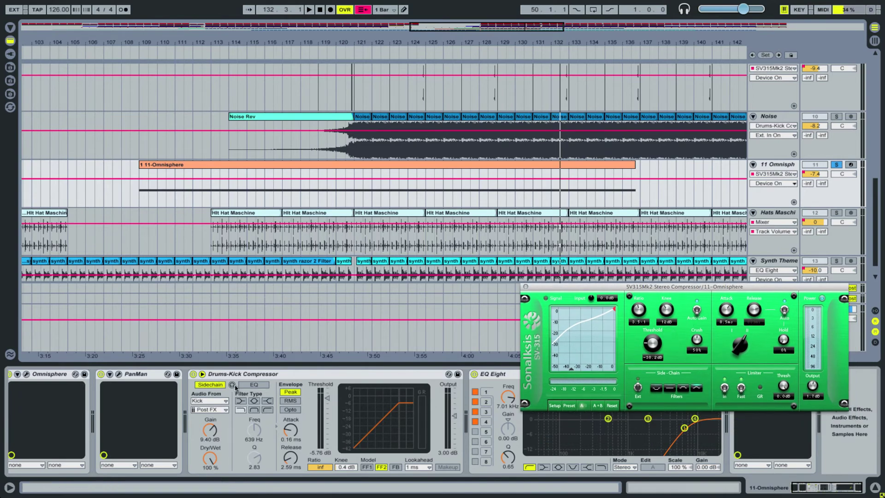
left_click_drag(611, 289, 573, 288)
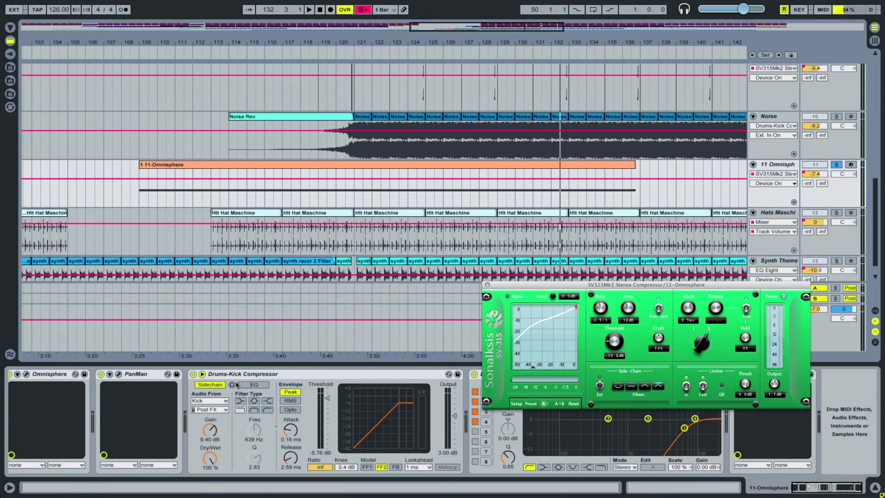
left_click(488, 285)
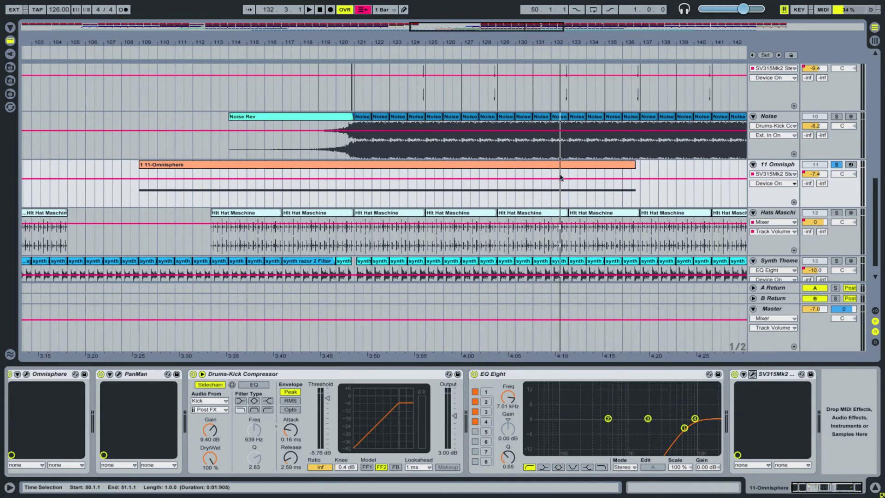
Step: Select the Hats Maschine clip at bar 77 to show its device chain, and solo that track instead of 11-Omnisphere
scroll(493, 178, "up", 1)
scroll(492, 177, "left", 10)
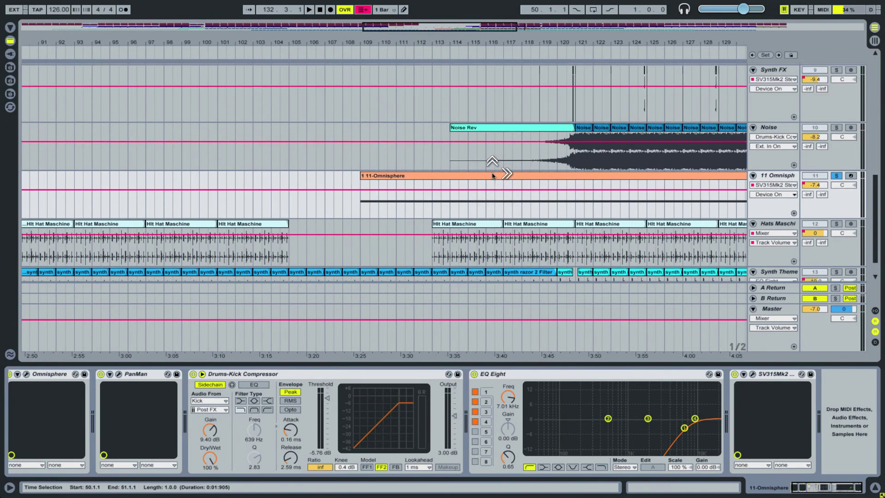
scroll(541, 190, "down", 3)
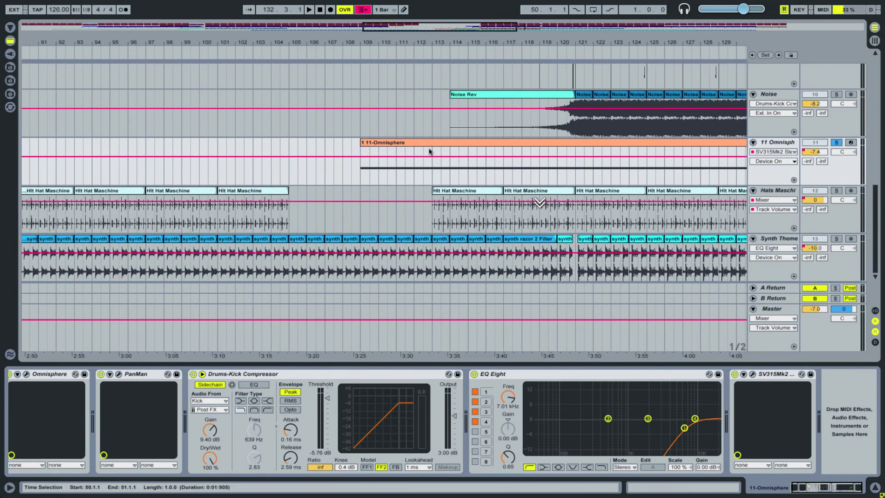
left_click(286, 35)
scroll(286, 35, "left", 20)
scroll(288, 133, "left", 15)
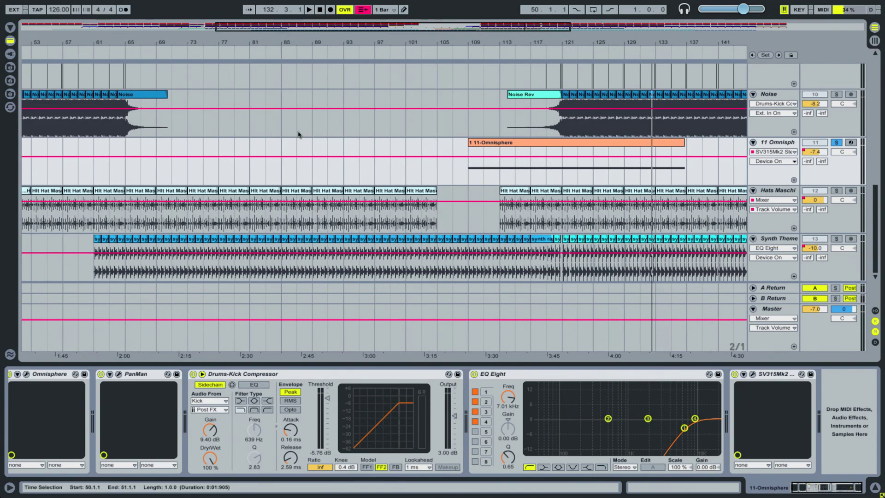
left_click(330, 193)
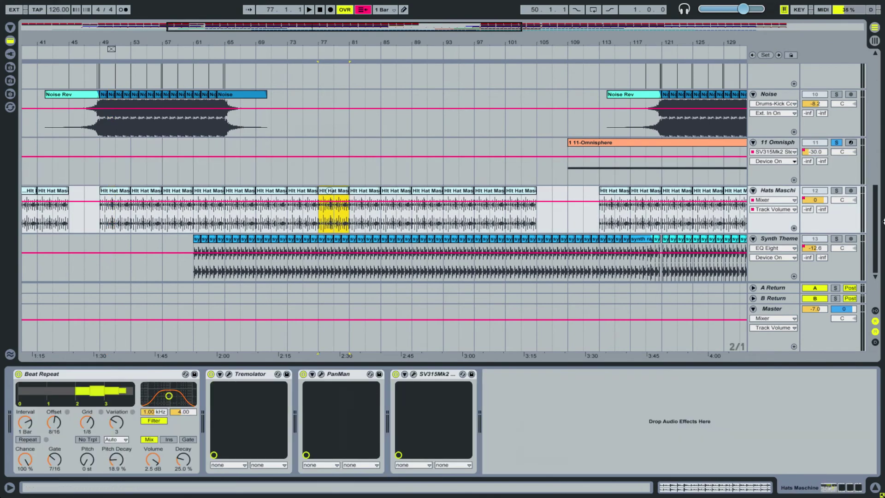
left_click(837, 190)
Step: Switch off Beat Repeat, Tremolator, PanMan and SV315Mk2 on the Hats Maschine track
left_click(19, 375)
left_click(211, 375)
left_click(304, 374)
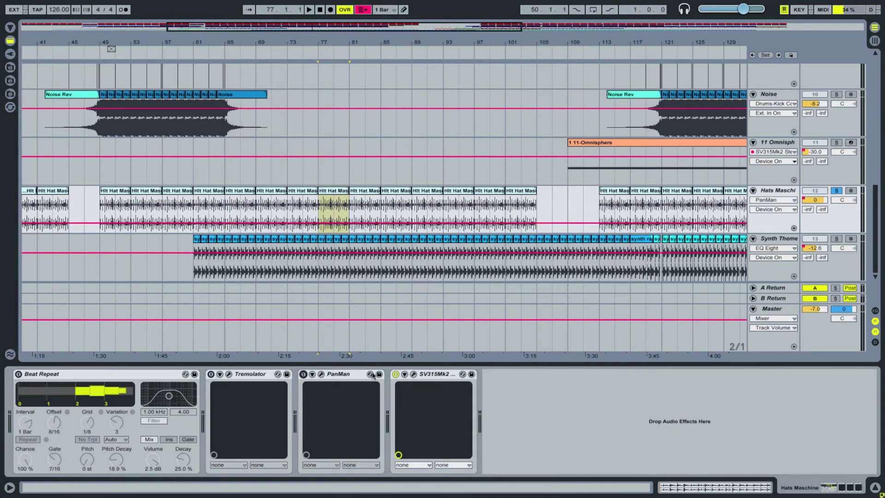
left_click(396, 375)
Step: Loop the Hats Maschine clip from bar 77 to 81 and start playback
left_click(331, 191)
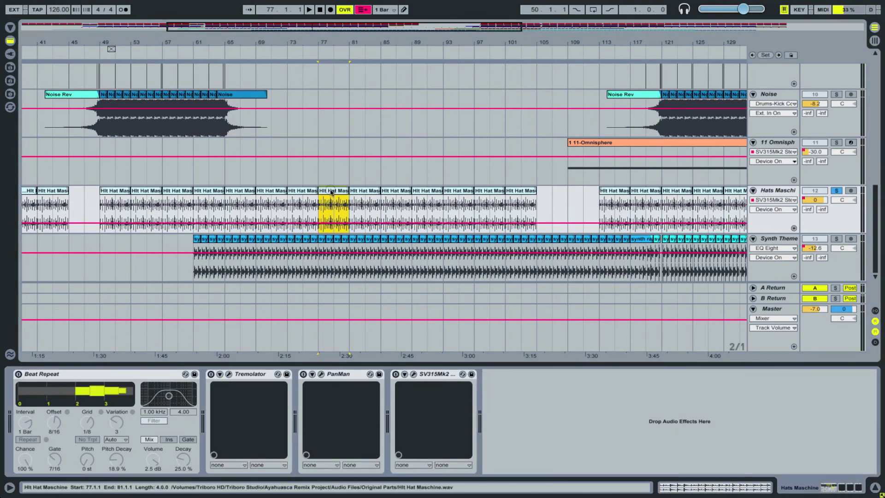
key("ctrl+l")
key("space")
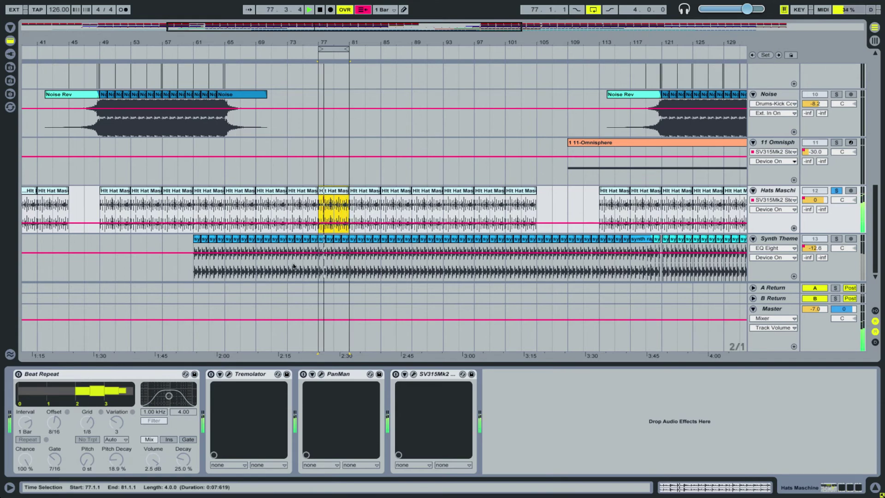
Step: Compare the looped hats with Beat Repeat on and off, leaving Beat Repeat switched on
left_click(99, 377)
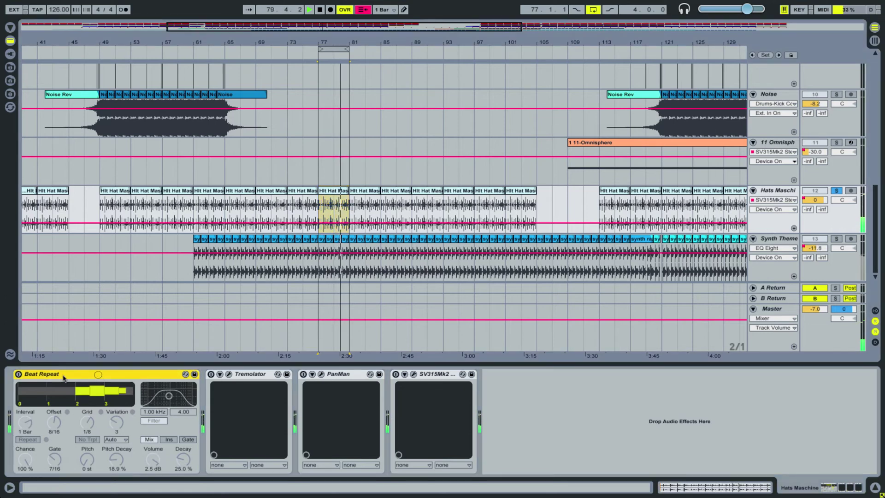
key("0")
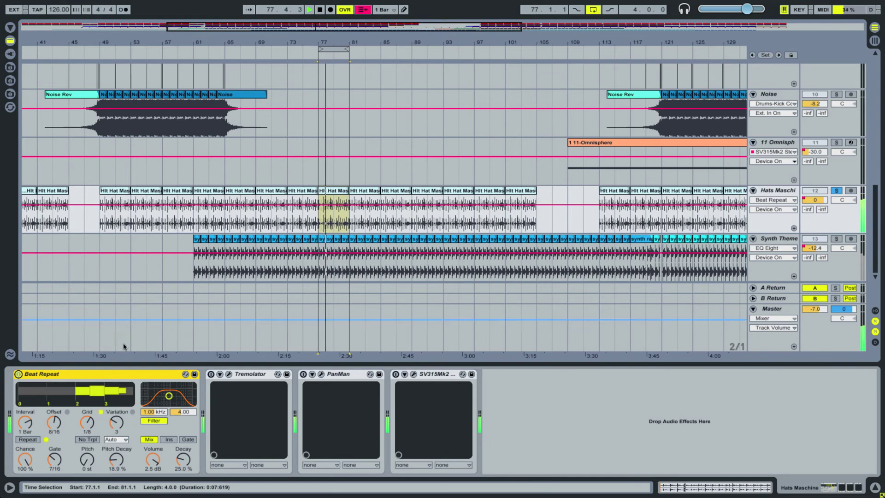
left_click(18, 375)
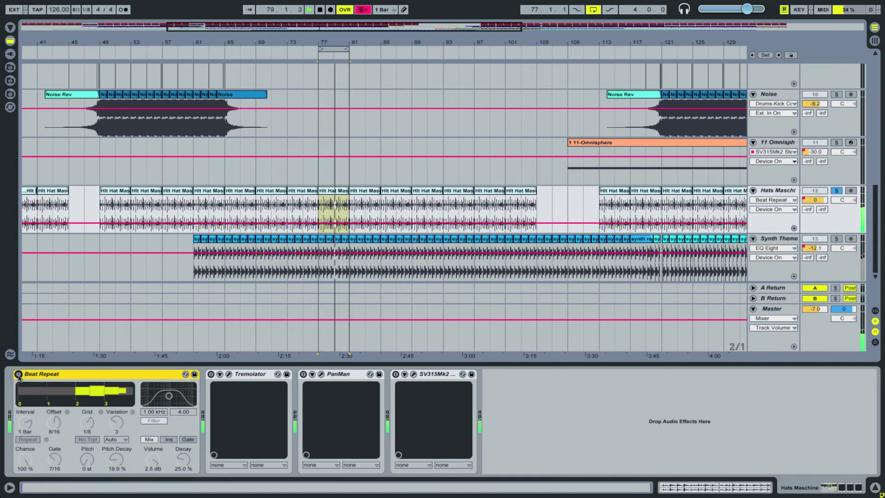
left_click(18, 374)
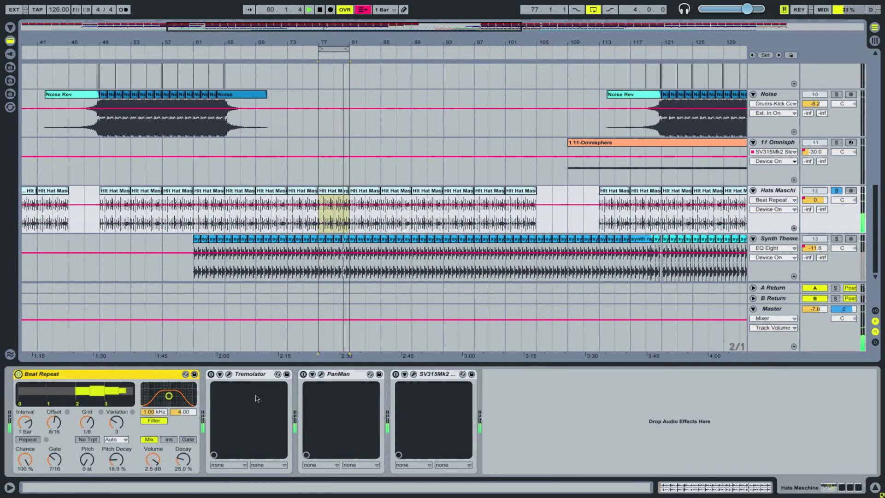
Step: Open the Tremolator window, switch the effect on, and view its preset list while keeping the Default preset
left_click(228, 375)
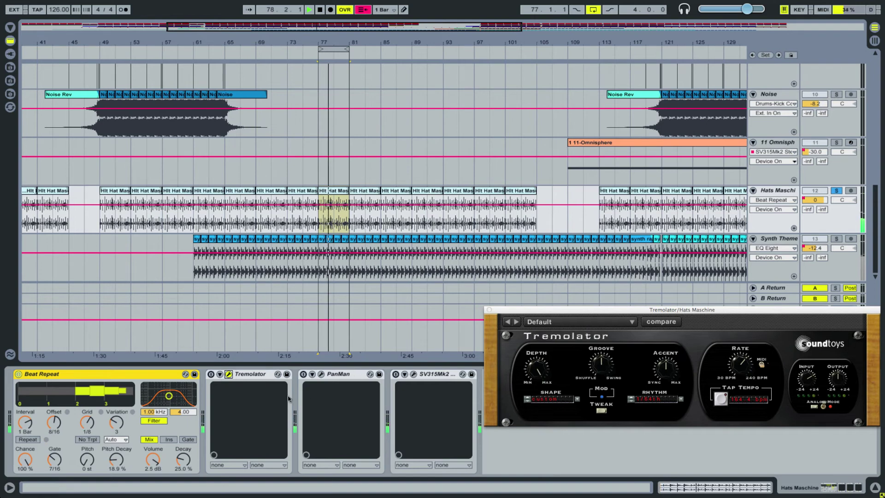
left_click(211, 374)
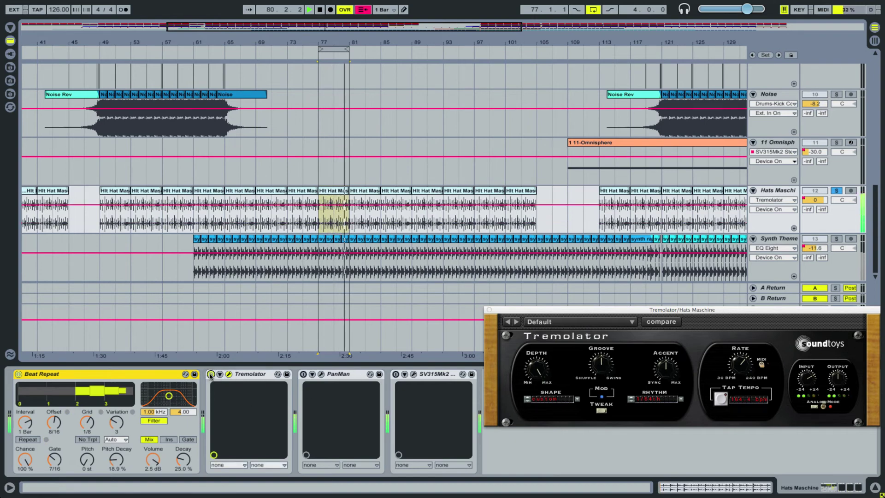
left_click(616, 321)
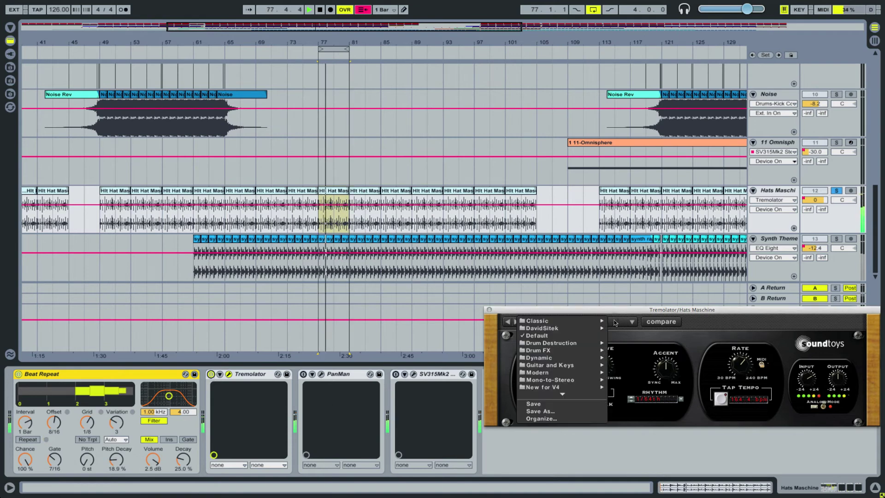
left_click(711, 321)
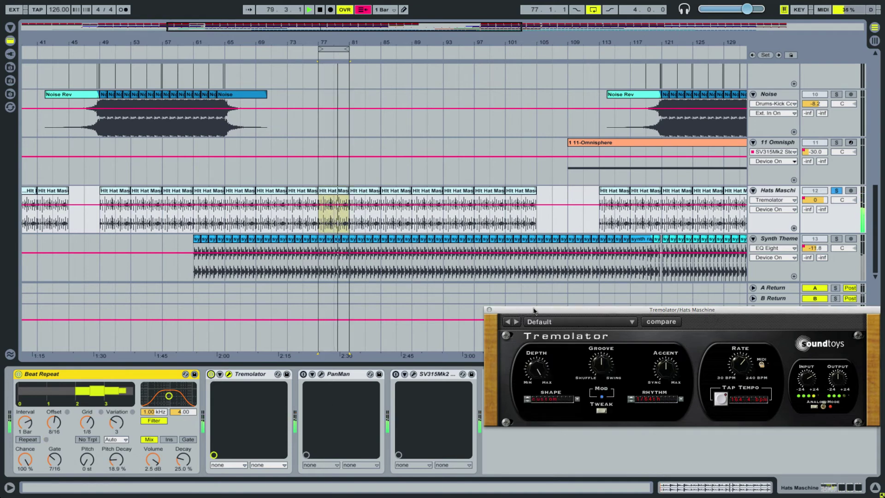
Step: Close the Tremolator window and switch on PanMan and SV315Mk2 on the Hats Maschine track, viewing each plug-in's window
mouse_move(534, 310)
left_mouse_down()
mouse_move(515, 295)
mouse_move(528, 306)
left_mouse_up()
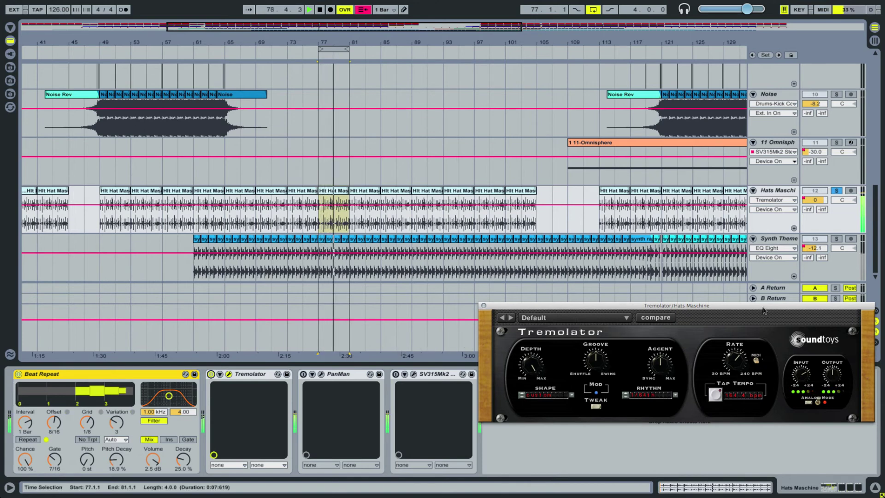
left_click(484, 306)
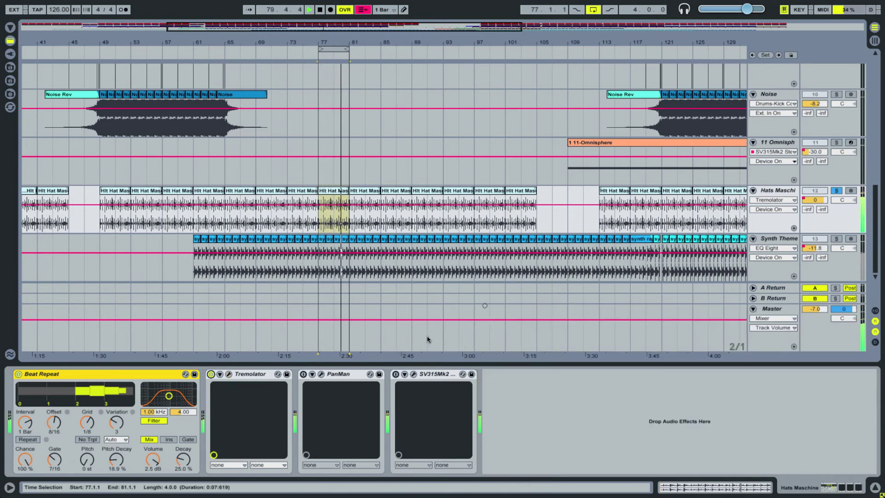
left_click(303, 374)
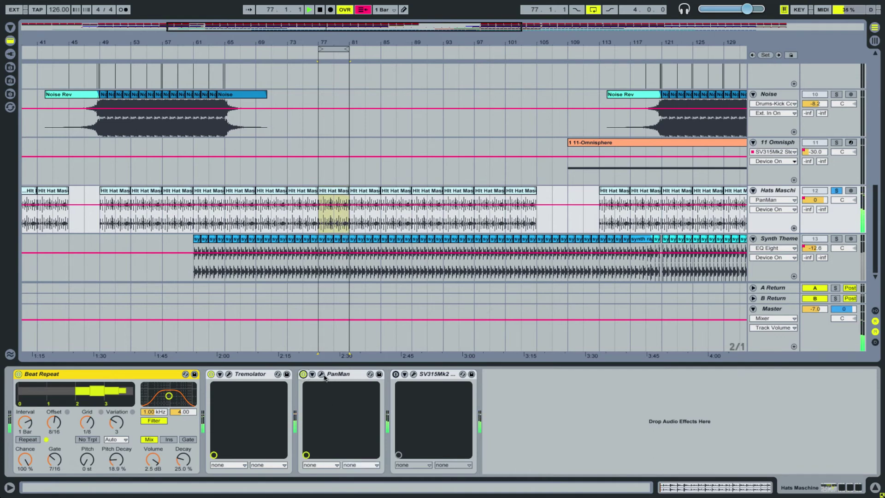
left_click(323, 375)
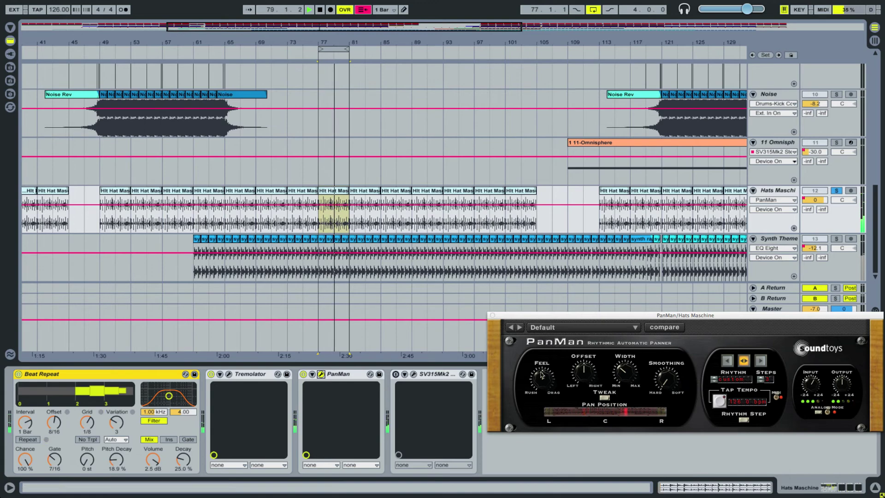
left_click(492, 316)
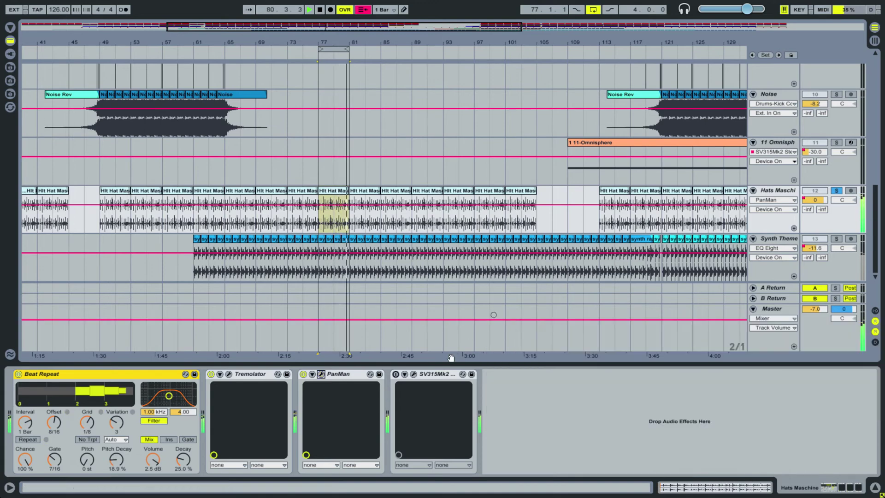
left_click(412, 374)
left_click(562, 333)
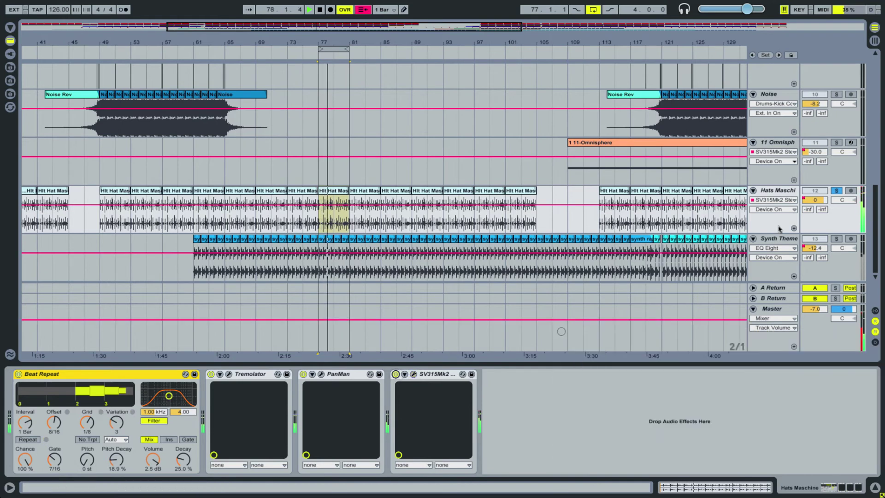
Step: Unsolo the Hats Maschine track and compare the full mix with the hats muted and unmuted
left_click(837, 191)
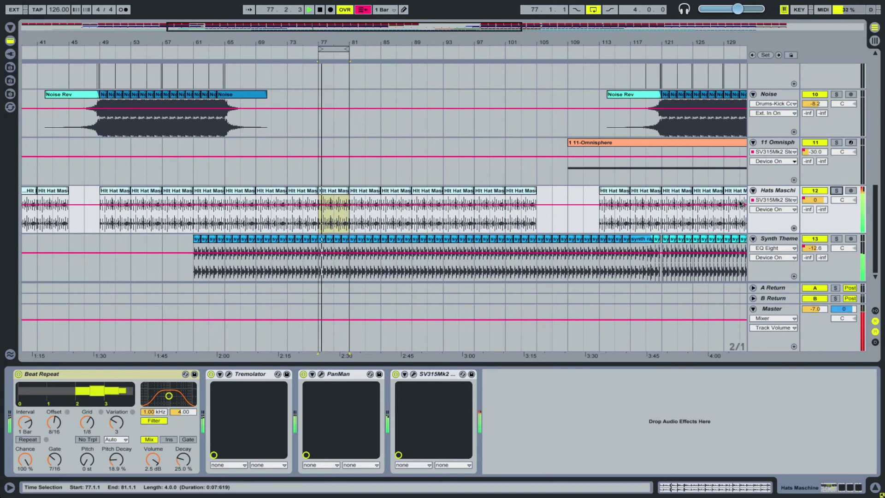
left_click(812, 191)
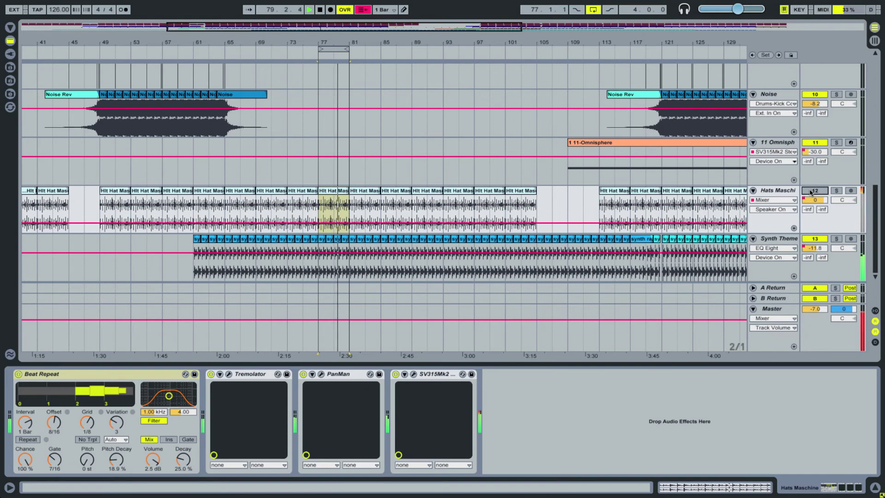
left_click(811, 191)
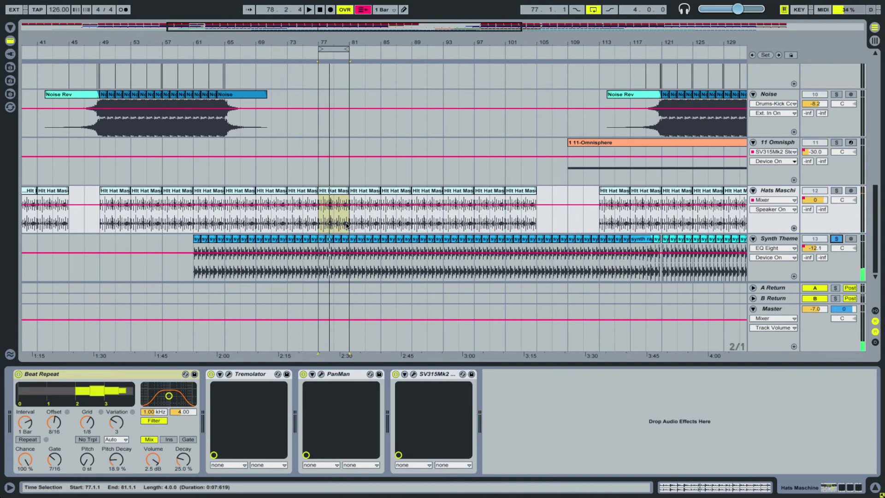
Step: Play the soloed Synth Theme track and examine its device chain through to the Generic Compressor
key("space")
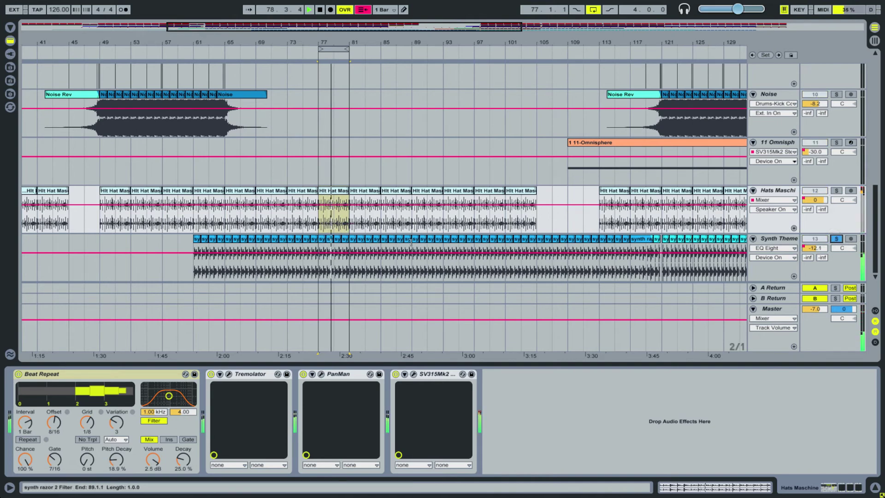
left_click(831, 272)
scroll(180, 413, "right", 6)
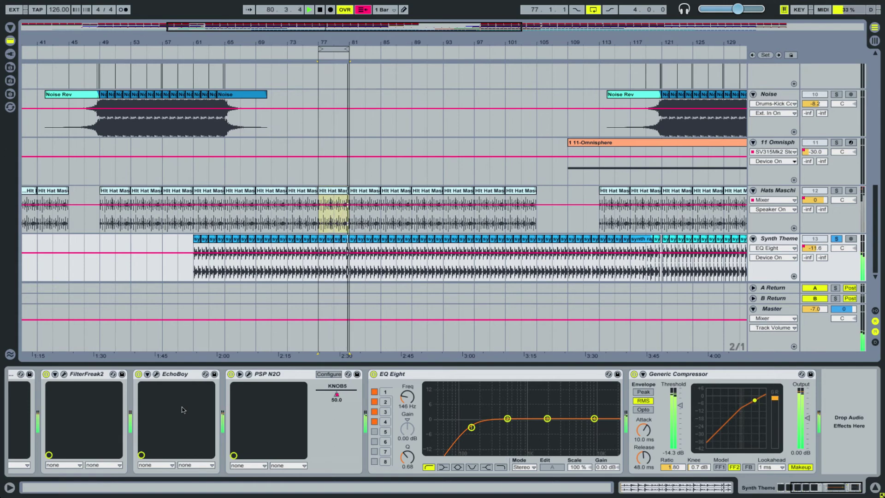
left_click_drag(357, 43, 356, 36)
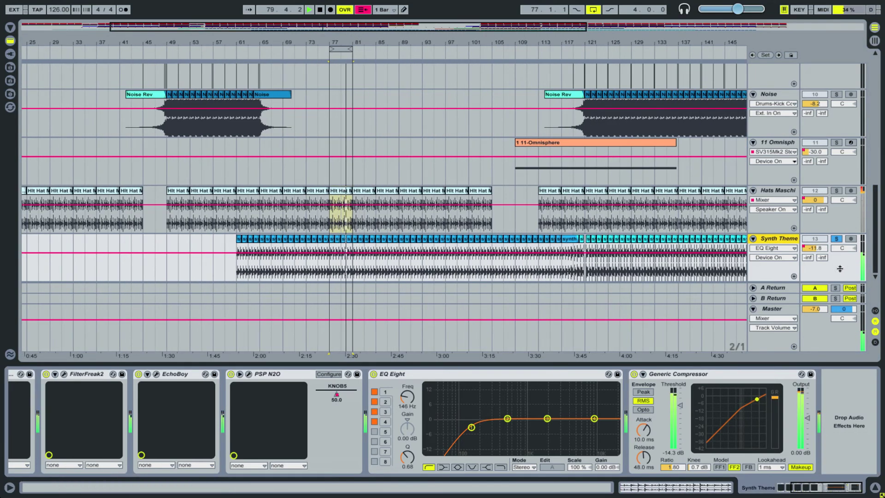
Step: Show the TBK Frequency automation on the Synth Theme track
left_click(765, 250)
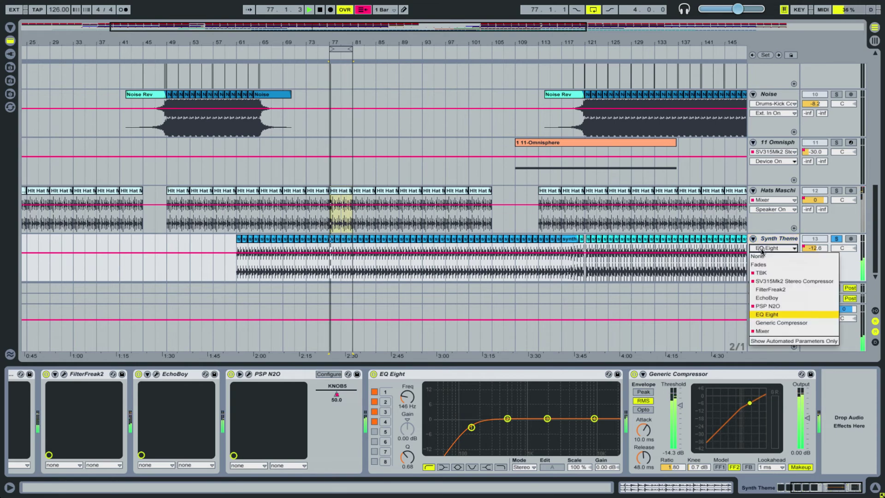
left_click(769, 274)
left_click(766, 258)
left_click(768, 278)
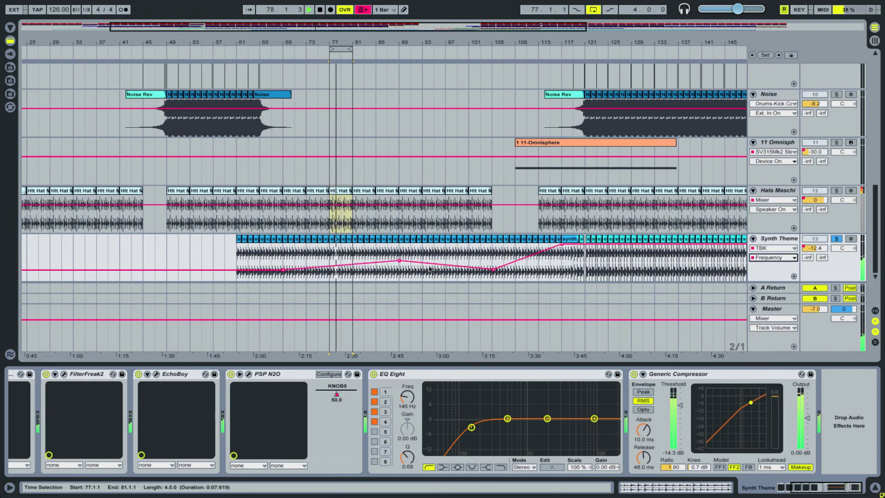
Step: Show the SV315Mk2 Stereo Compressor's SCFilter automation on the Synth Theme track and inspect the compressor's window
left_click(768, 249)
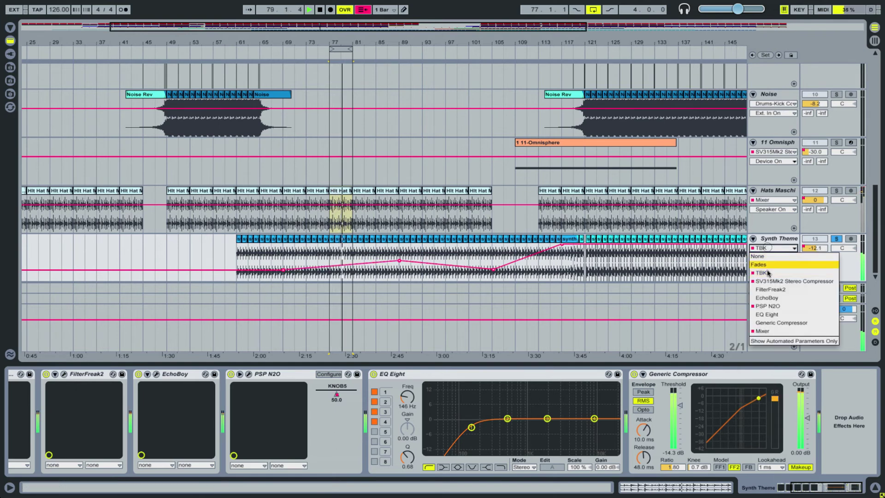
left_click(770, 282)
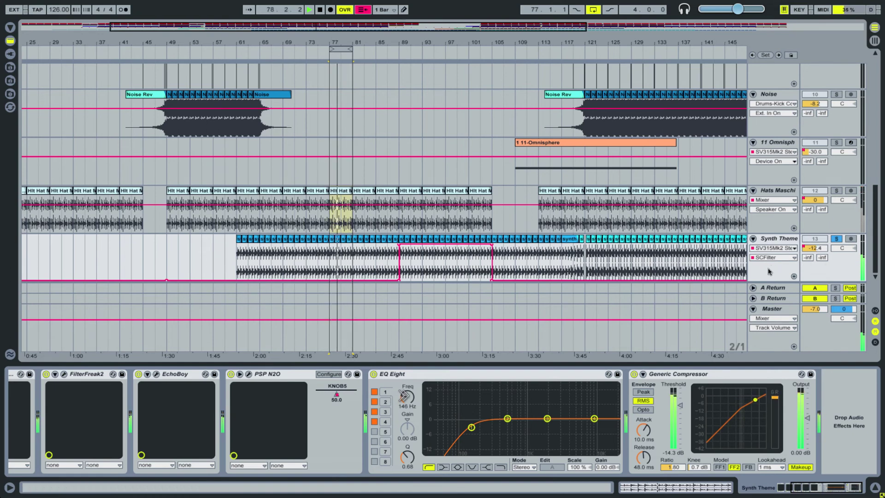
scroll(553, 401, "left", 5)
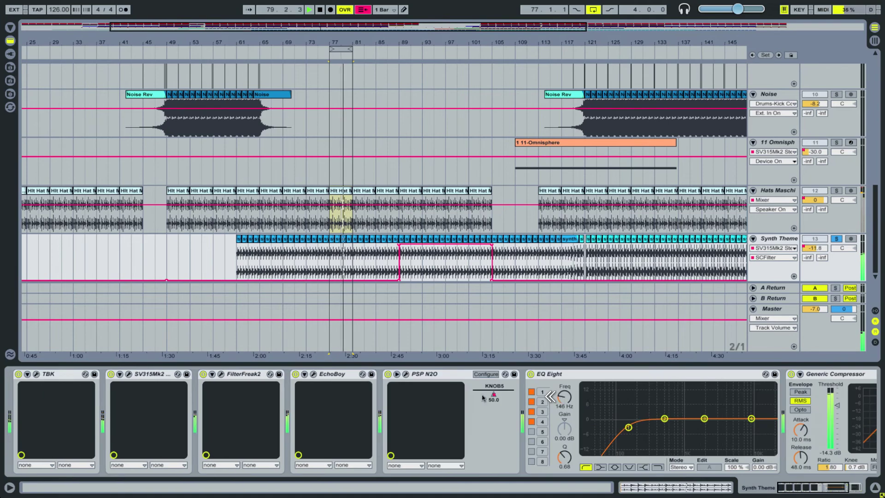
left_click(128, 374)
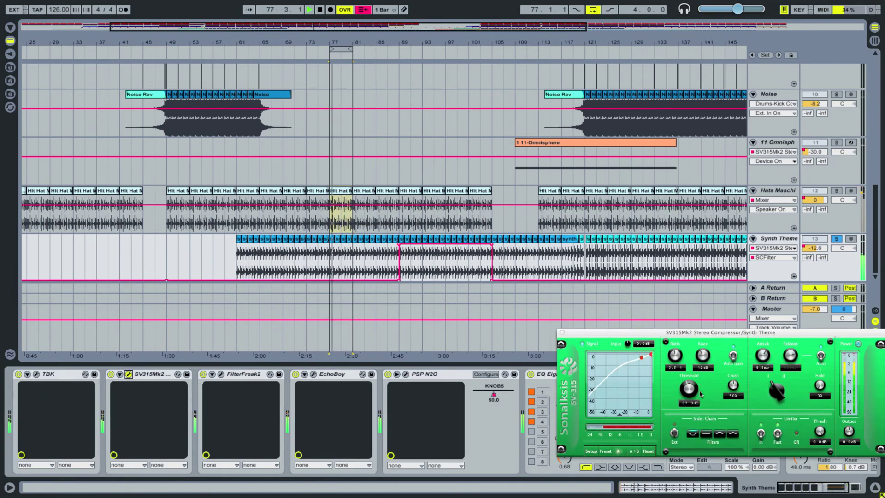
left_click(562, 332)
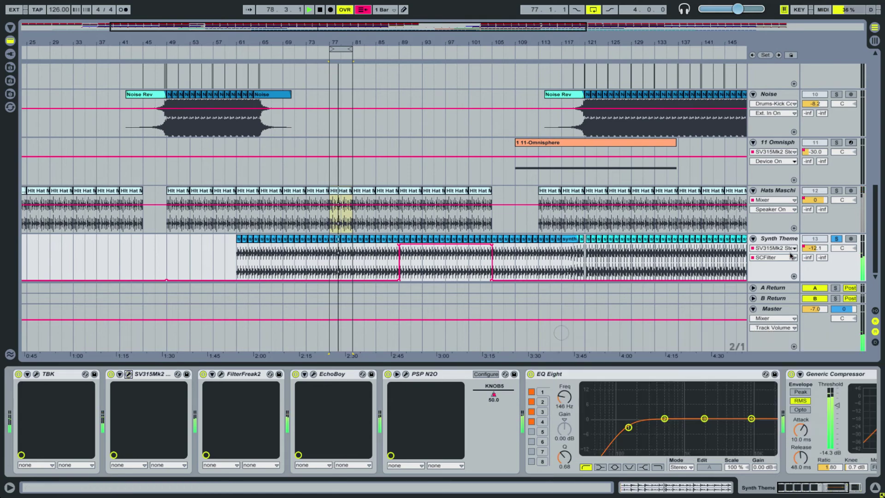
Step: Show the SV315Mk2 compressor's LevelDet automation across a wider stretch of the Synth Theme track
left_click(764, 257)
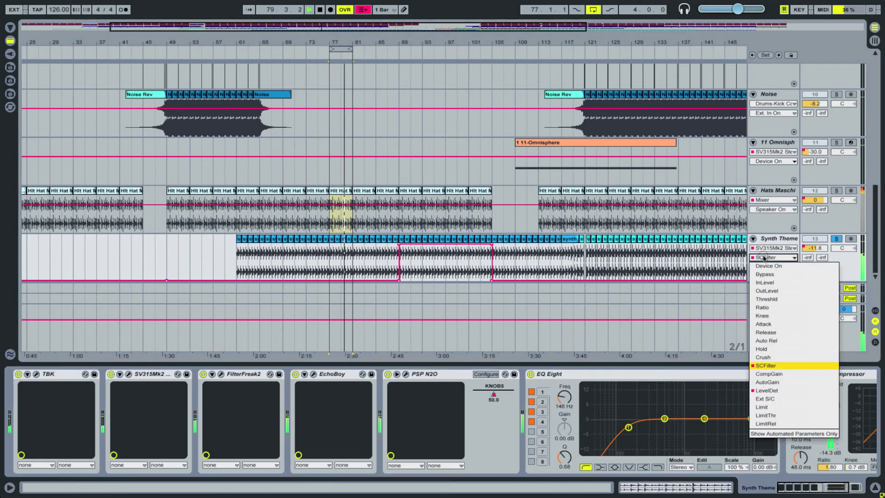
left_click(774, 389)
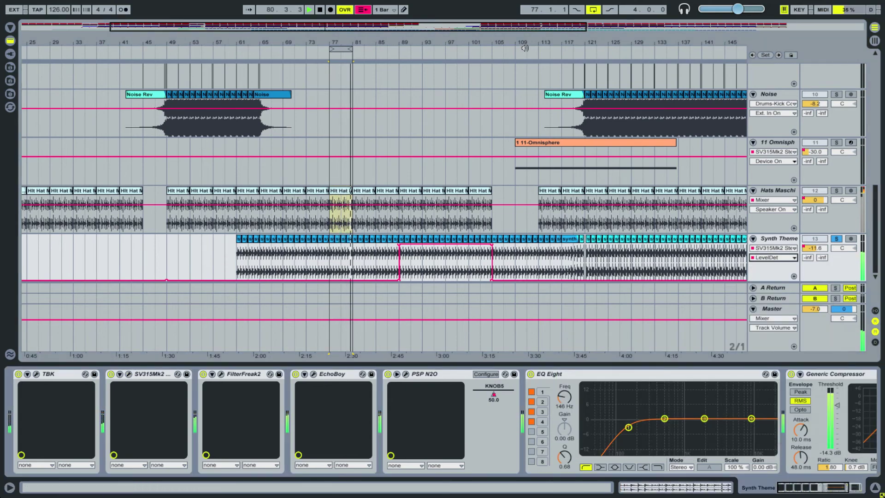
key("minus")
Step: Show the PSP N2O KNOB5 automation on the Synth Theme track and inspect the plug-in's window
left_click(785, 249)
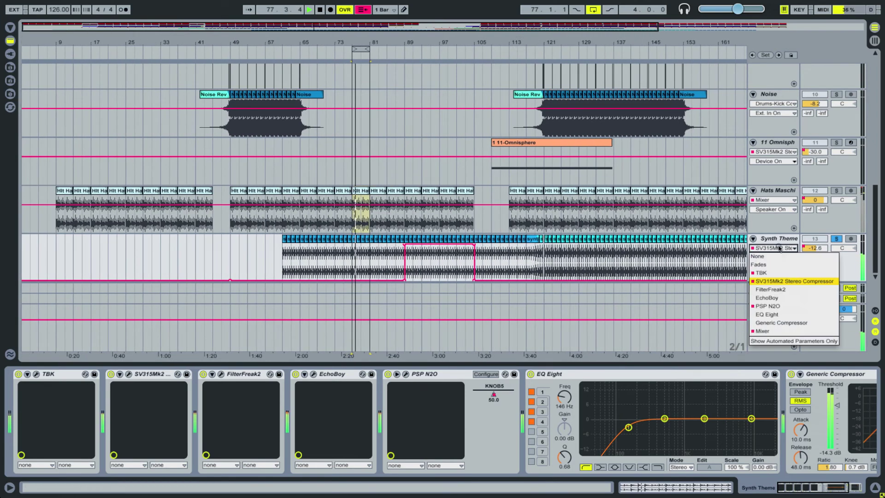
left_click(777, 304)
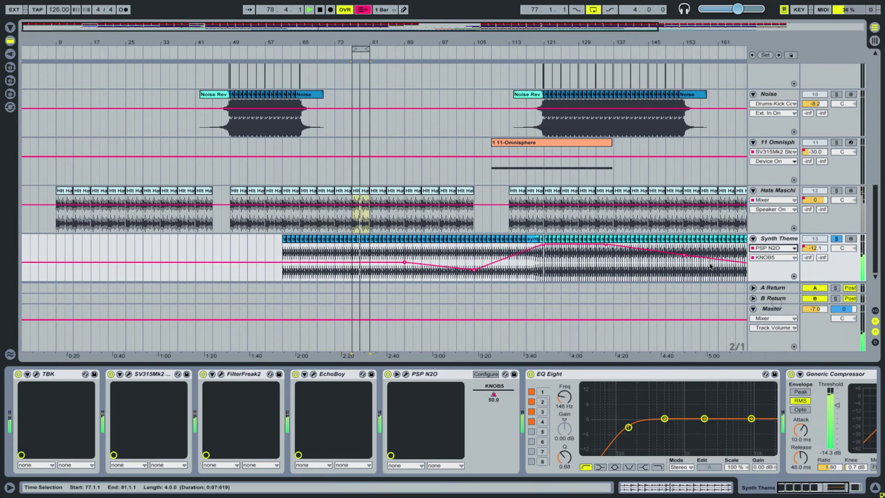
left_click(406, 376)
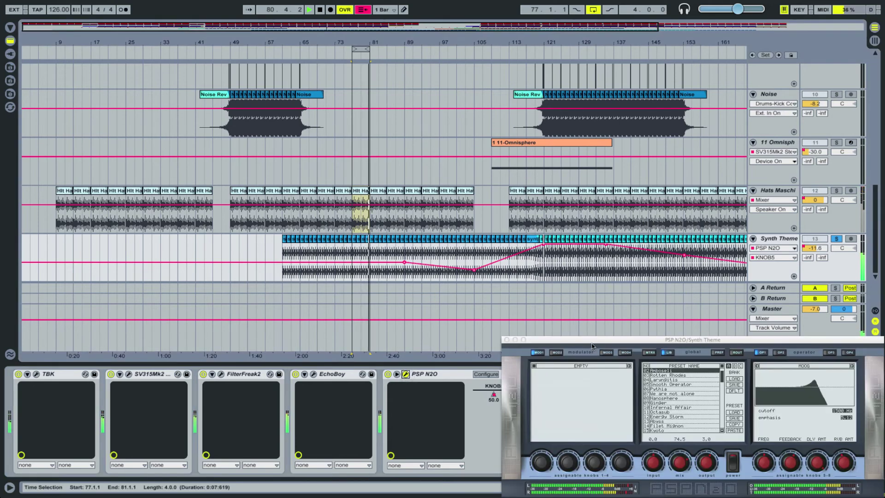
left_click_drag(593, 346, 499, 229)
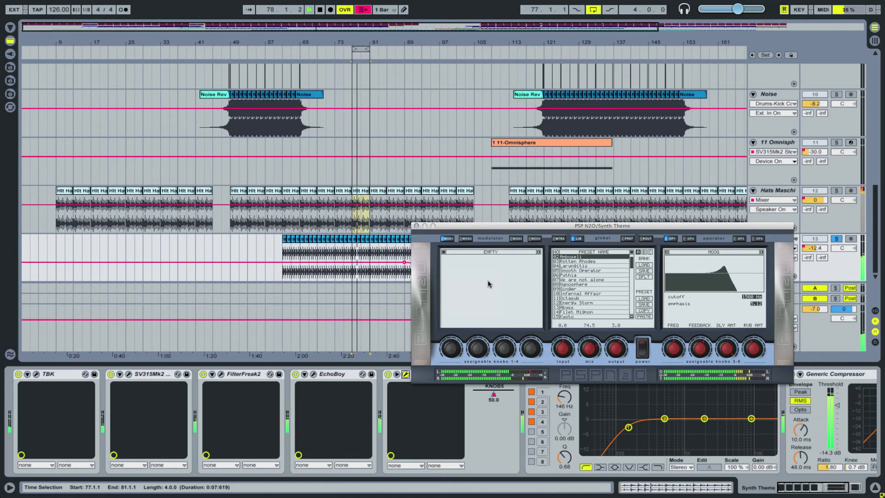
left_click(416, 226)
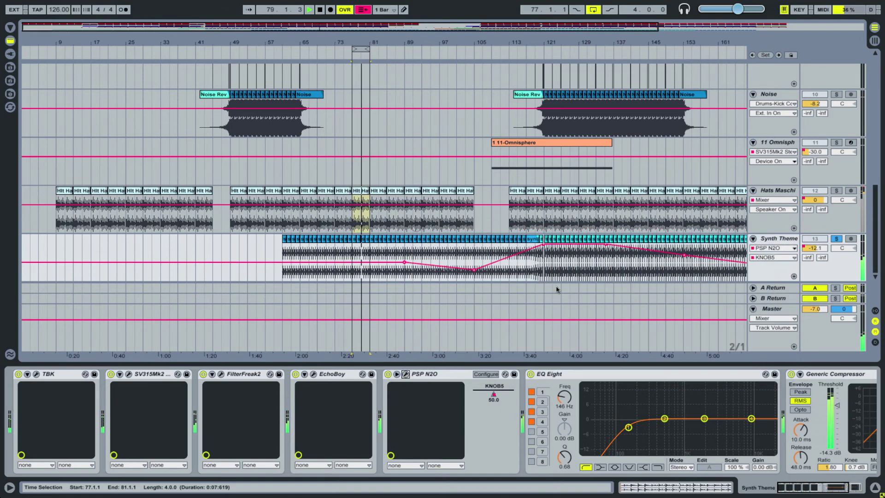
left_click(772, 249)
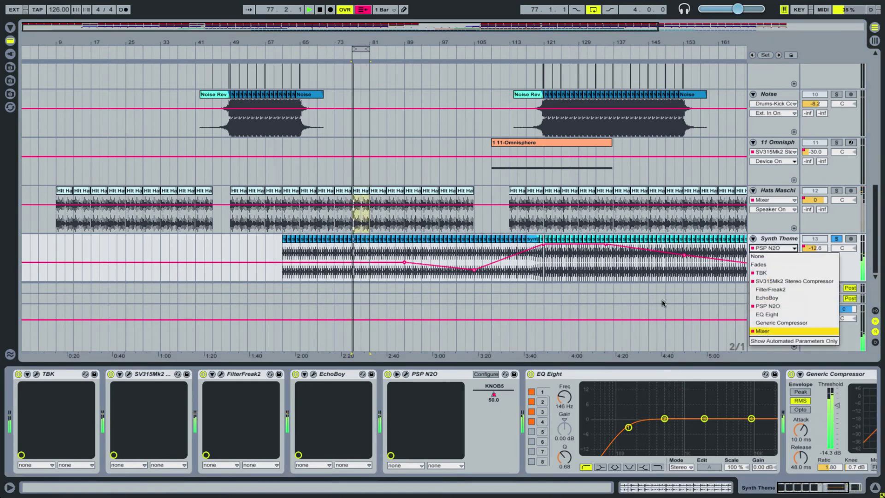
key("Escape")
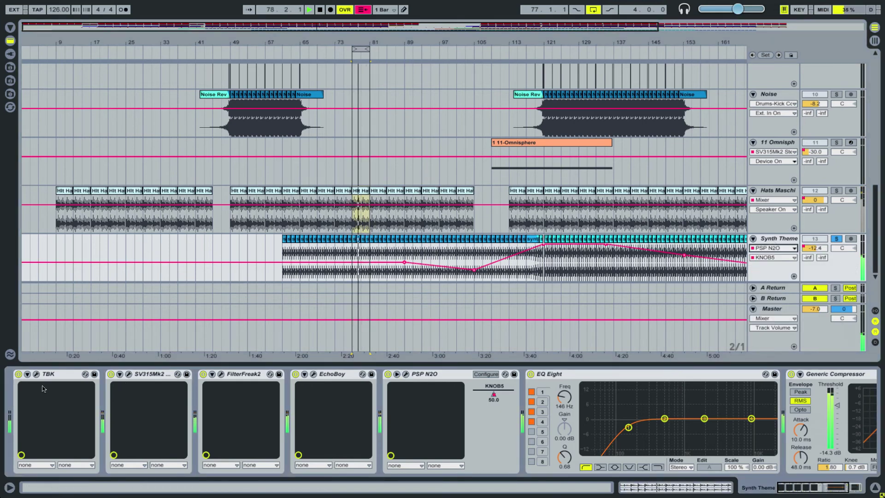
Step: Switch off TBK, SV315Mk2, FilterFreak2, EchoBoy, PSP N2O, EQ Eight and Generic Compressor on the Synth Theme track
left_click(18, 374)
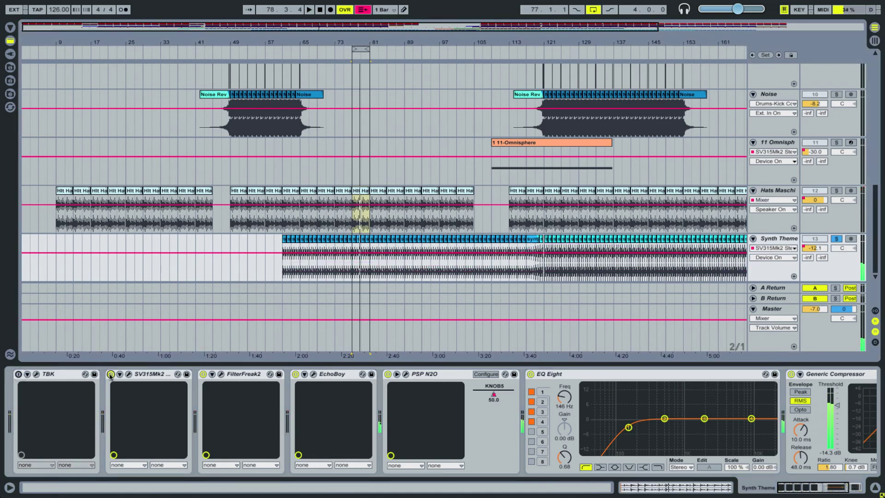
left_click(111, 374)
left_click(202, 374)
left_click(295, 374)
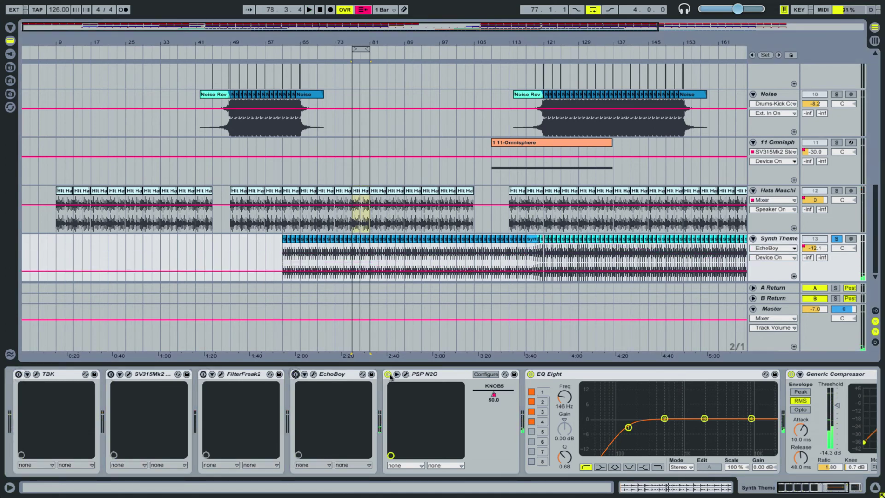
left_click(389, 374)
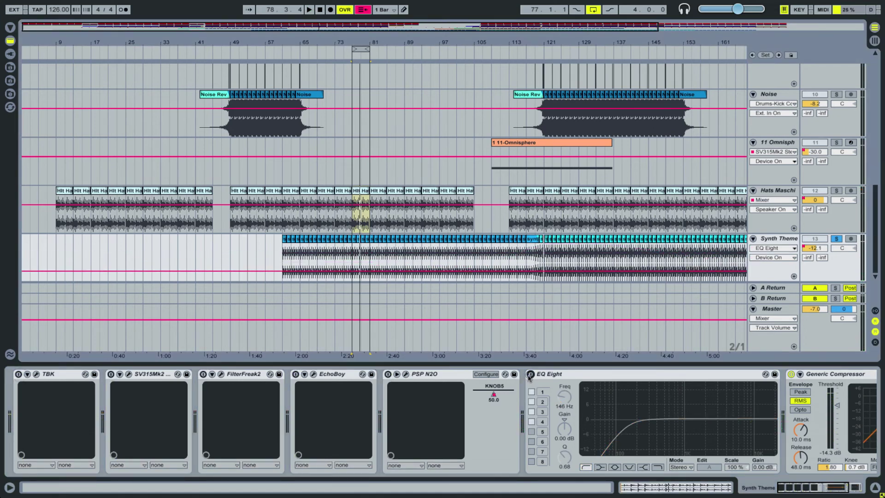
left_click(532, 374)
scroll(463, 409, "right", 3)
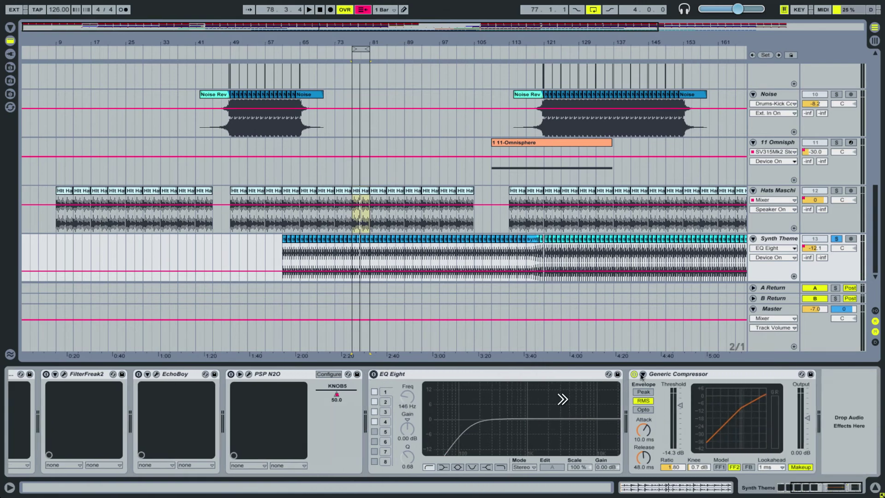
left_click(635, 375)
scroll(389, 395, "left", 3)
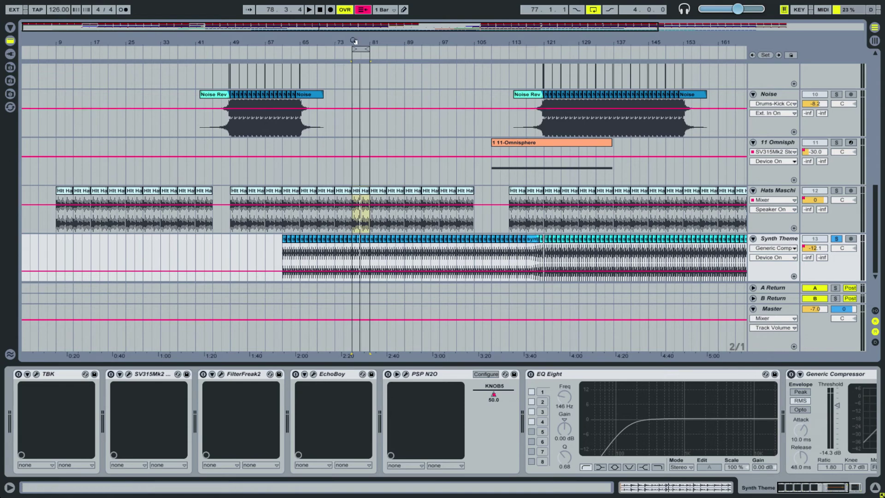
Step: Play the Synth Theme loop from bar 77 to 81 with all of the track's devices off
mouse_move(355, 40)
left_mouse_down()
mouse_move(355, 65)
mouse_move(355, 43)
left_mouse_up()
key("space")
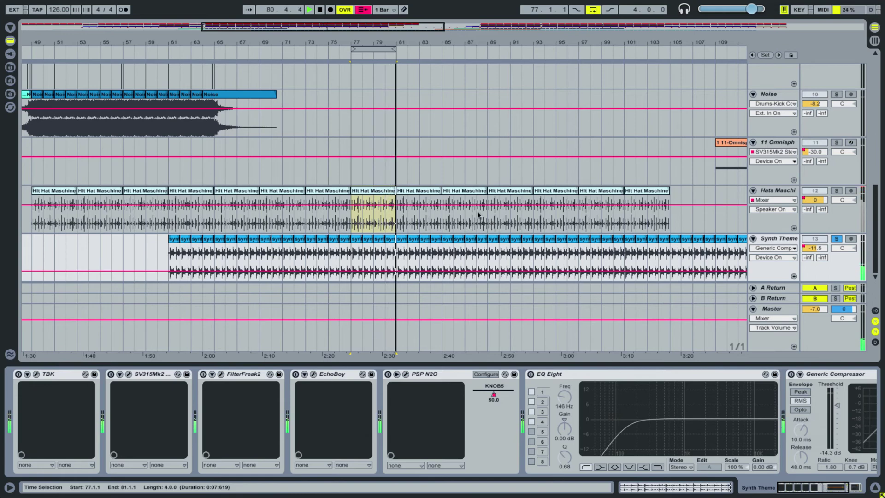
left_click_drag(472, 45, 328, 41)
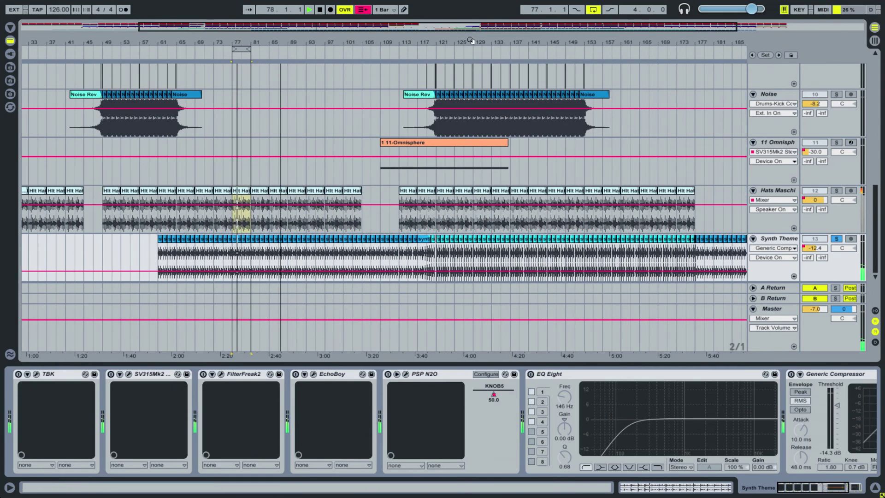
Step: Play the Synth Theme track from around bar 134 with its devices off, and return to looping bars 77 to 81
key("space")
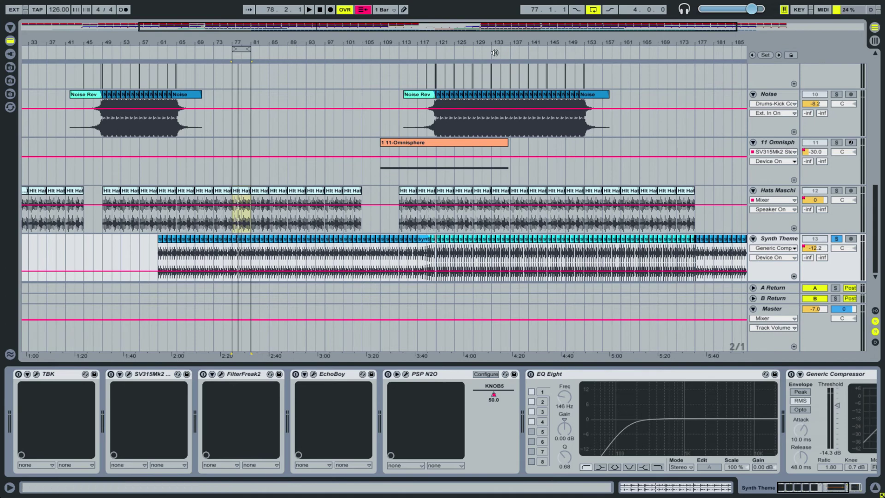
left_click(493, 46)
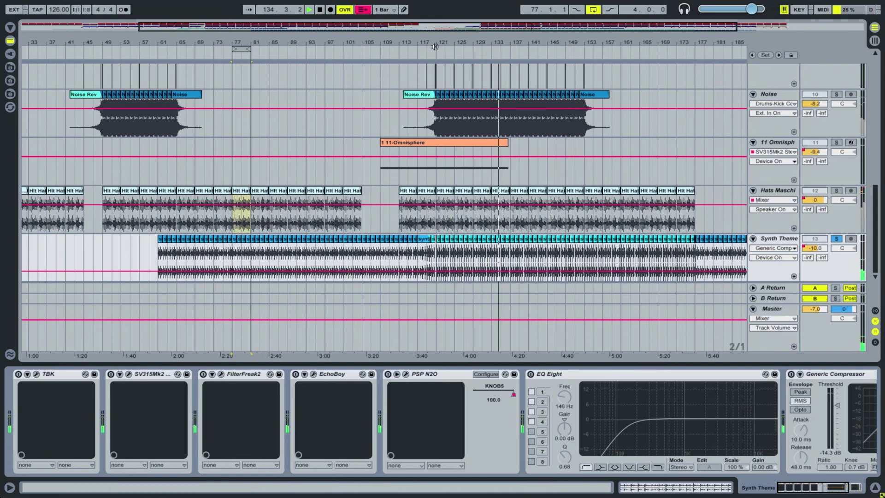
left_click_drag(450, 38, 450, 41)
key("minus")
key("minus")
key("minus")
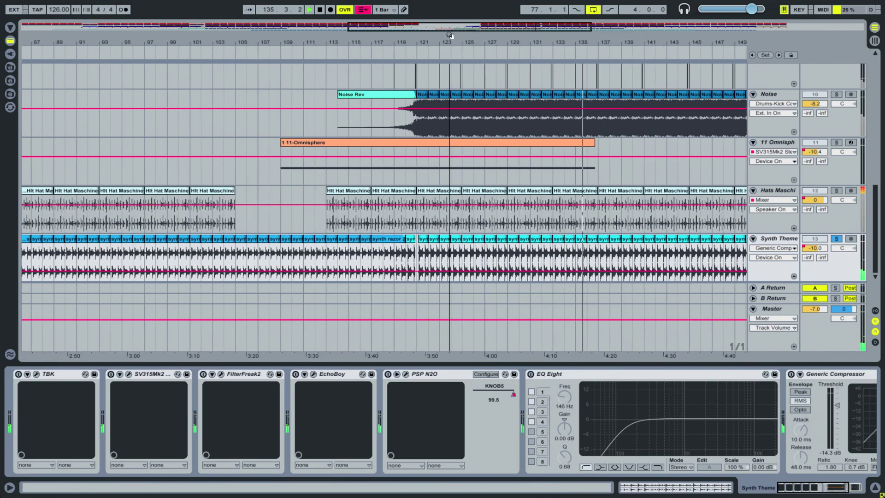
key("ctrl+l")
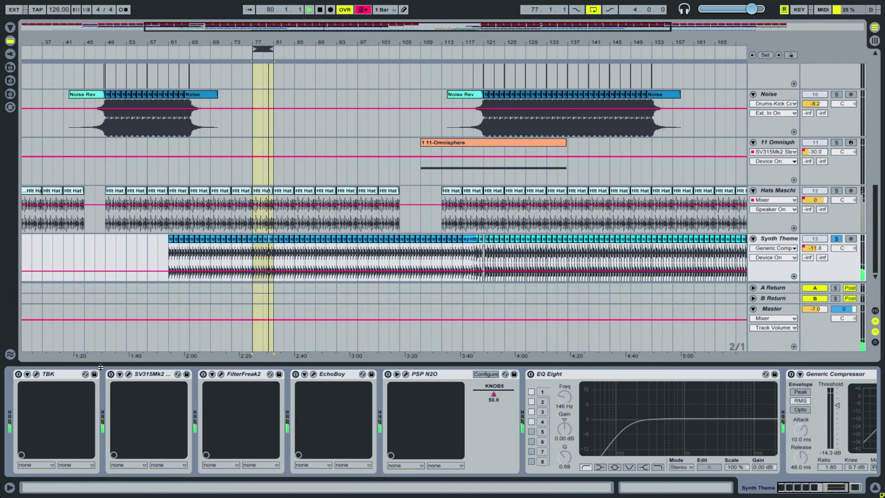
Step: Switch TBK back on for the Synth Theme track and show its Frequency automation lane
left_click(775, 248)
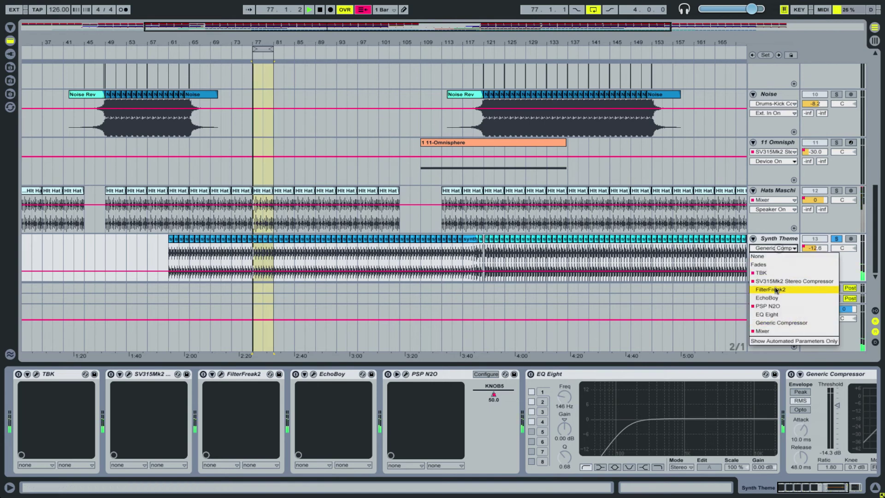
left_click(773, 273)
left_click(774, 258)
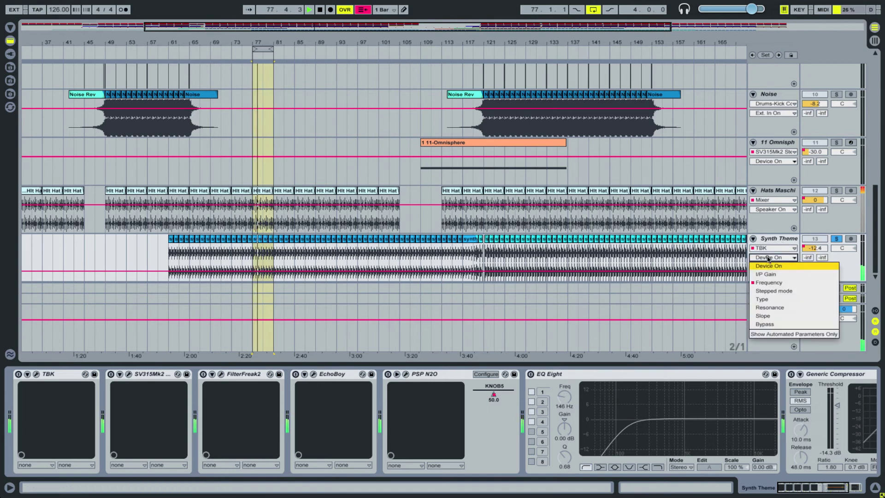
left_click(767, 280)
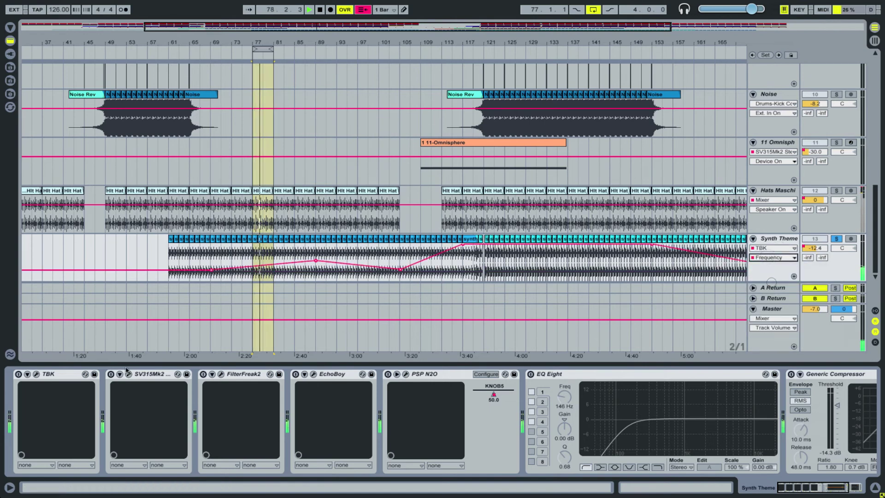
left_click(19, 376)
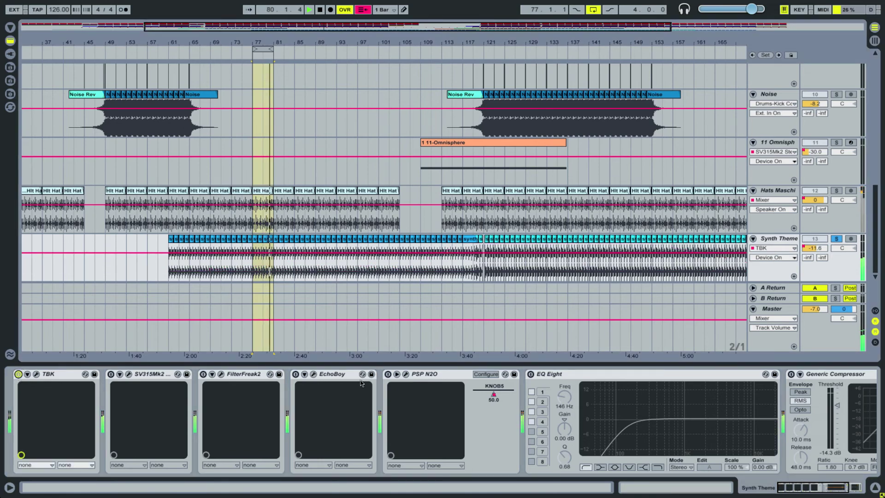
scroll(361, 383, "right", 3)
scroll(319, 375, "left", 3)
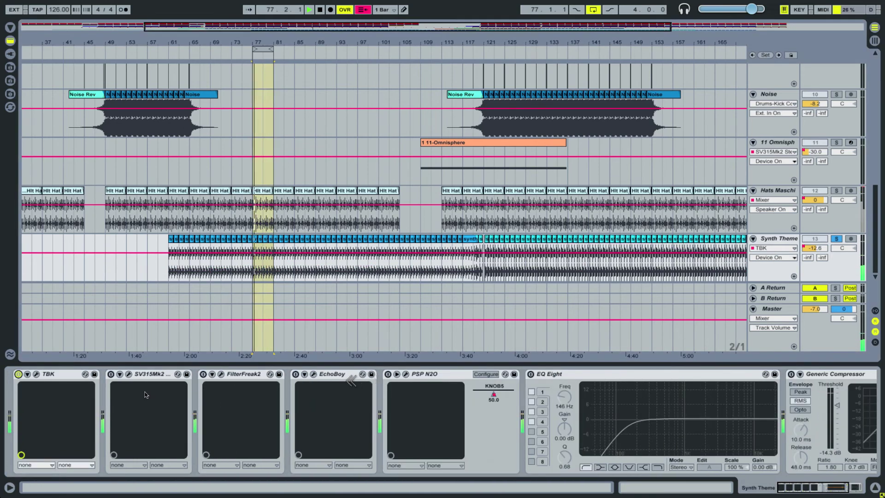
left_click(779, 258)
left_click(772, 281)
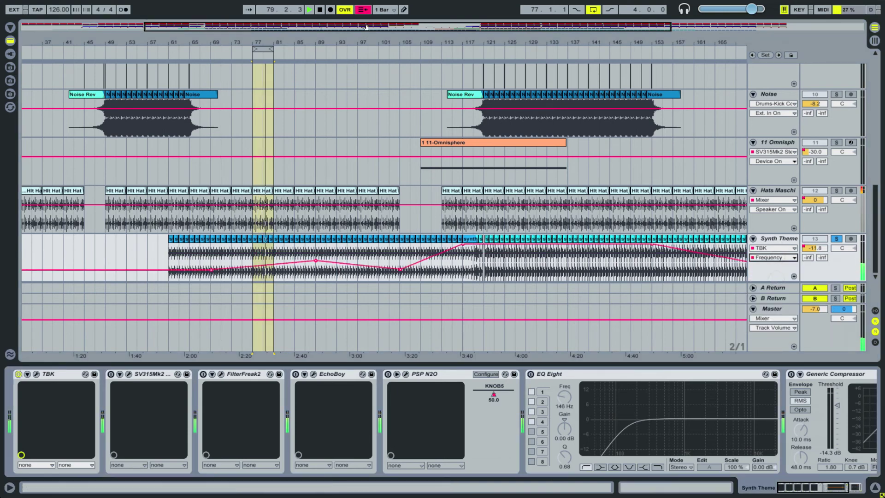
Step: Turn off the arrangement loop and play the Synth Theme with TBK on from around bars 88, 110 and 83
key("ctrl+l")
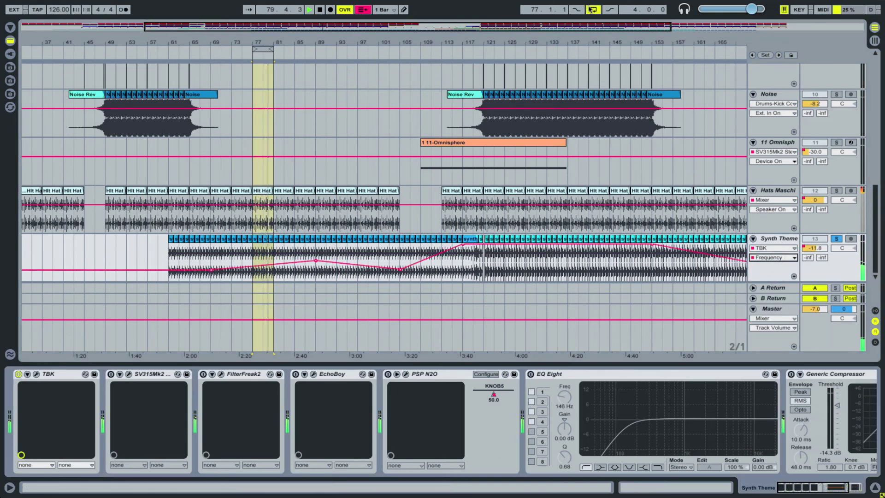
left_click(310, 54)
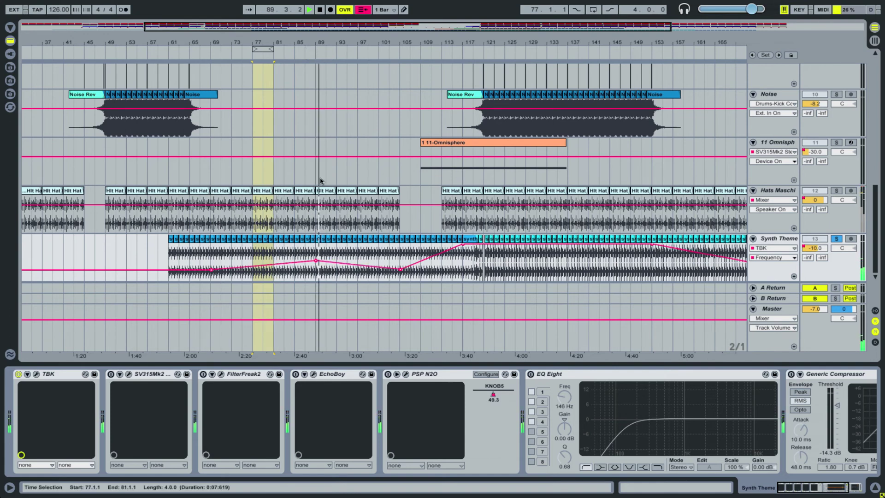
left_click(428, 54)
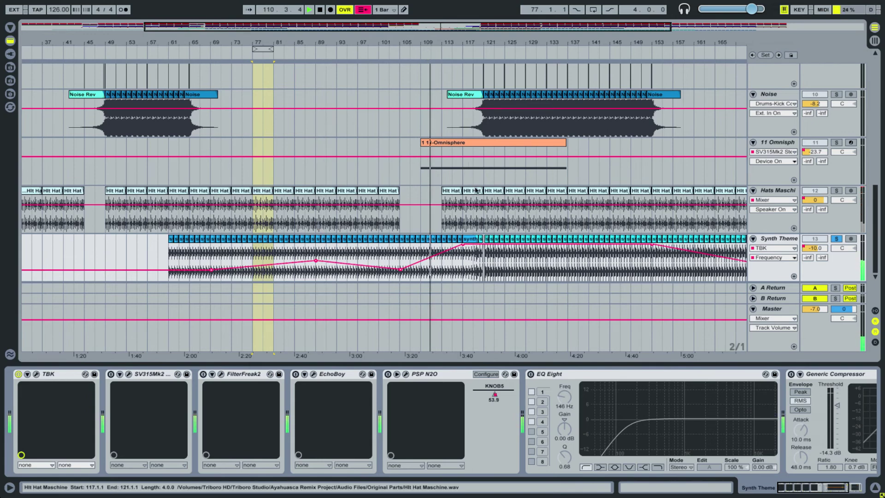
scroll(477, 190, "up", 10)
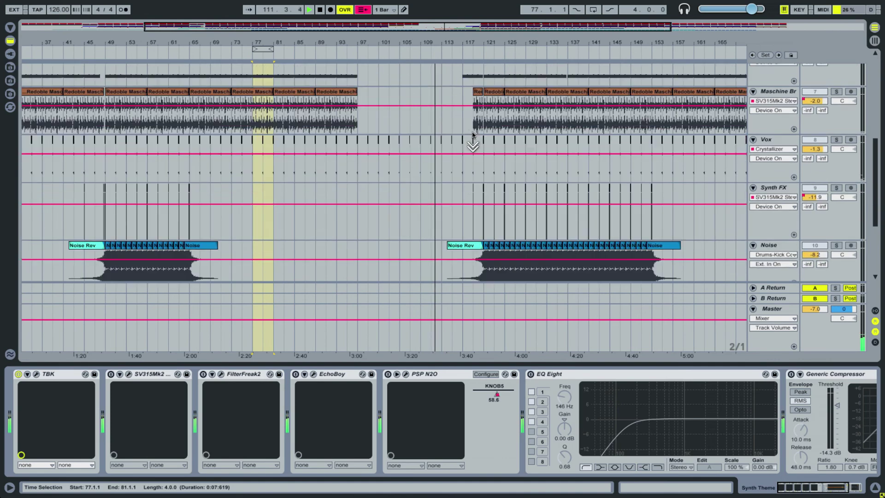
scroll(472, 134, "down", 10)
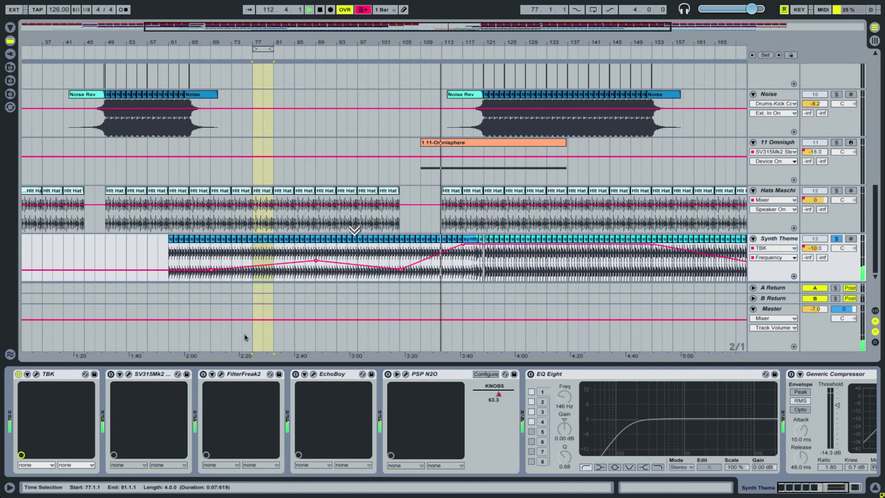
key("space")
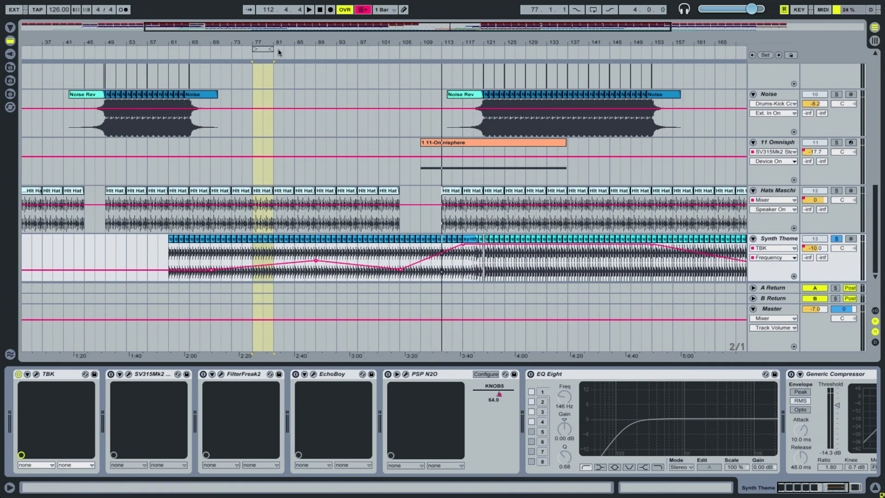
left_click(286, 53)
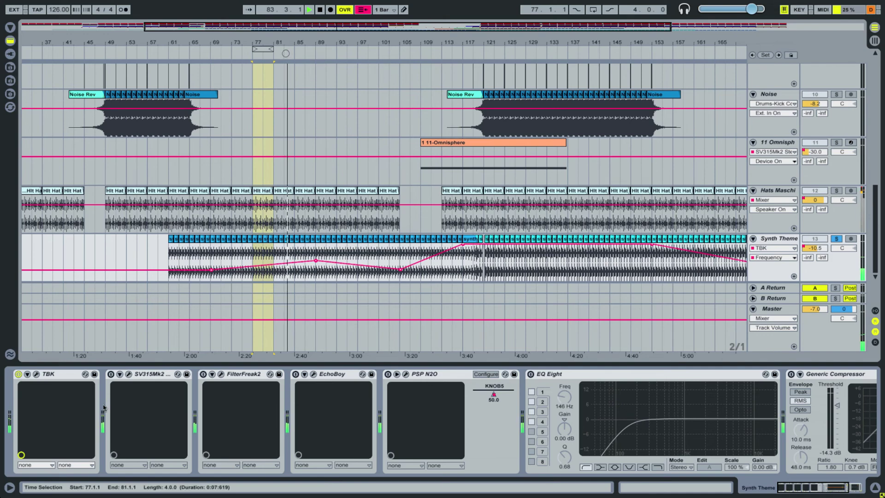
Step: Switch the SV315Mk2 compressor back on with its plug-in window open, and show its SCFilter automation on the Synth Theme track
left_click(129, 374)
left_click(111, 374)
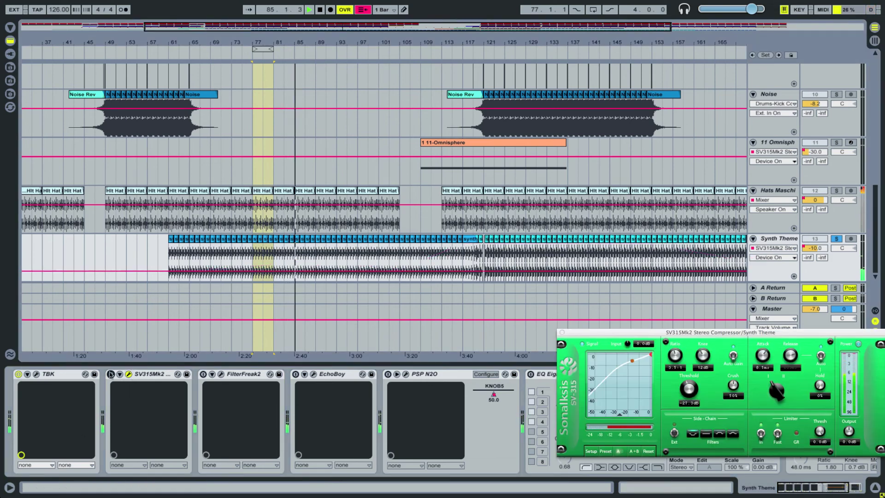
left_click(767, 258)
left_click(766, 366)
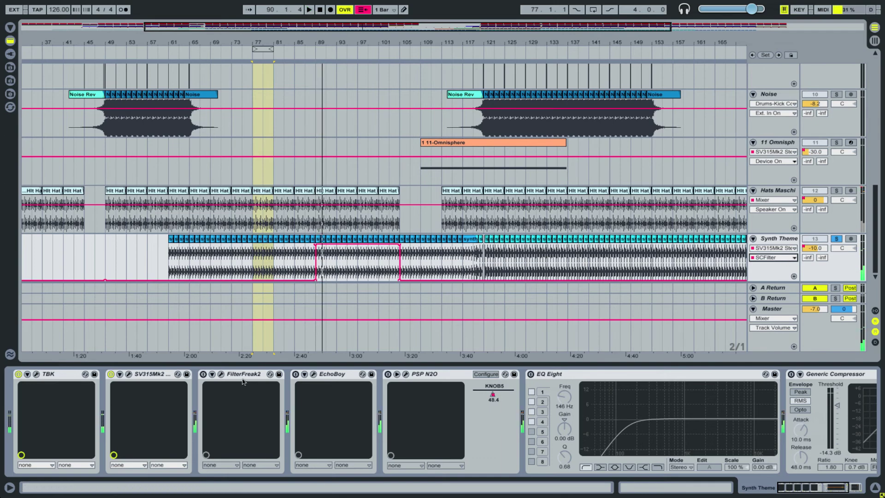
Step: Inspect FilterFreak2's plug-in window, switch the device back on, and play the Synth Theme through it before closing the window
left_click(222, 375)
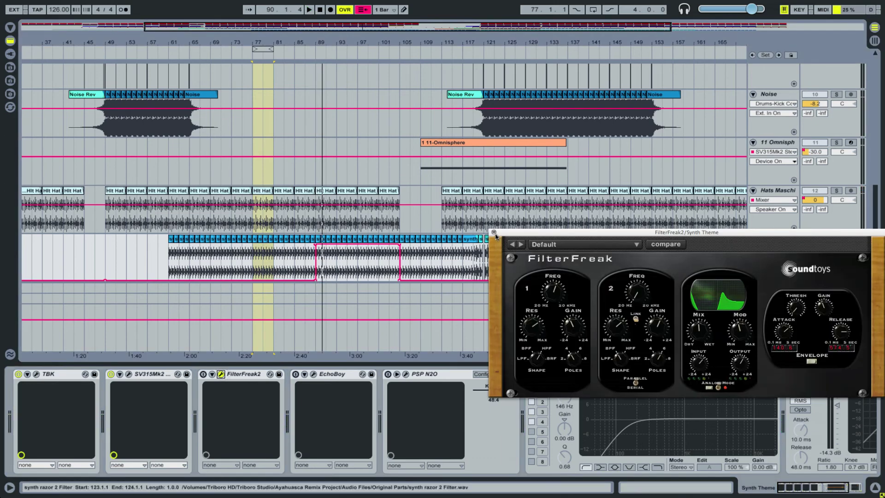
left_click(204, 375)
key("space")
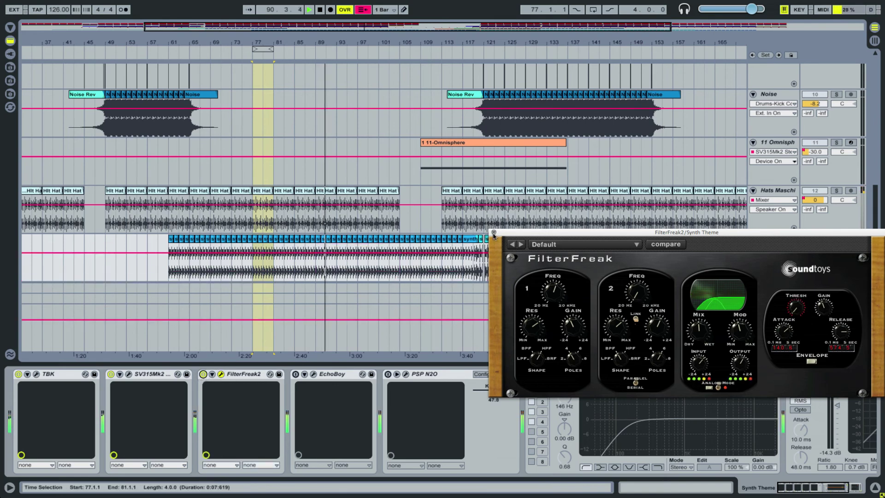
left_click(494, 234)
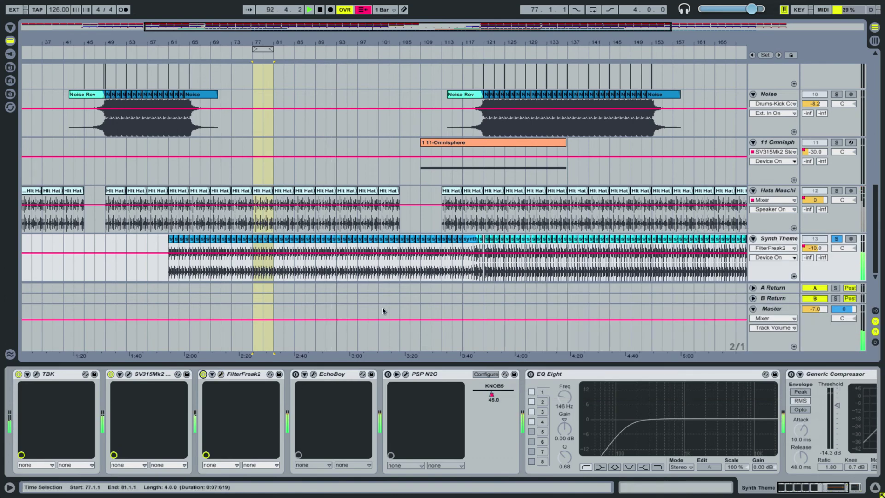
Step: Inspect EchoBoy's plug-in window on the Synth Theme track, switch the device back on during playback, and close the window
left_click(313, 374)
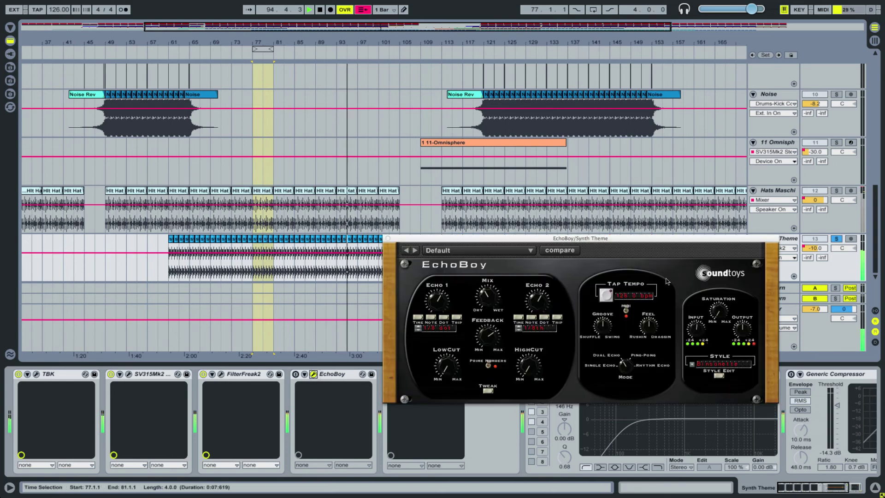
left_click(296, 375)
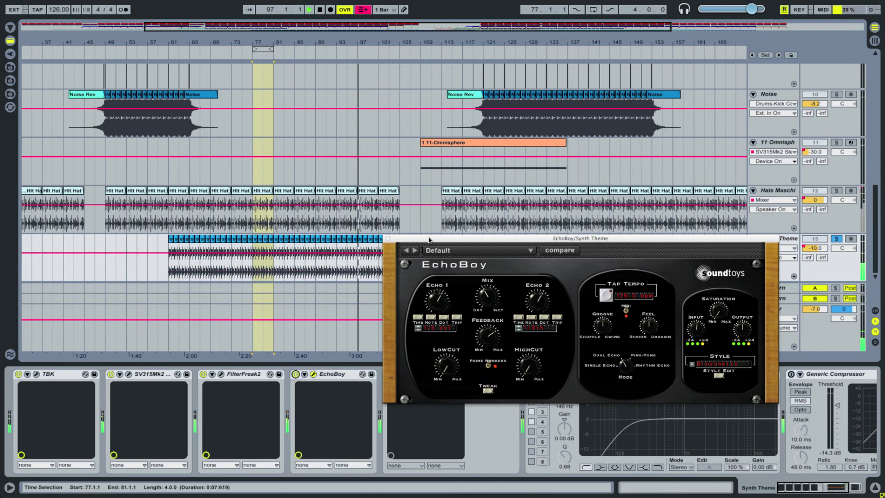
left_click_drag(428, 240, 437, 278)
left_click(396, 278)
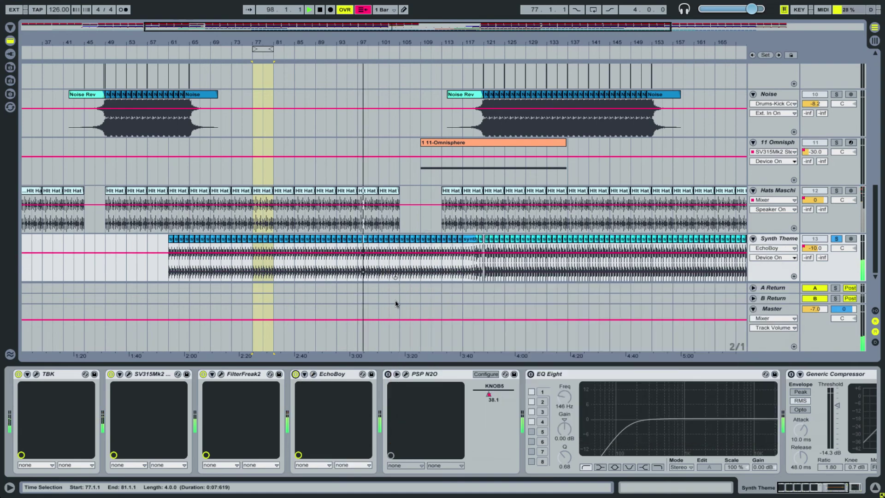
Step: Open the PSP N2O plug-in window, switch the device back on, and move the window clear for browsing its presets
scroll(409, 402, "right", 3)
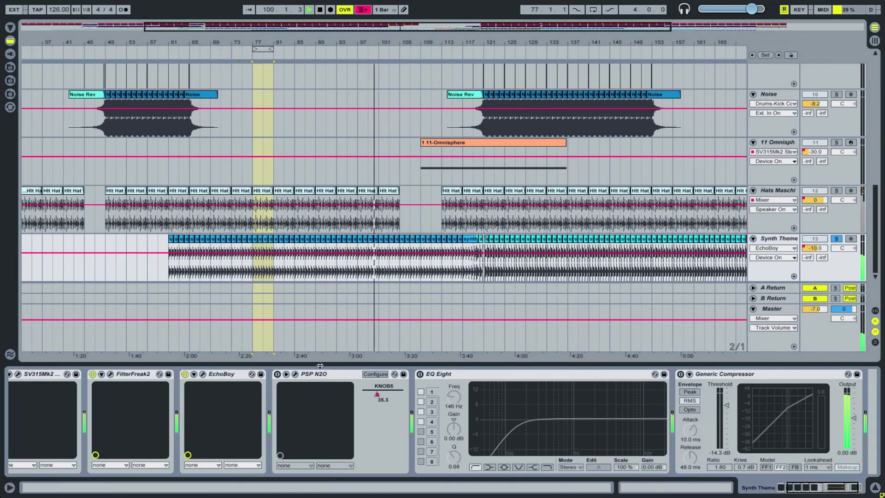
left_click(295, 374)
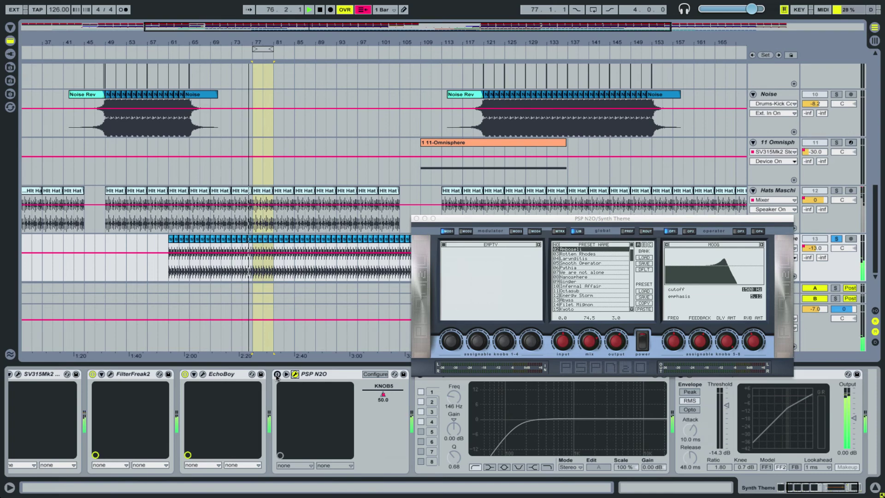
left_click(277, 374)
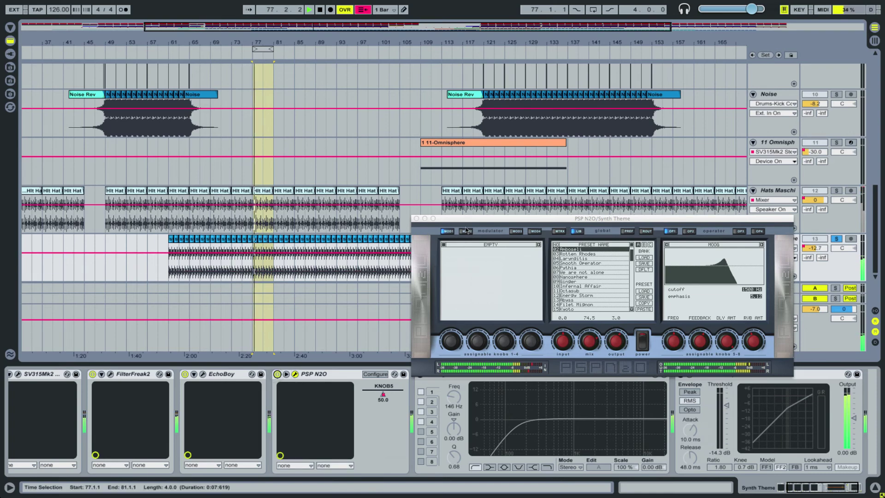
left_click_drag(599, 218, 571, 228)
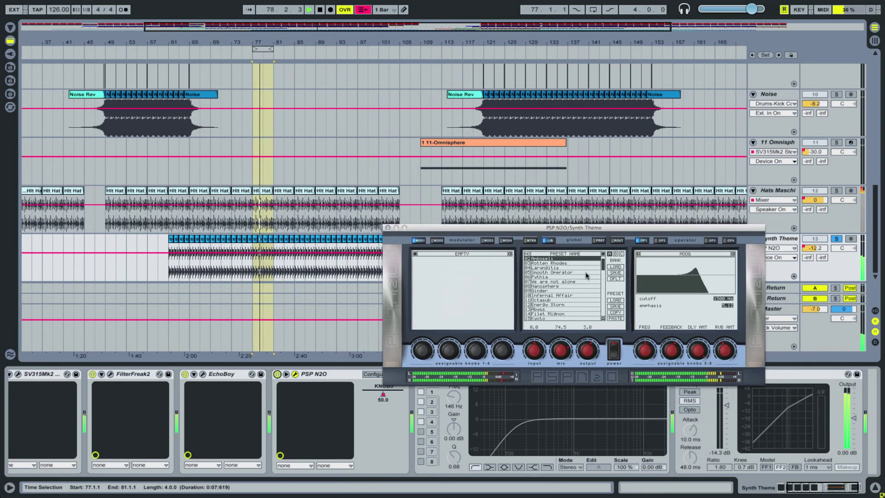
Step: Audition PSP N2O presets including Lighthouse, Smooth Operator and Pocket Choir during playback, reselect the Amboseli preset, and close the plug-in window
scroll(604, 274, "up", 2)
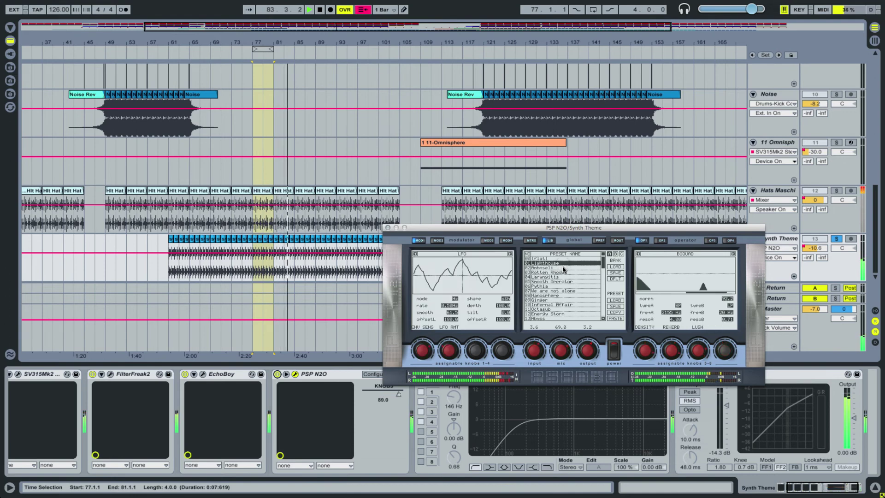
left_click(570, 281)
left_click(571, 291)
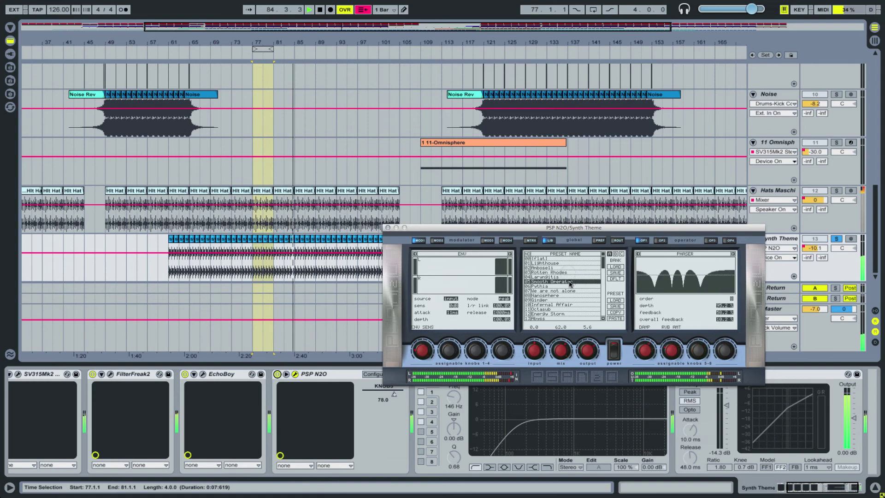
scroll(572, 301, "down", 7)
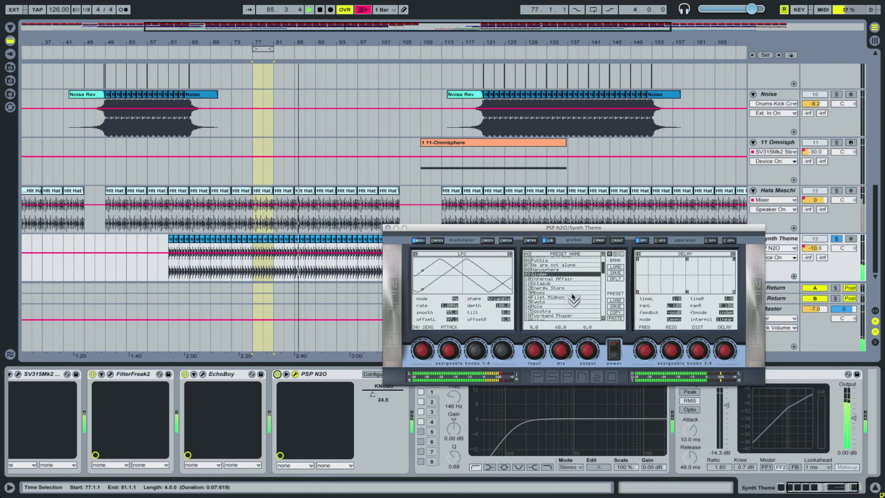
scroll(568, 299, "down", 9)
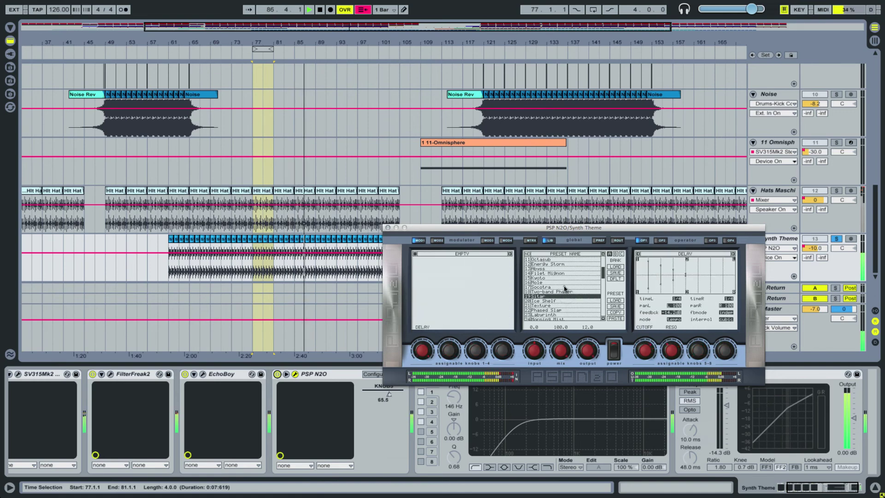
scroll(568, 300, "down", 4)
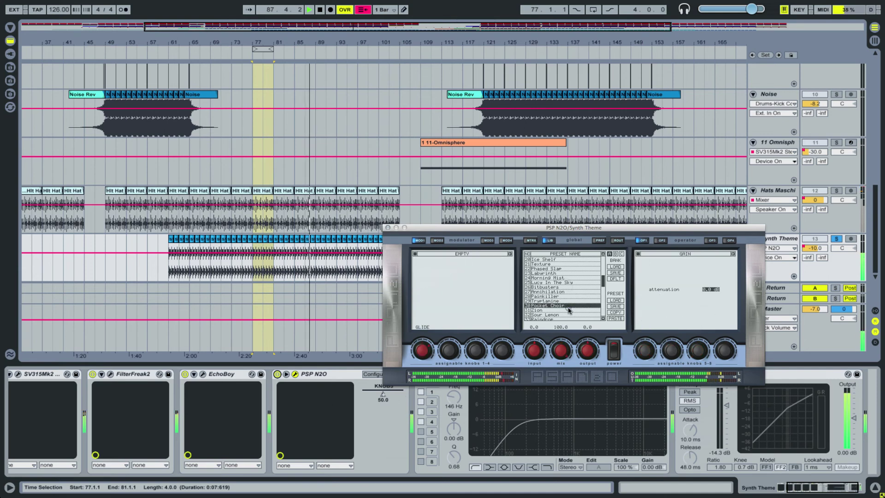
scroll(569, 304, "up", 20)
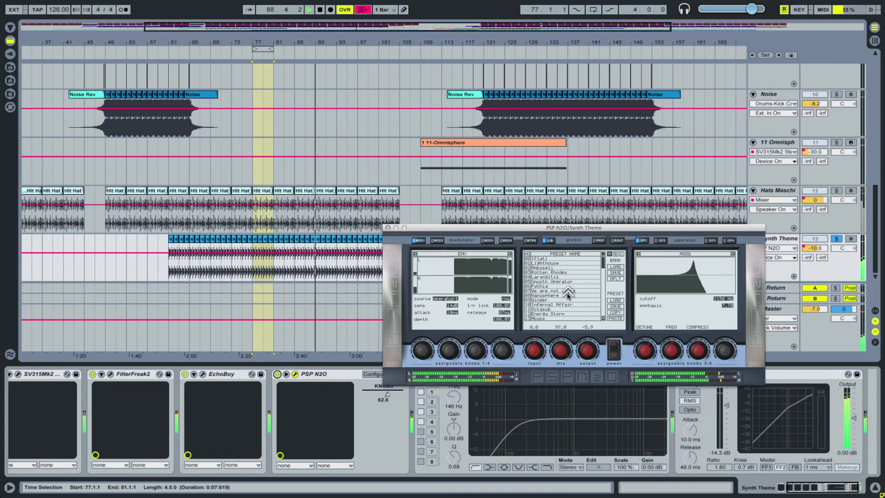
left_click(569, 273)
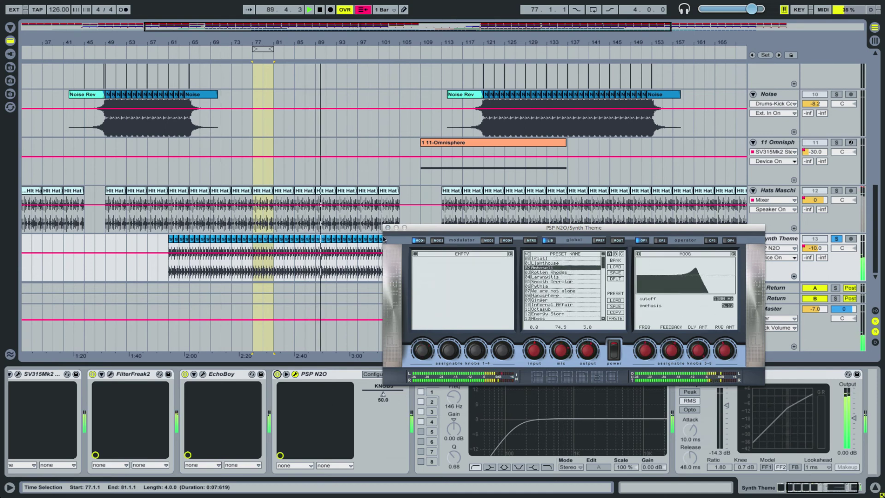
left_click(429, 423)
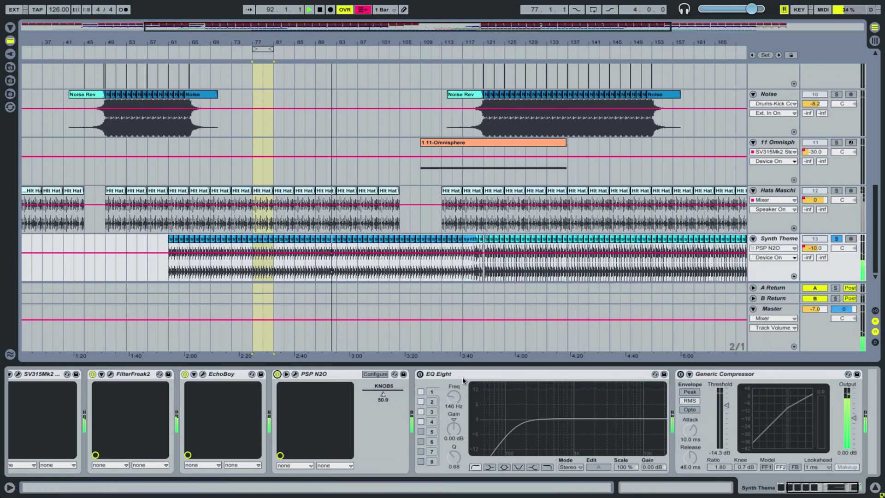
Step: Switch the EQ Eight and Generic Compressor devices back on in the Synth Theme's chain during playback
left_click(486, 411)
left_click(420, 374)
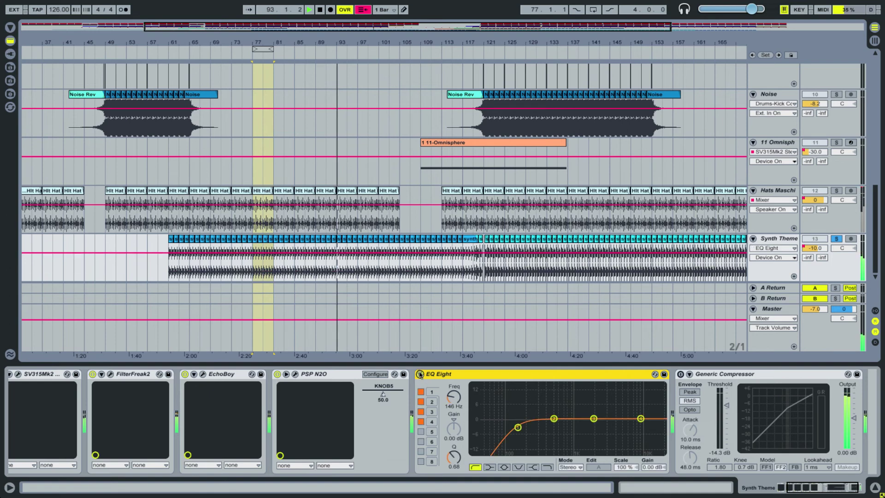
left_click(710, 384)
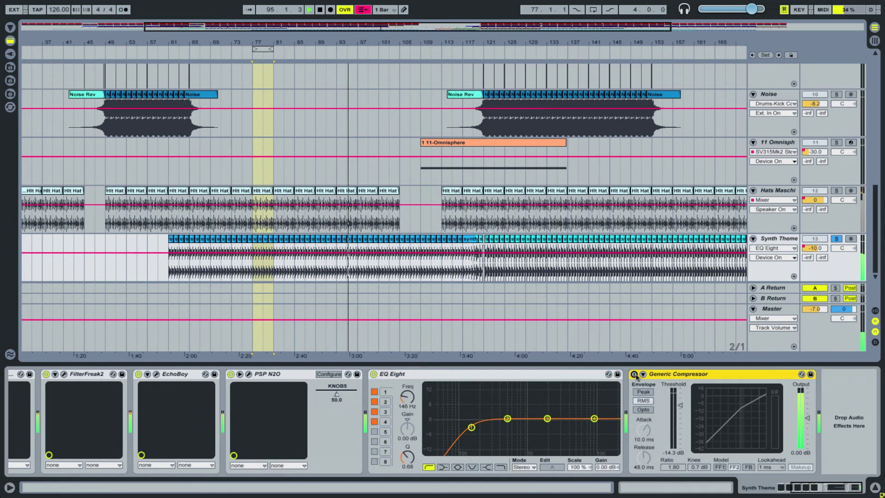
left_click(635, 374)
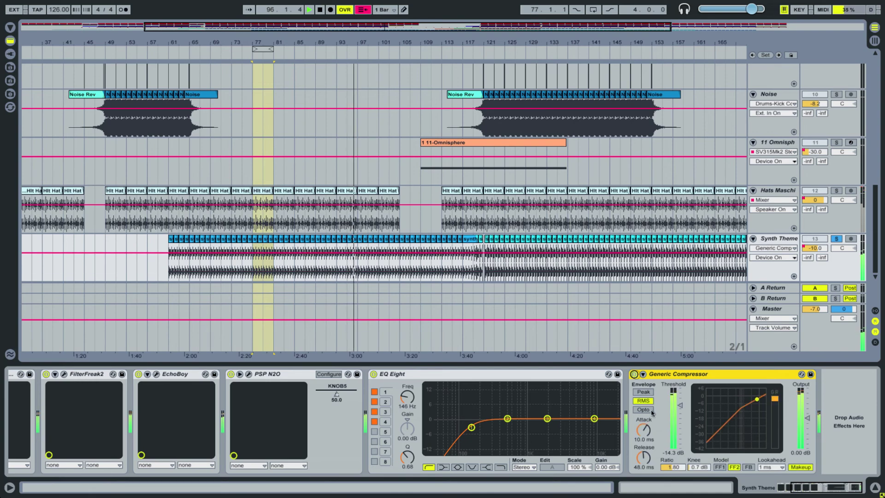
Step: Examine the Synth Theme's full device chain from TBK to Generic Compressor while the track plays
scroll(432, 404, "left", 3)
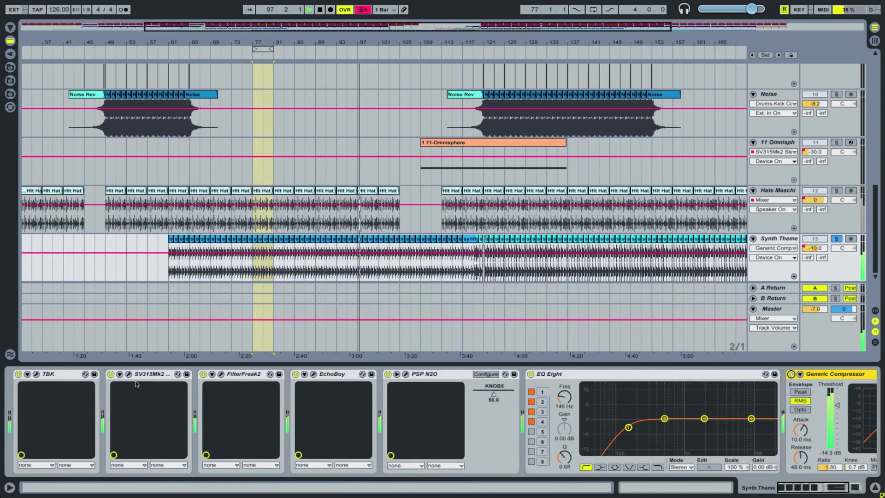
scroll(129, 379, "right", 3)
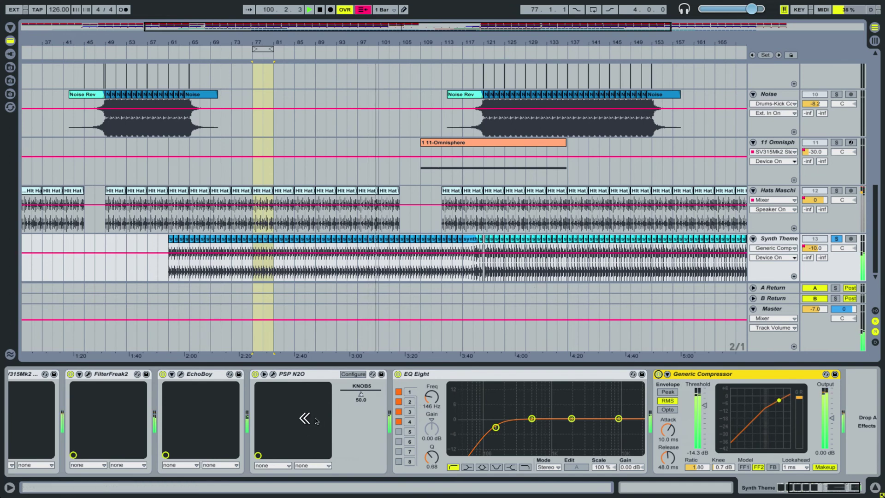
scroll(306, 419, "left", 4)
scroll(601, 397, "right", 2)
scroll(601, 397, "right", 2)
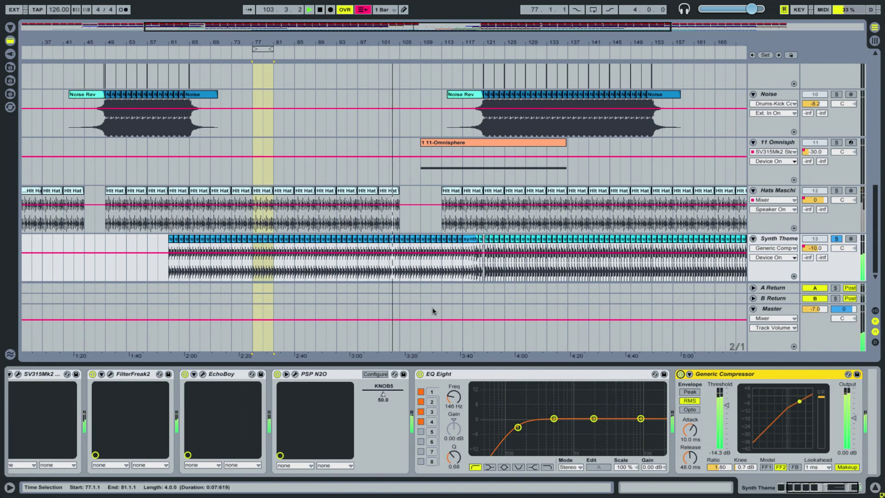
scroll(159, 397, "left", 3)
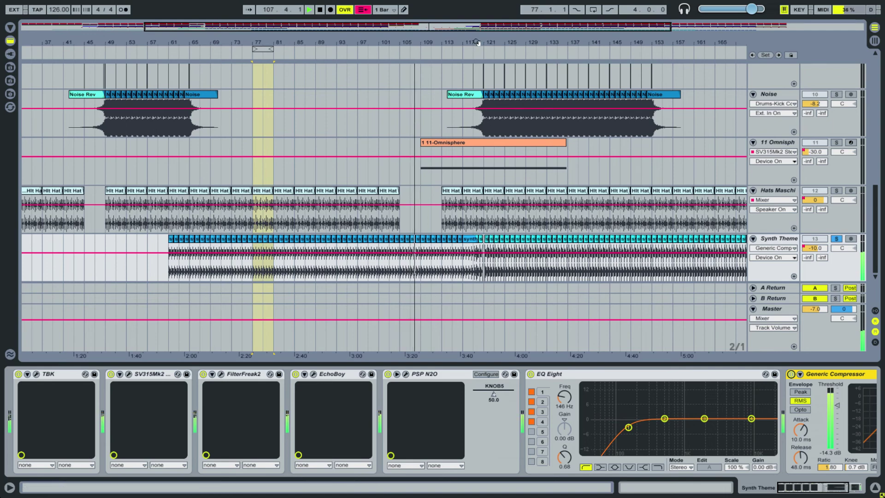
Step: Take the Synth Theme out of solo, follow playback across all tracks through the break and the drop at bar 121, and stop around bar 137
scroll(488, 164, "up", 2, "ctrl")
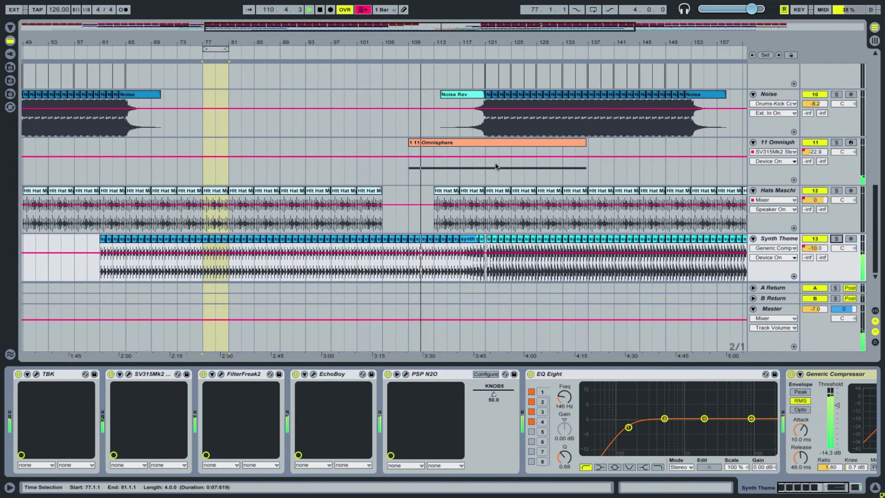
scroll(451, 175, "up", 5)
scroll(451, 191, "up", 4)
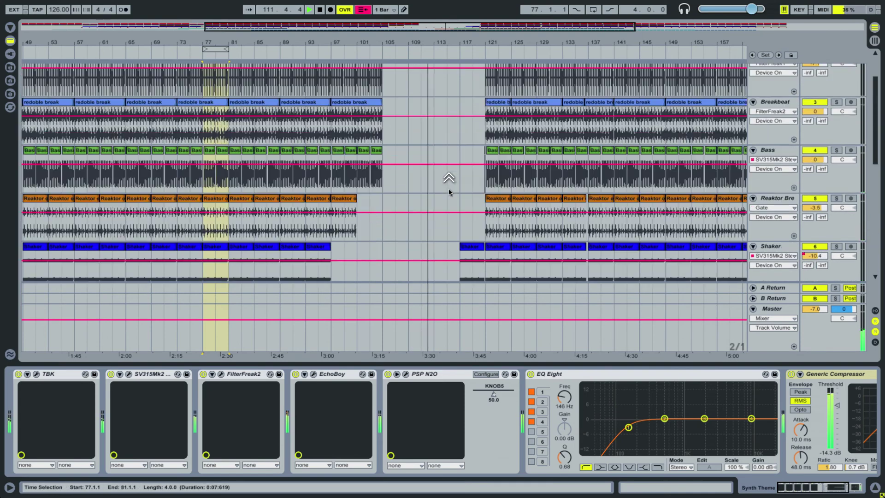
scroll(449, 189, "down", 6)
scroll(449, 189, "down", 4)
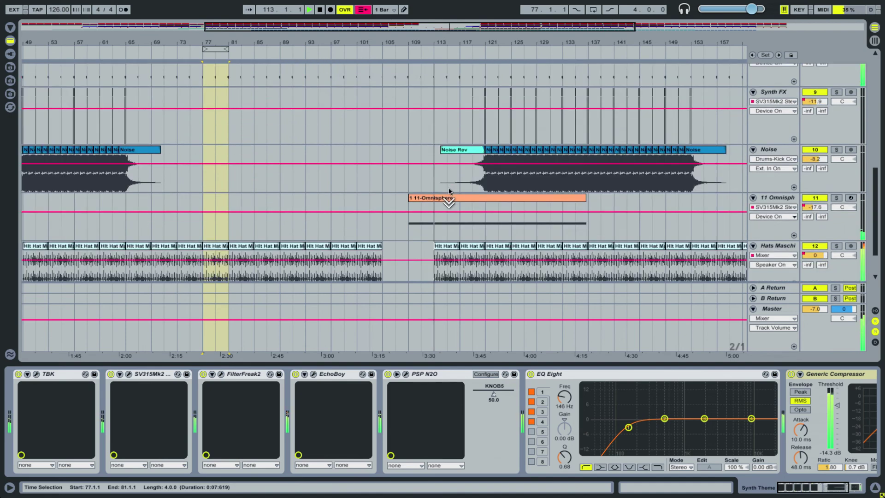
scroll(449, 190, "down", 1)
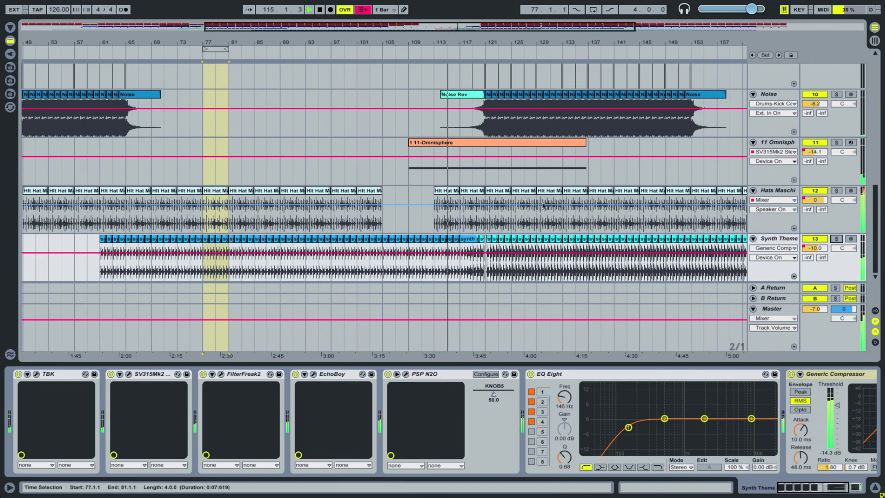
scroll(544, 205, "right", 3)
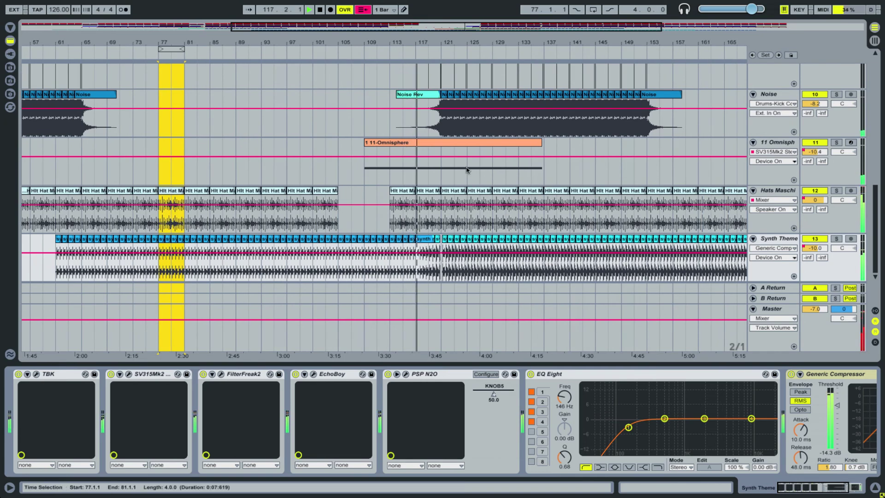
scroll(449, 181, "up", 10)
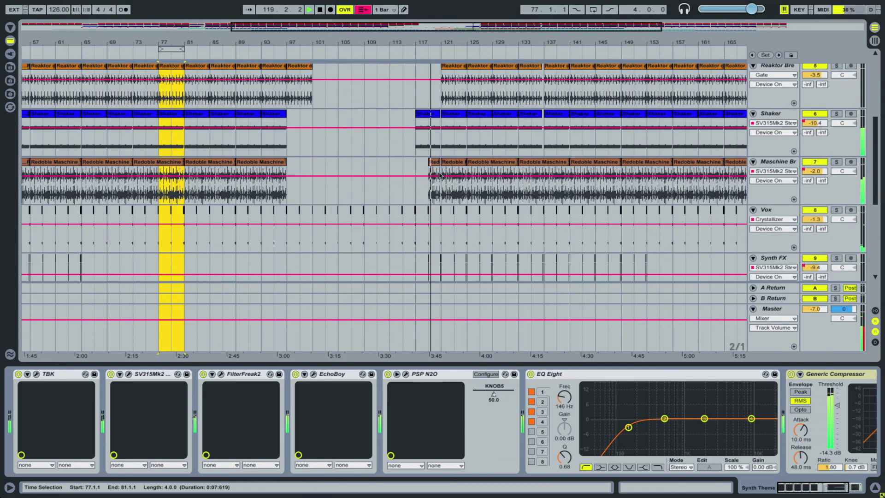
scroll(435, 207, "up", 8)
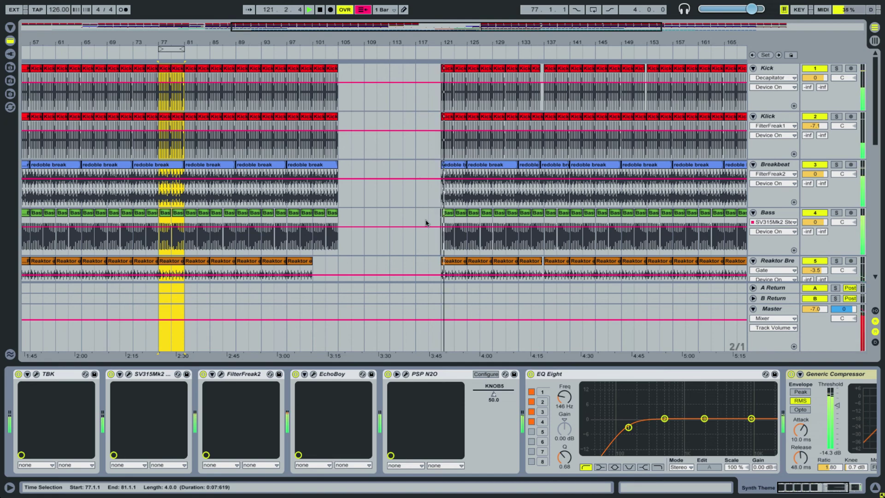
scroll(425, 223, "down", 15)
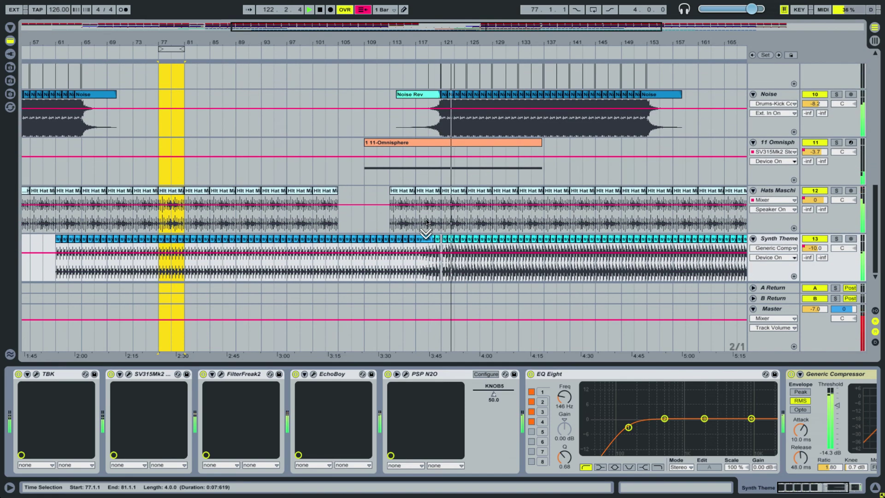
scroll(427, 226, "right", 10)
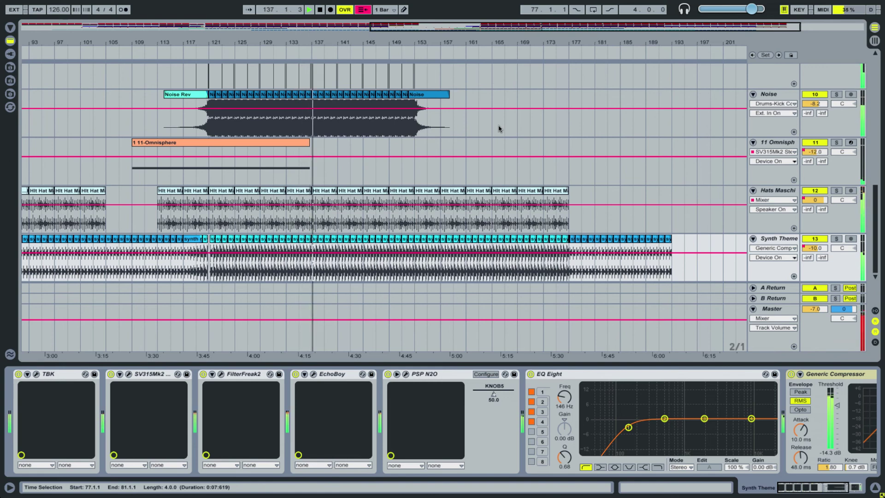
key("space")
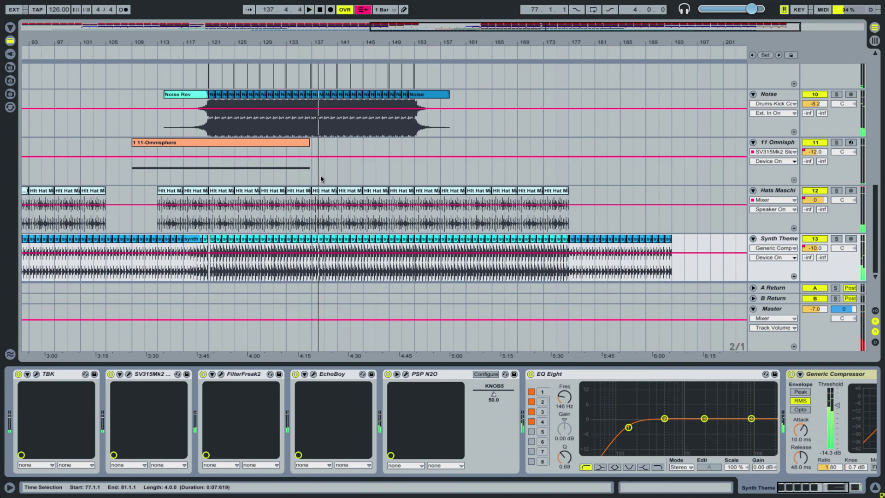
Step: Examine the Kick track's short gap before bar 137 up close, play across it, and stop playback
scroll(322, 180, "up", 2)
left_click_drag(315, 36, 413, 193)
scroll(413, 193, "up", 5)
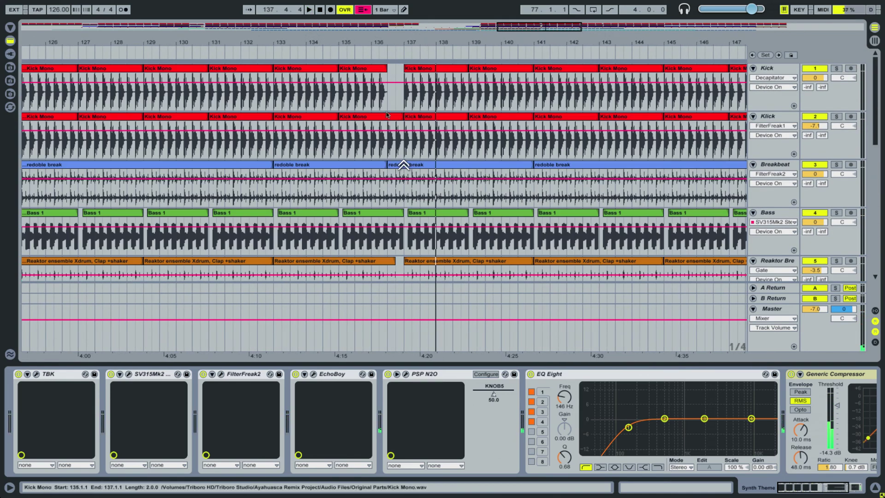
left_click(360, 52)
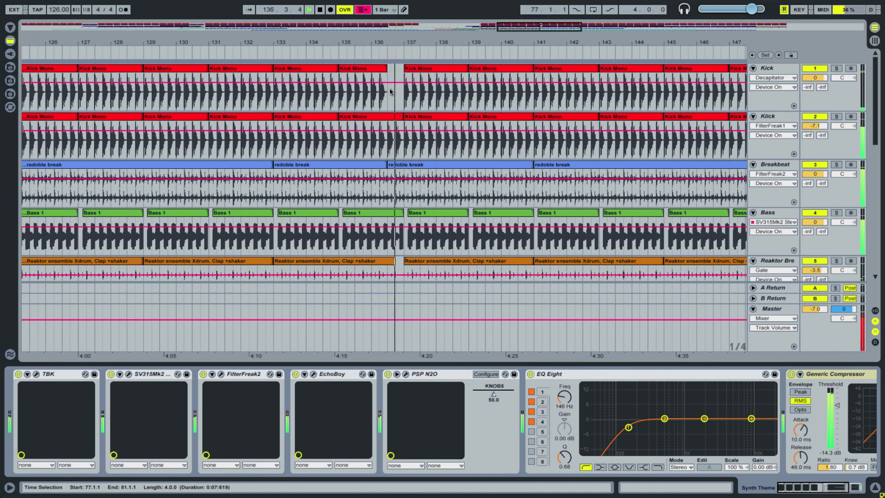
key("space")
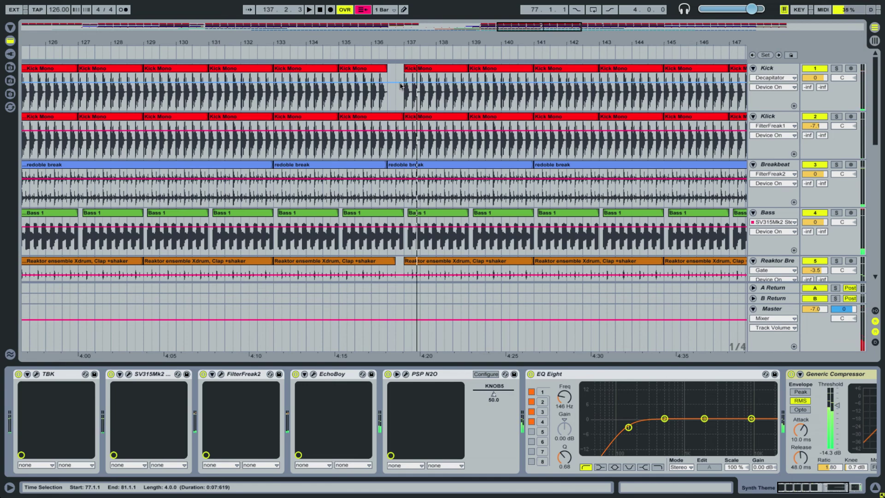
Step: Compare the end of the Omnisphere clip with the gap in the Kick track before bar 137
scroll(392, 166, "down", 8)
left_click(393, 157)
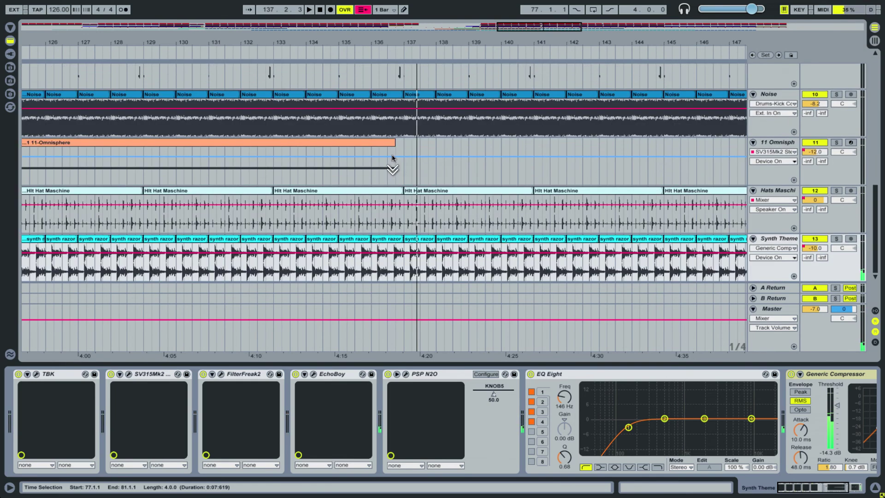
scroll(392, 166, "up", 8)
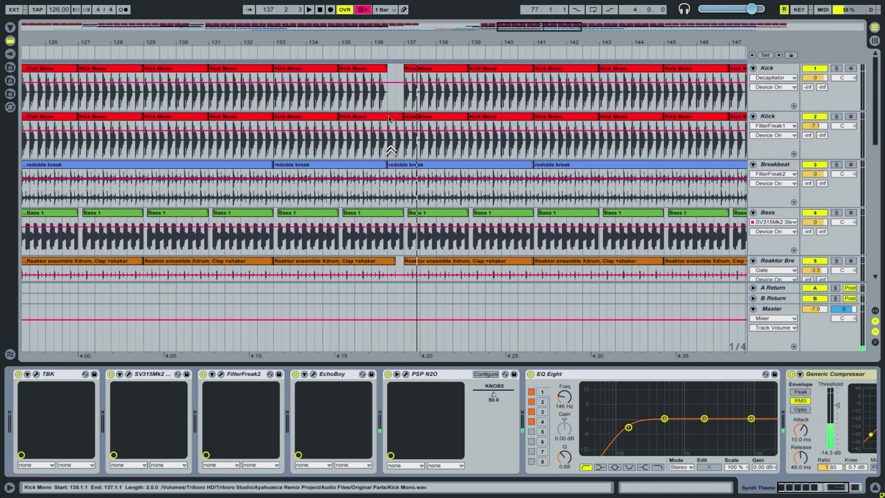
Step: Play all tracks from around bar 135 across the transition at bar 137, checking the clips from Kick down to Synth Theme
left_click_drag(389, 41, 392, 32)
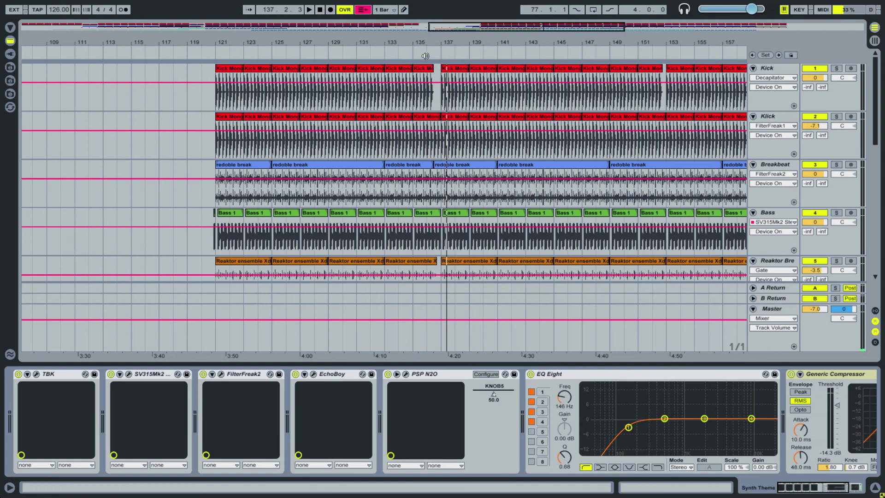
scroll(442, 190, "down", 10)
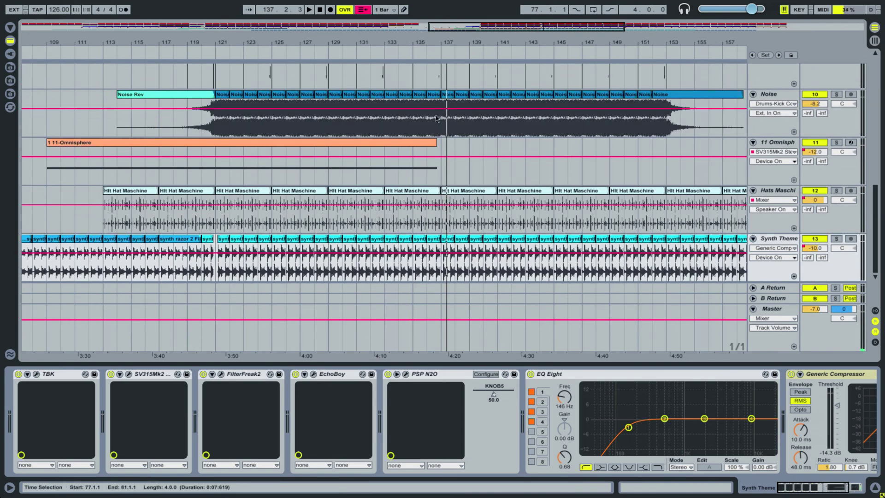
scroll(438, 137, "up", 10)
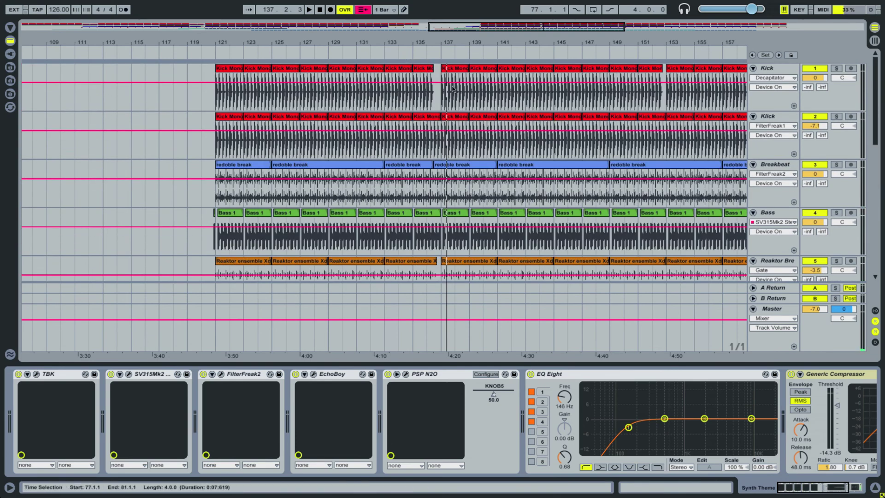
left_click(410, 54)
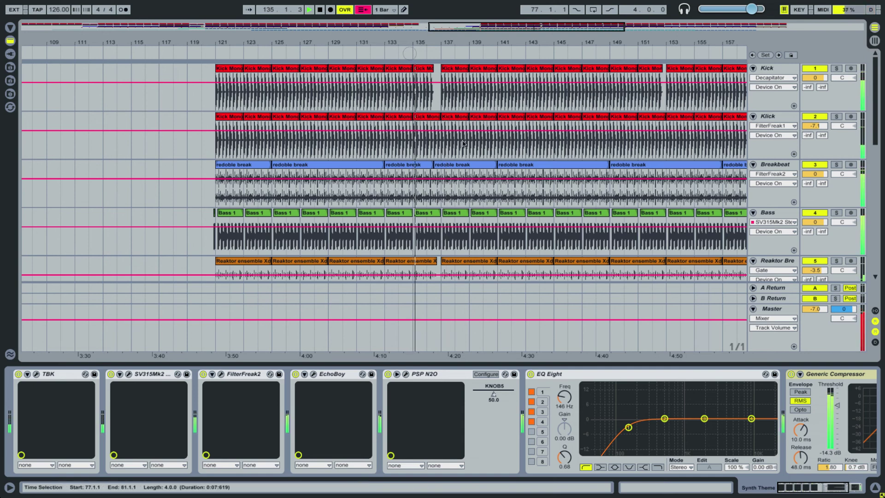
left_click(458, 182)
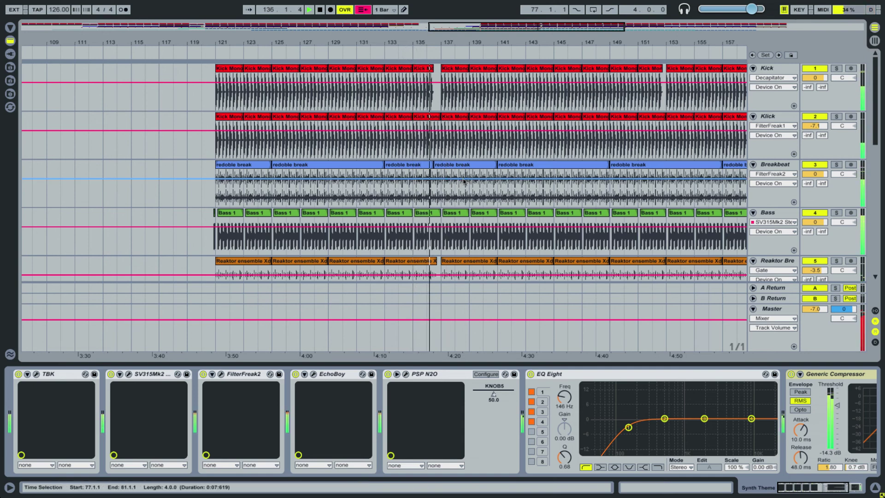
scroll(461, 179, "down", 10)
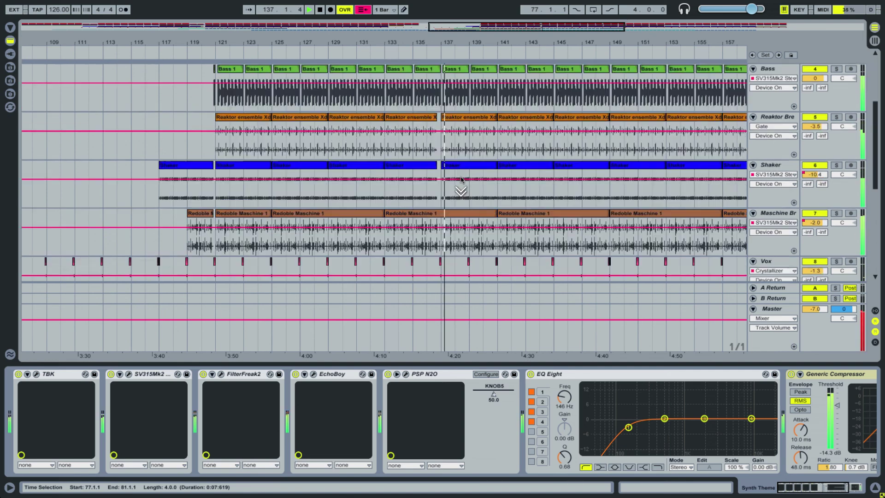
scroll(498, 178, "right", 3)
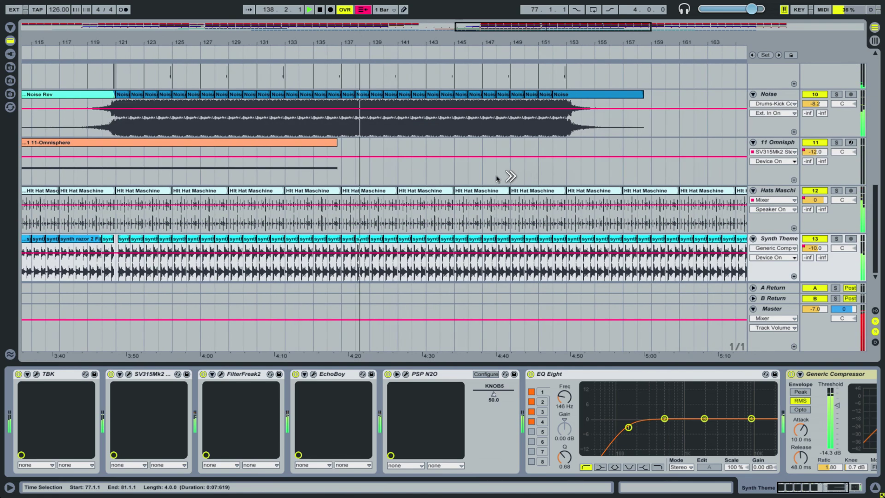
Step: Survey the whole arrangement across the upper and lower tracks while playback runs on from bar 157
left_click_drag(410, 34, 410, 28)
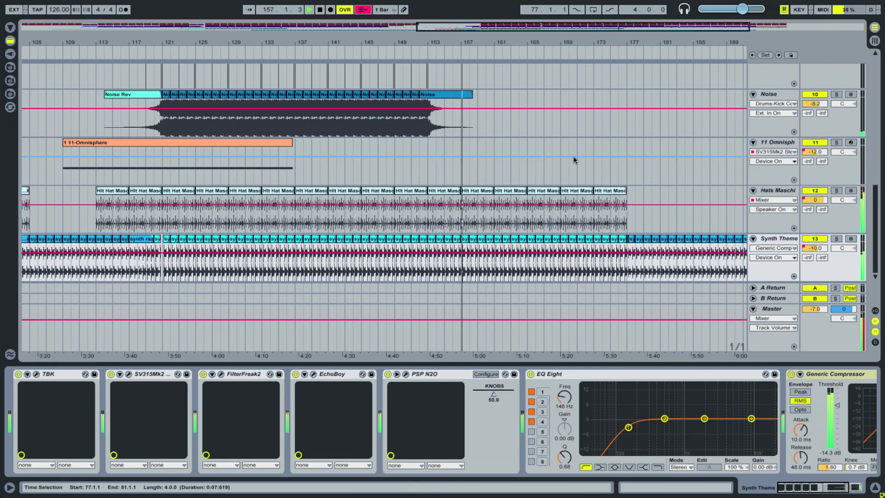
left_click_drag(544, 43, 545, 40)
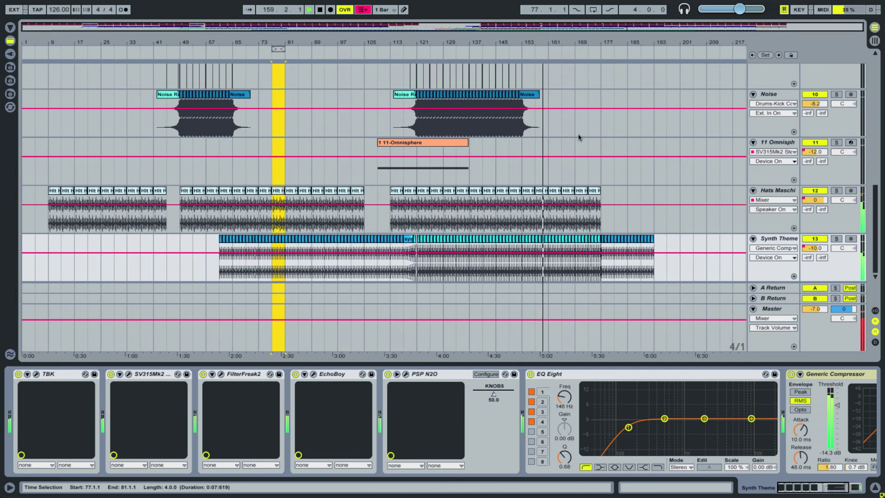
scroll(579, 137, "up", 10)
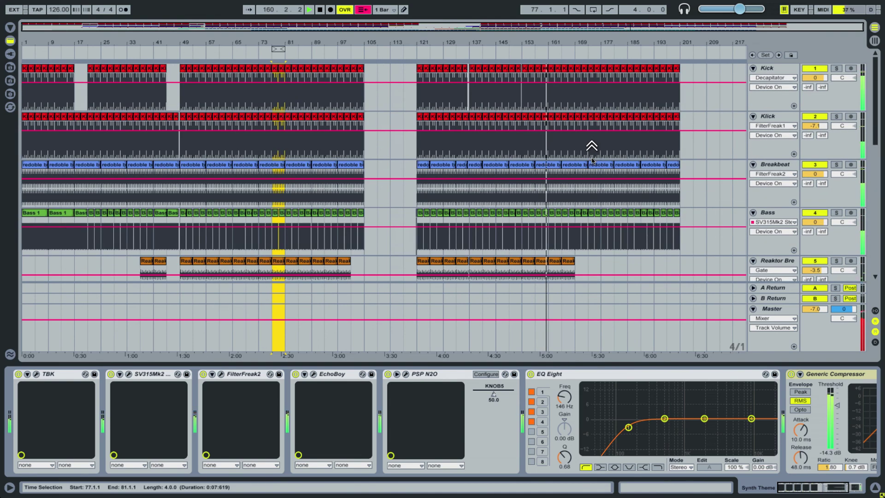
scroll(592, 159, "down", 10)
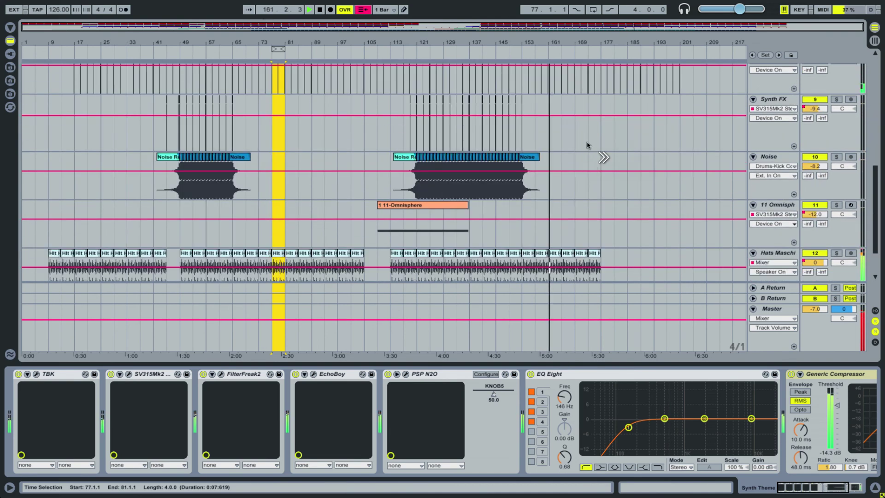
Step: Set the insert mark at bar 173 on the Synth FX track and examine the closing section's clips up close during playback
left_click(588, 144)
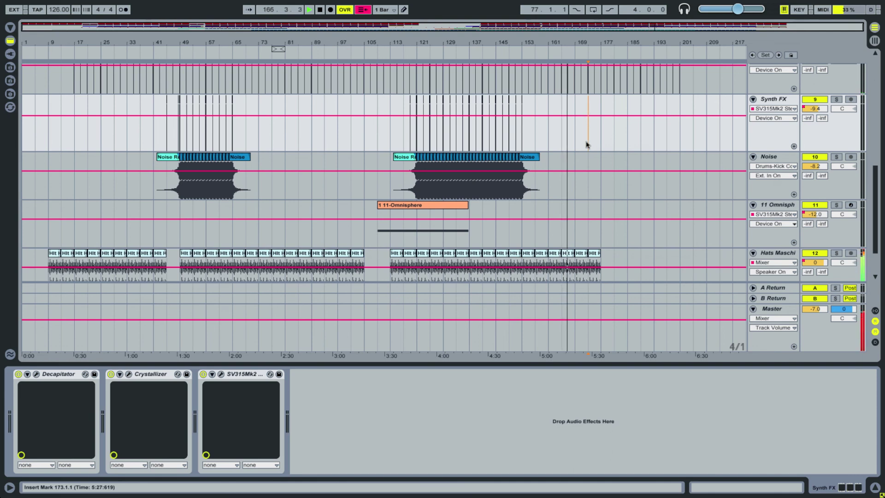
scroll(587, 145, "down", 3)
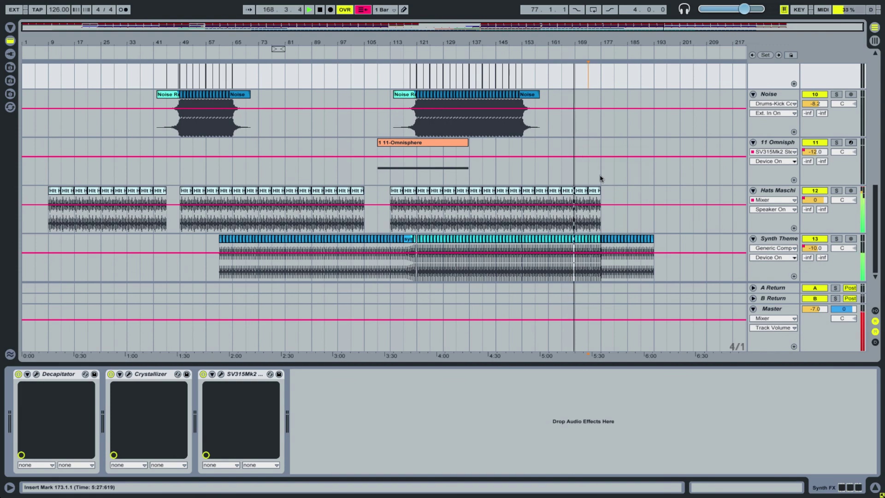
left_click_drag(615, 47, 494, 83)
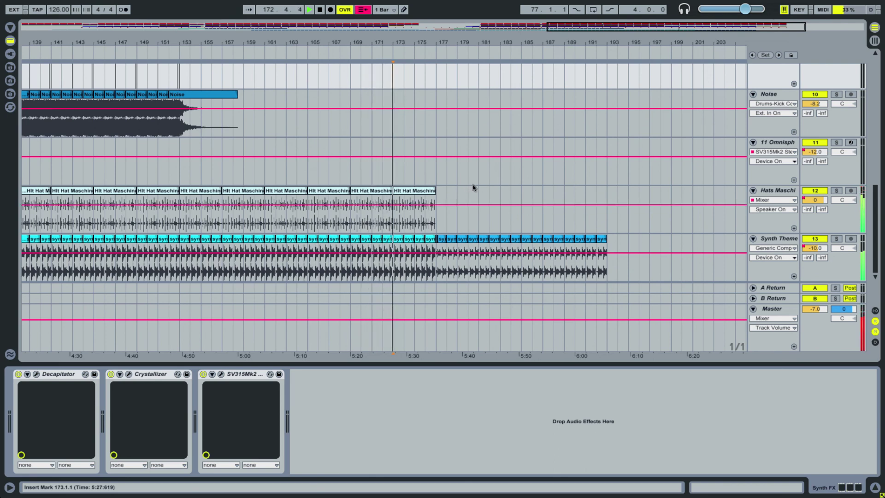
scroll(481, 190, "up", 10)
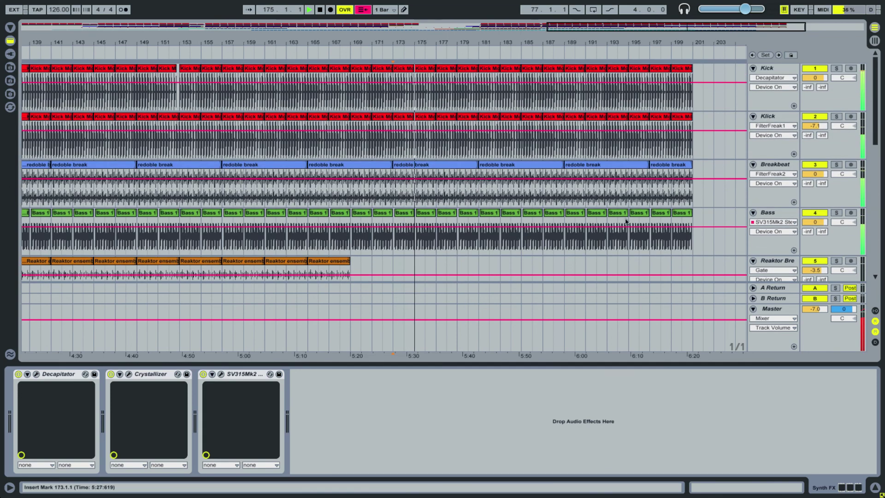
Step: Select the Bass track and switch it off and back on to compare the outro with and without it
left_click(827, 245)
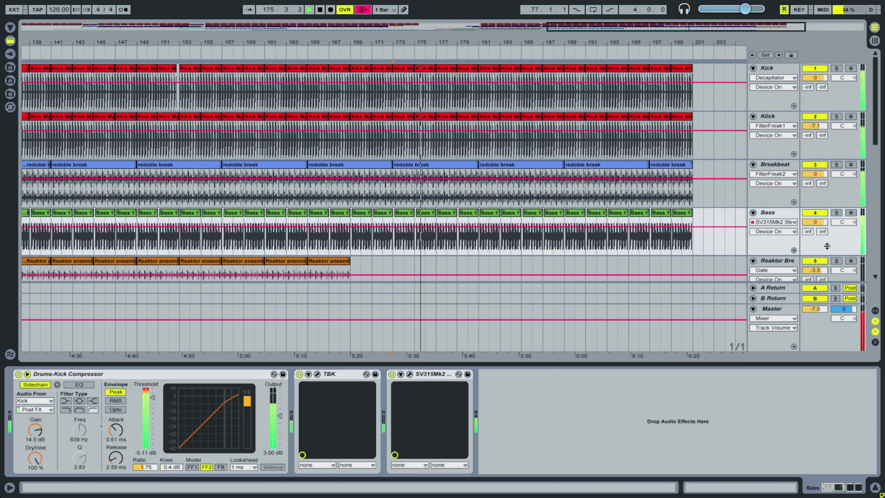
left_click(814, 213)
left_click(814, 213)
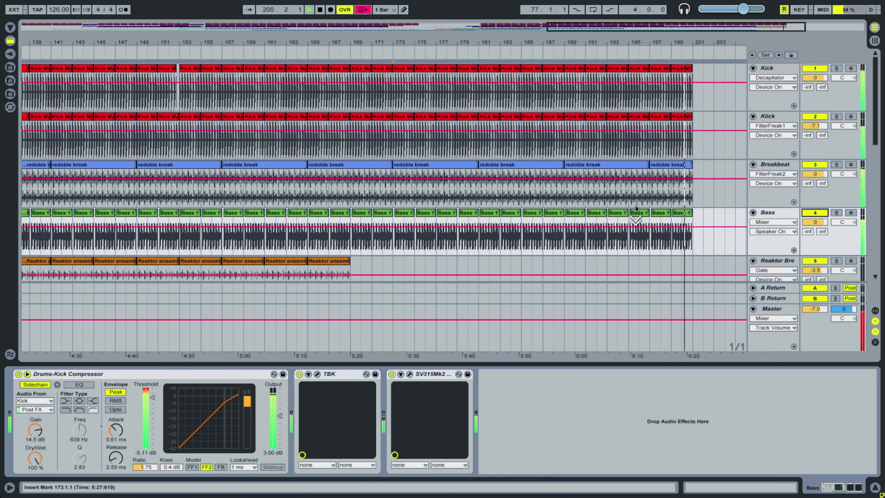
Step: Stop playback after the last clips end and review the full arrangement, comparing the break between bars 105 and 121 across tracks
scroll(636, 209, "down", 8)
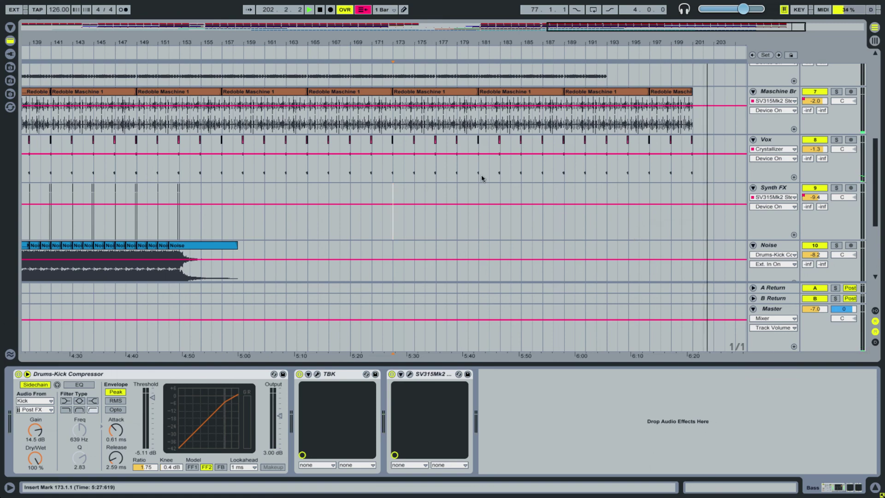
left_click_drag(401, 40, 401, 34)
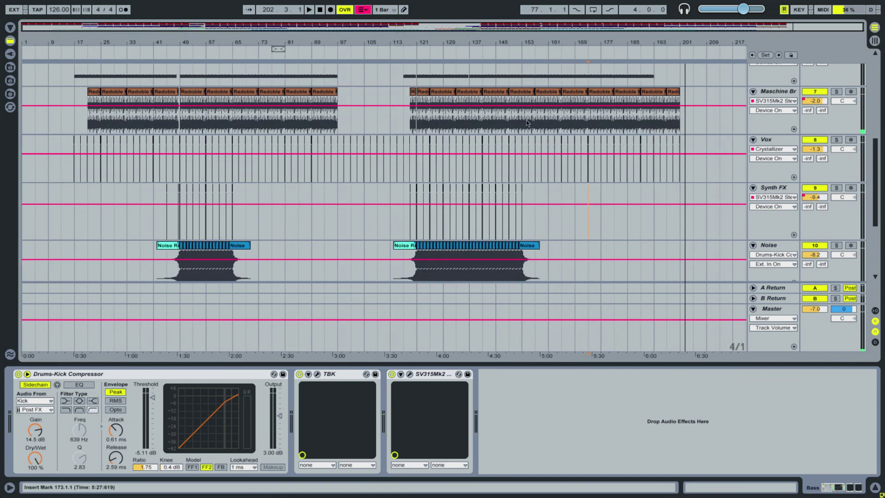
scroll(349, 233, "up", 10)
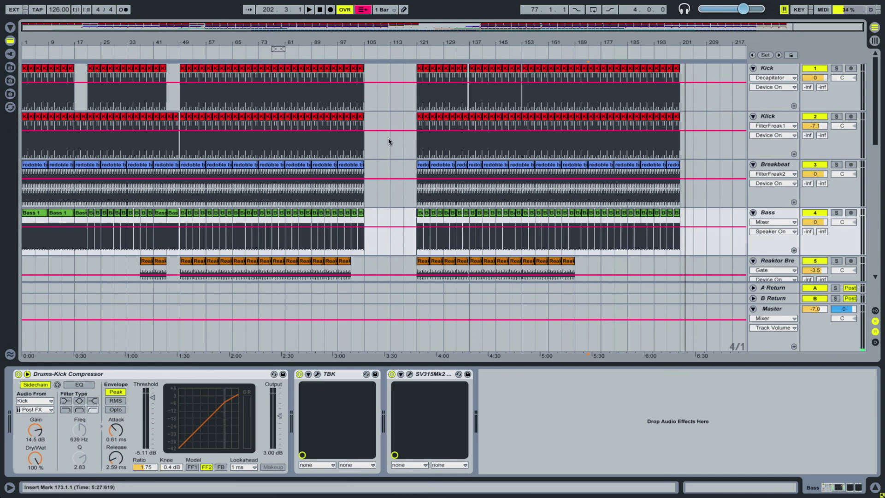
scroll(373, 186, "down", 5)
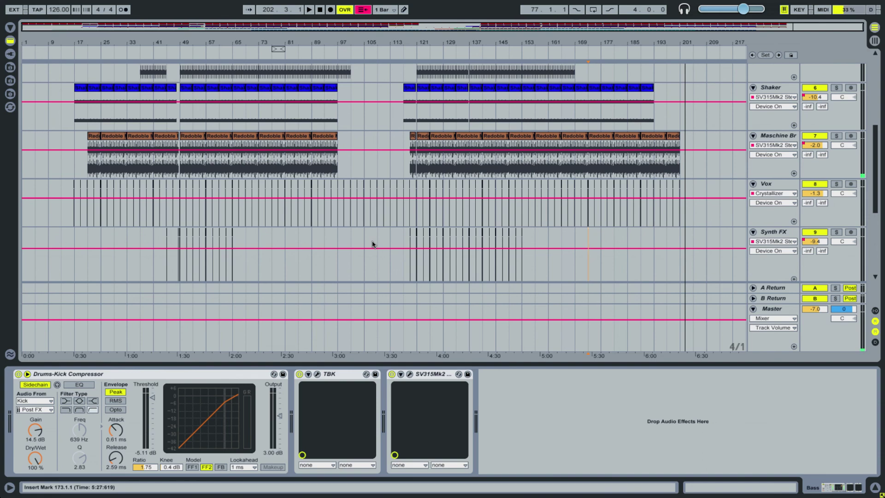
scroll(373, 244, "up", 5)
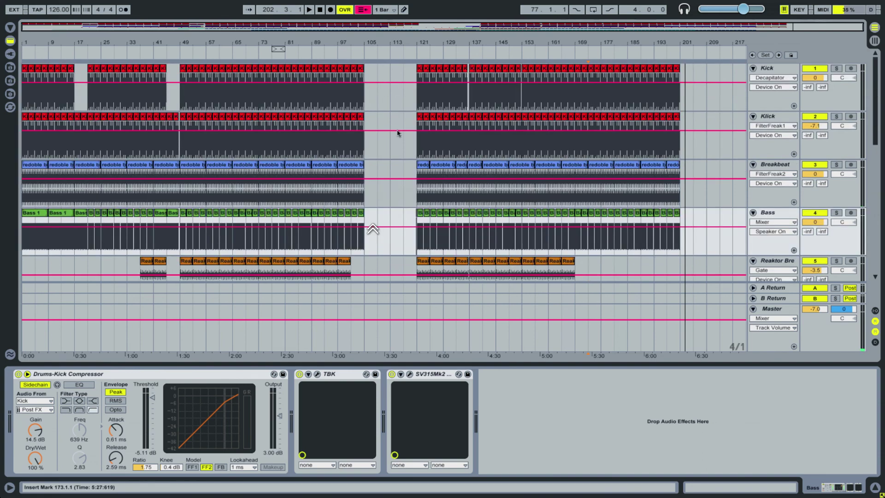